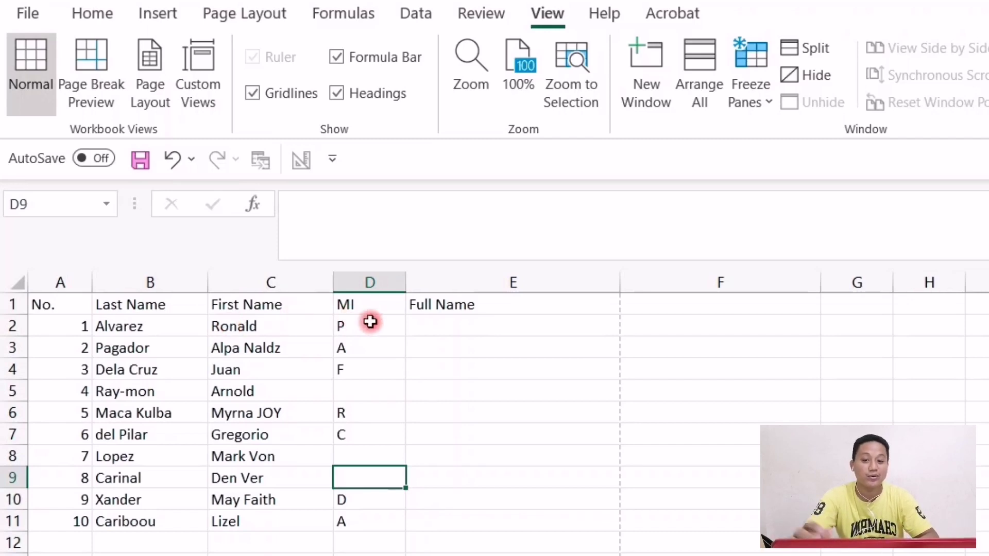
Enter =CONCATENATE(B2,C2,D2) in cell E2 to join the last name, first name and middle initial
left_click(499, 300)
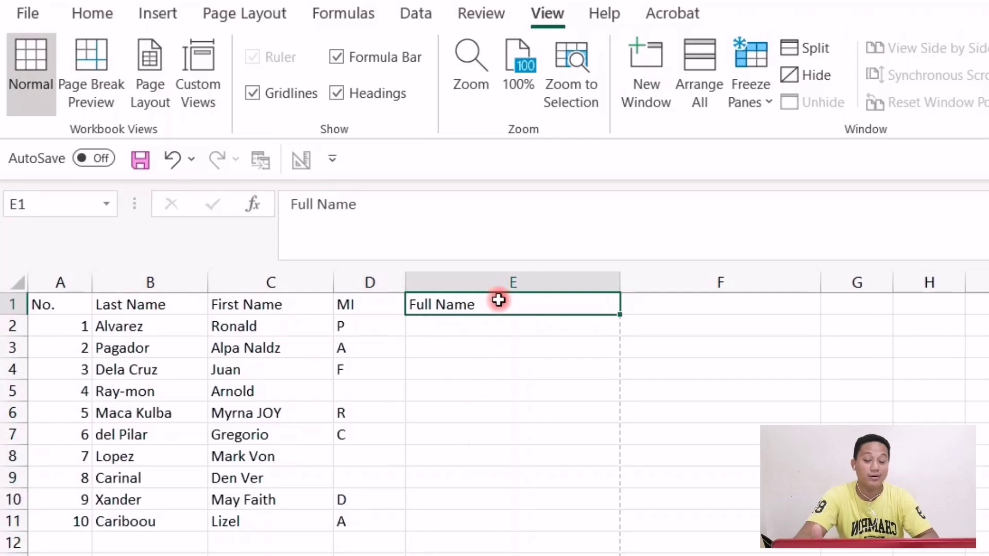
left_click(493, 332)
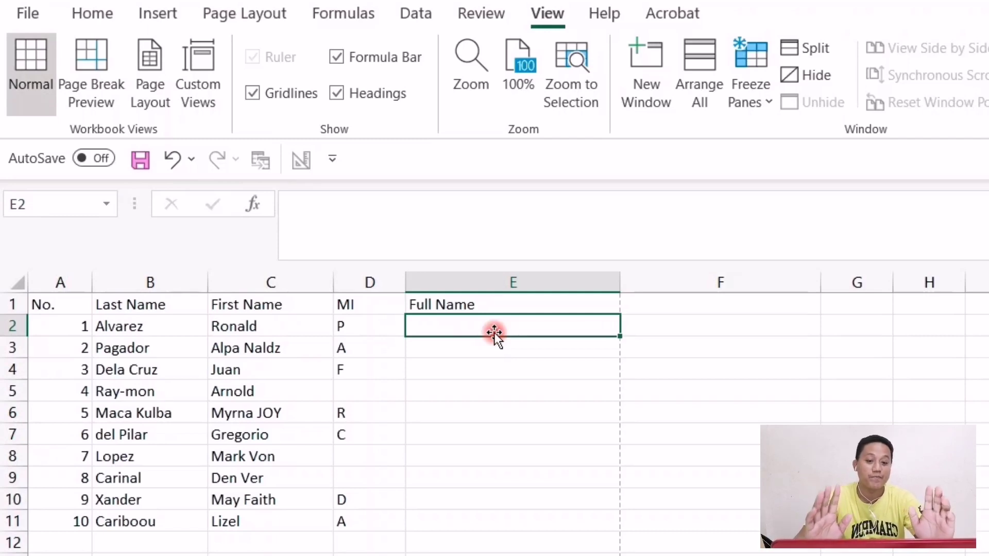
type("=")
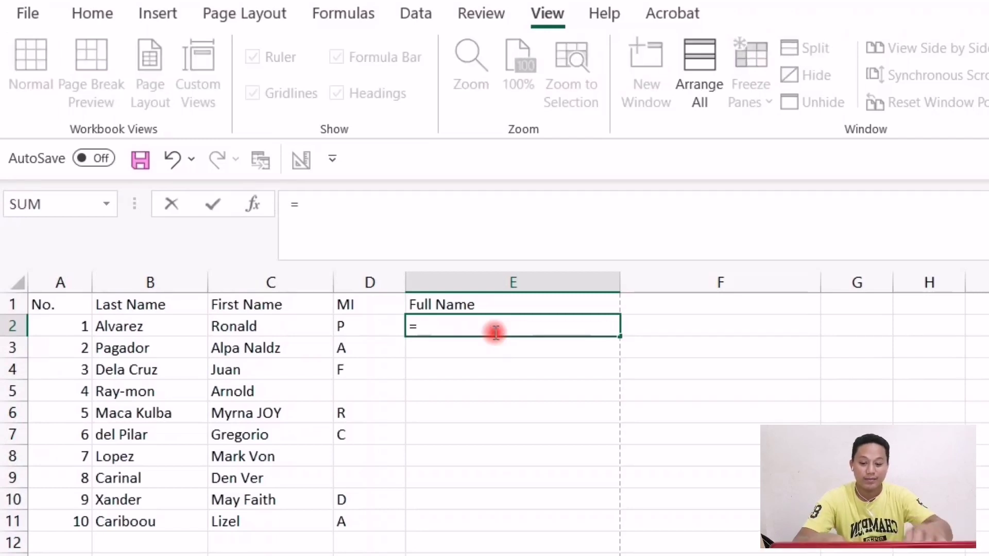
type("Conc")
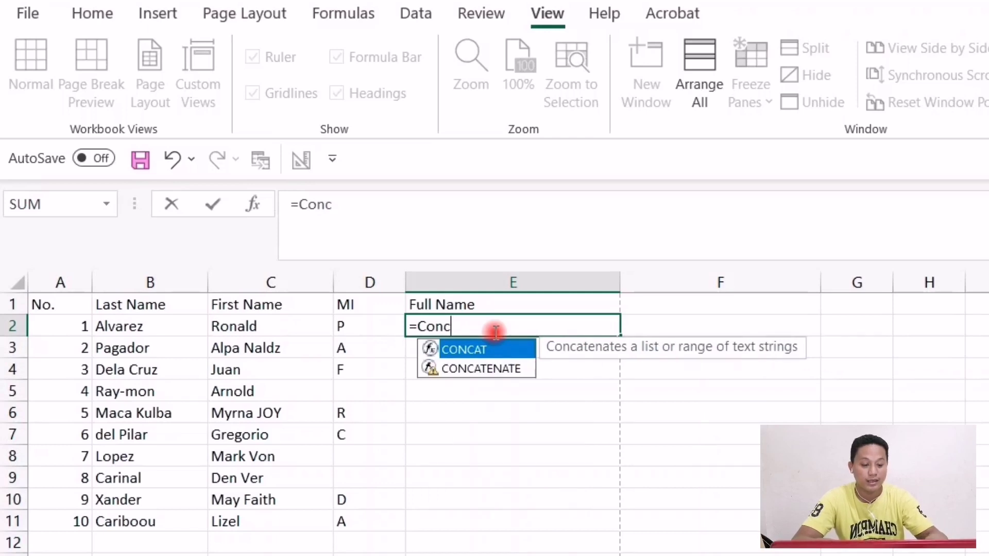
key("Down")
key("Tab")
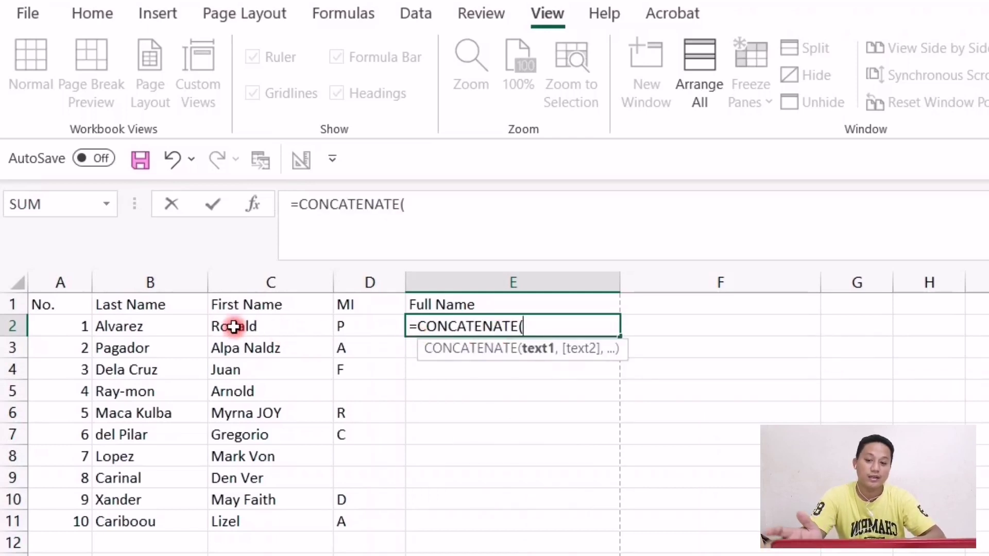
left_click(180, 323)
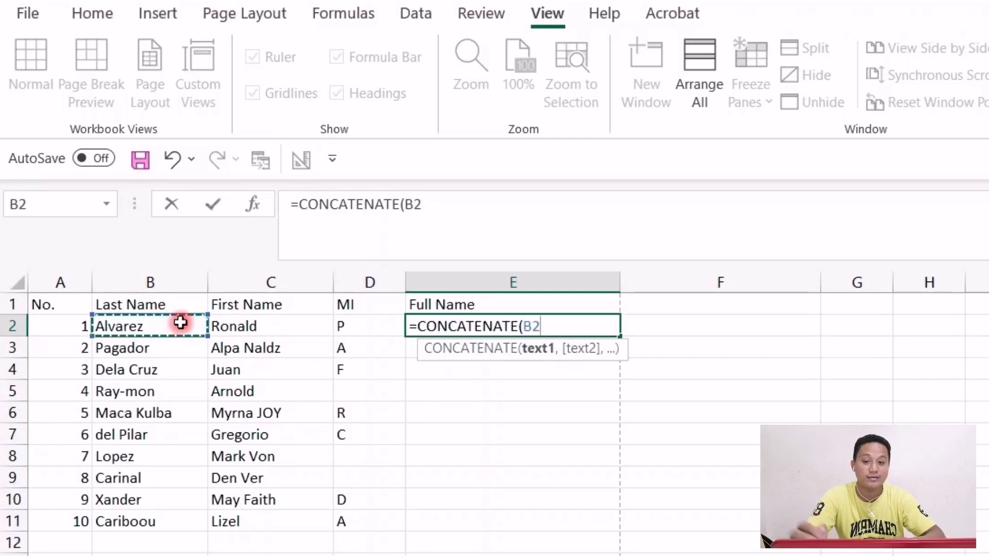
type(",")
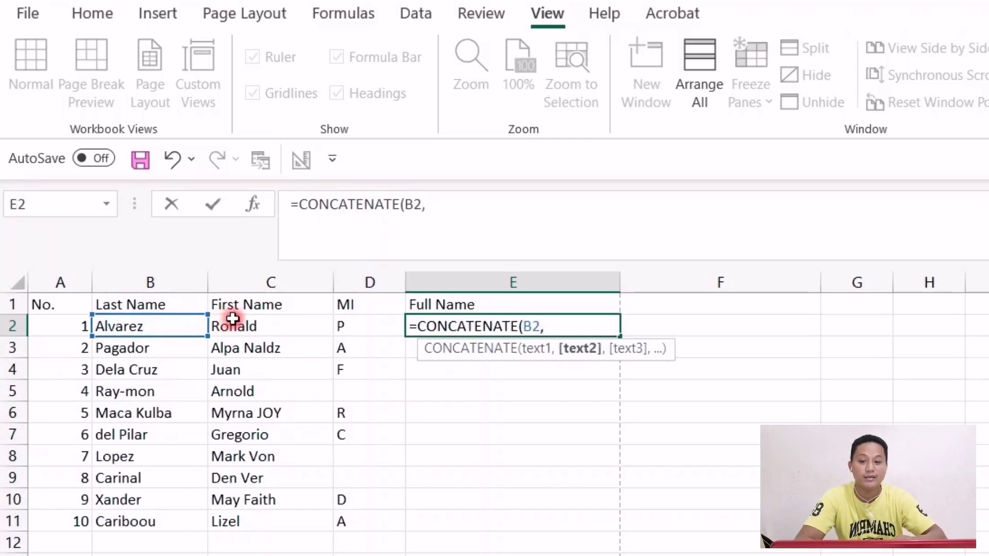
left_click(251, 324)
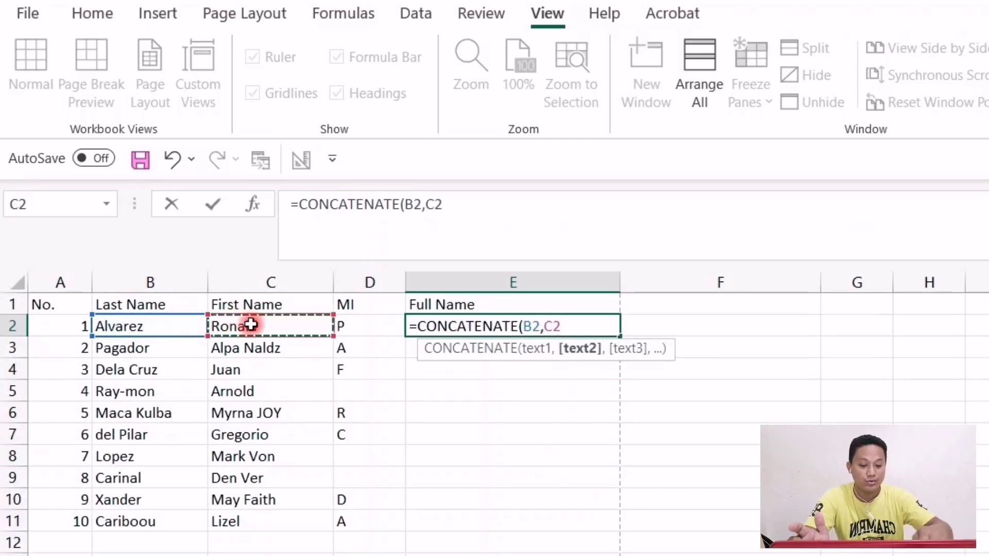
type(",")
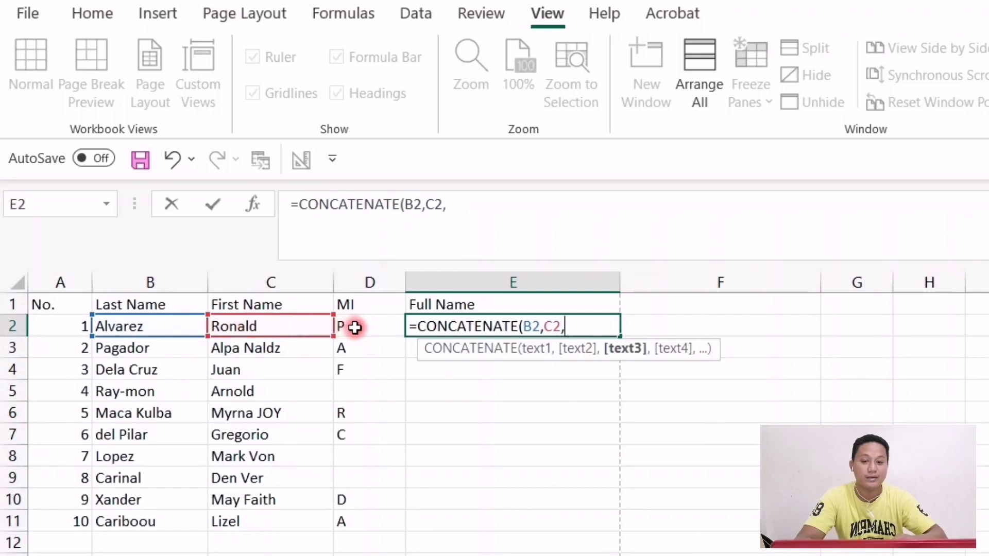
left_click(357, 326)
type(",")
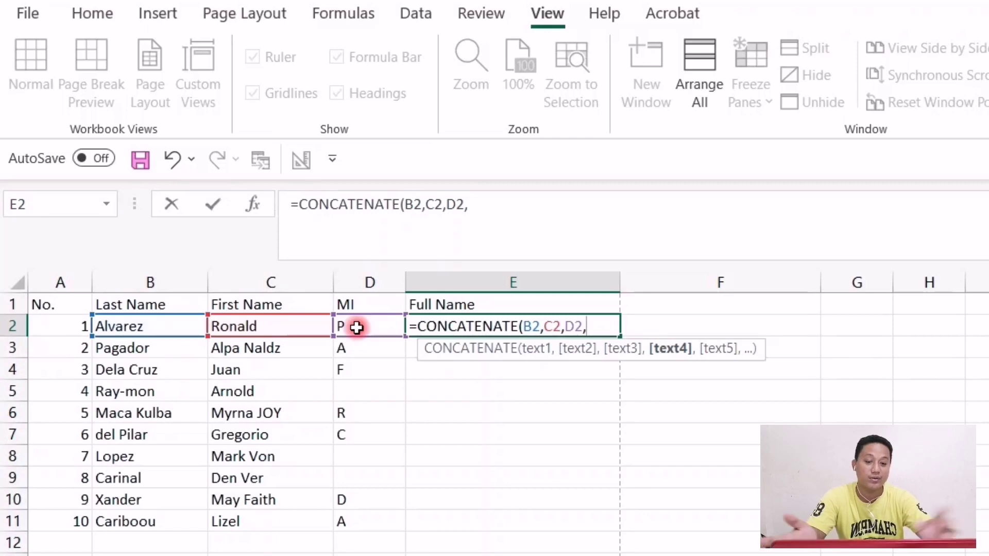
key("BackSpace")
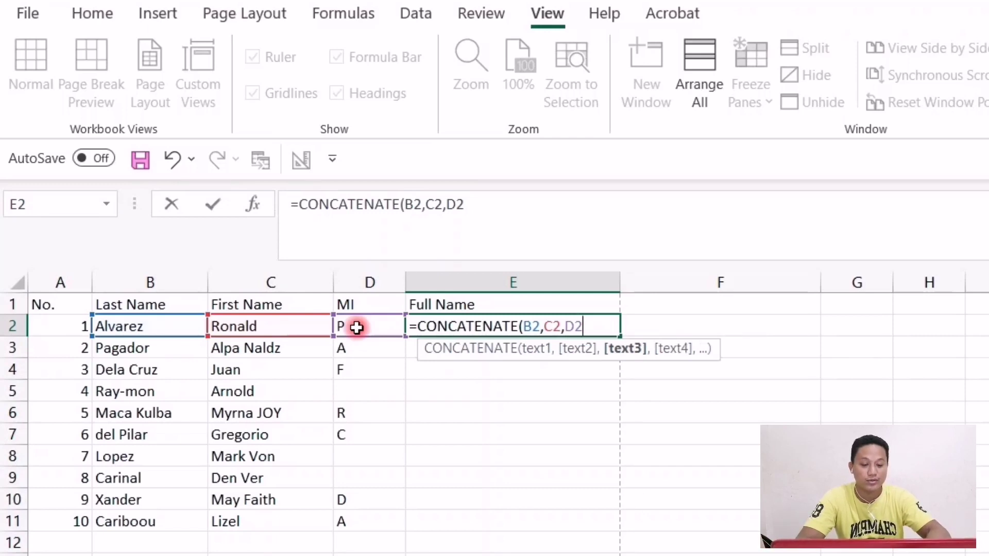
type(")")
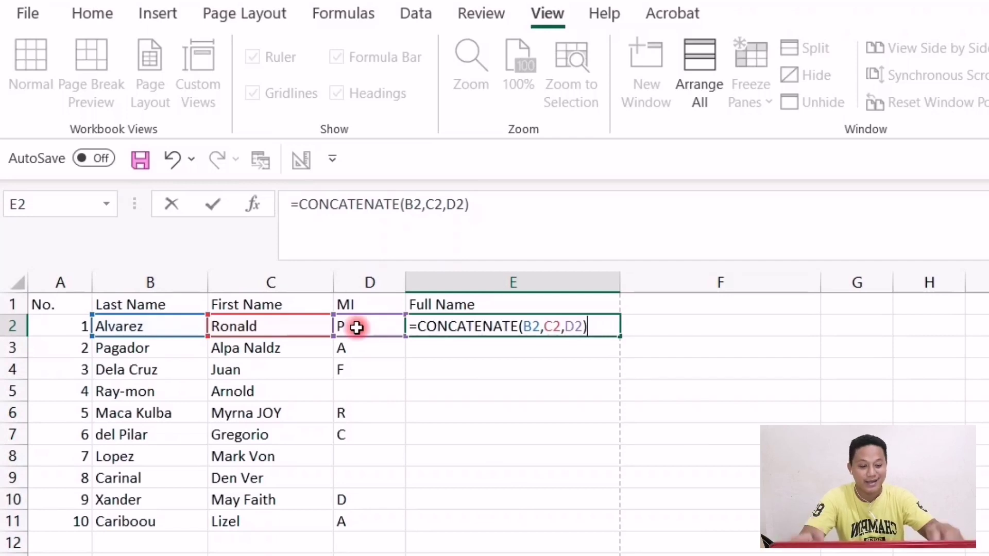
key("Return")
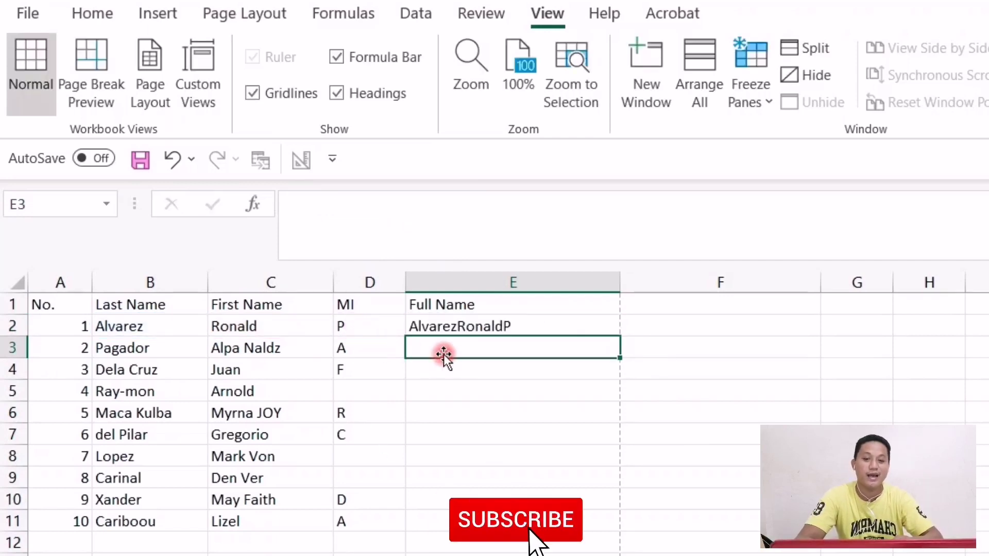
Fill the E2 formula down the Full Name column through E11
left_click(563, 325)
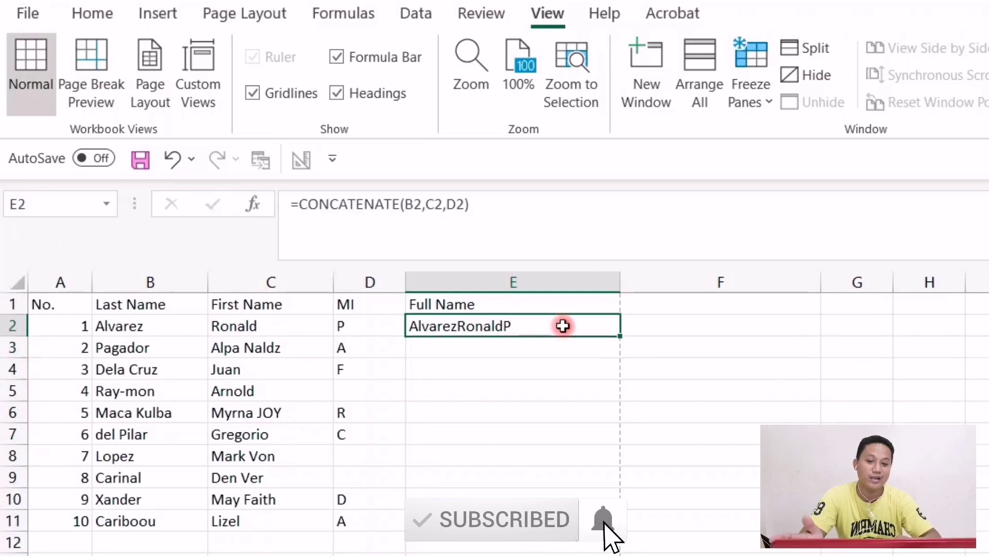
double_click(620, 336)
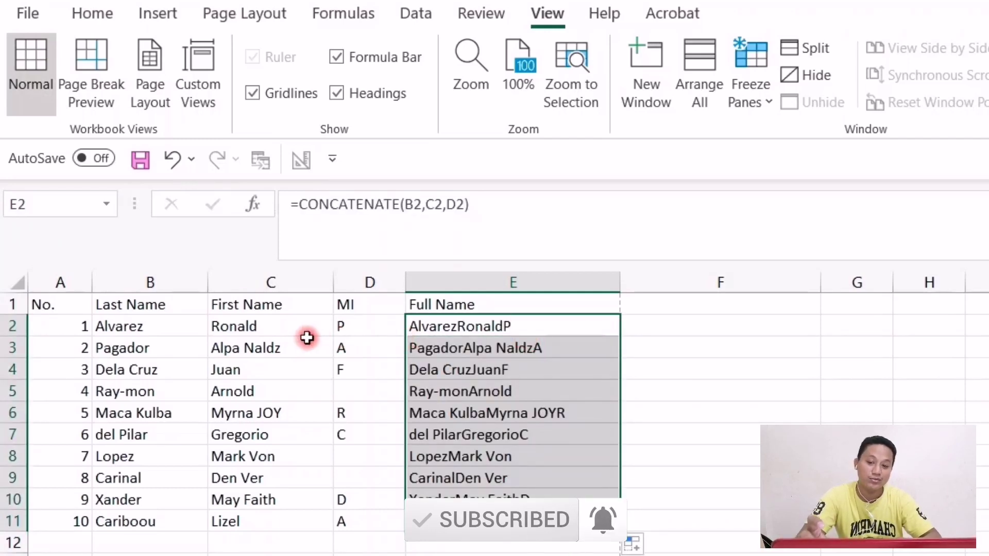
left_click(173, 325)
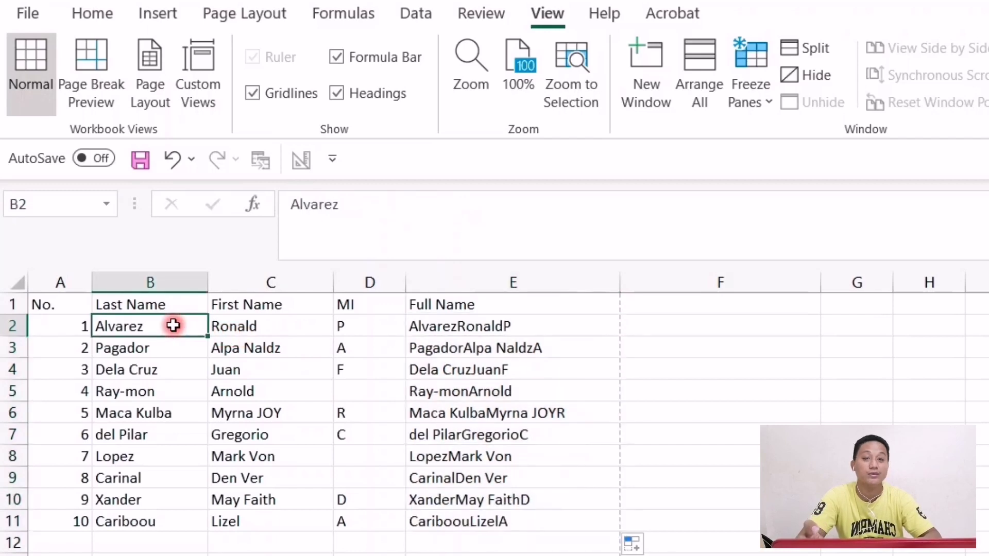
Edit the E2 formula to insert the separator ", " as its own argument between B2 and C2
left_click(466, 326)
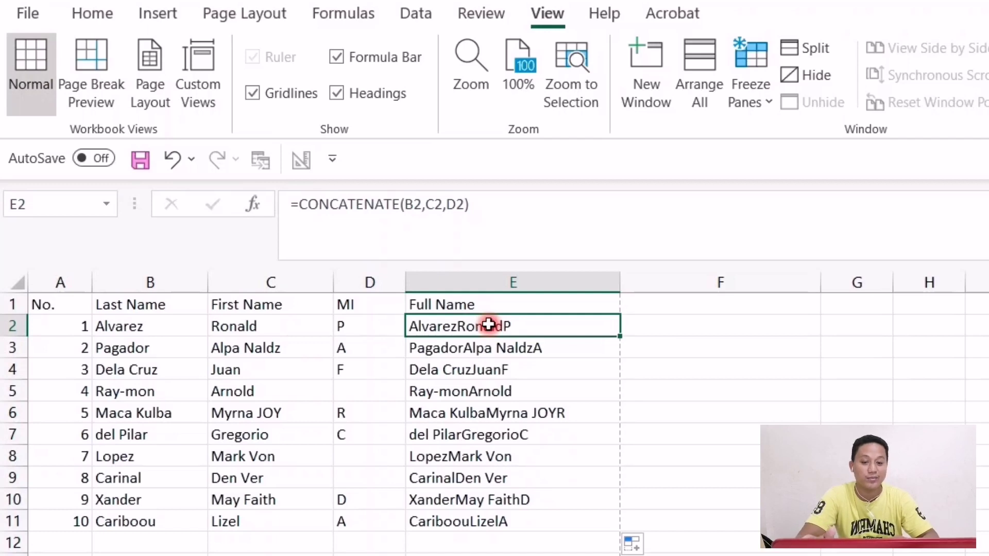
double_click(488, 324)
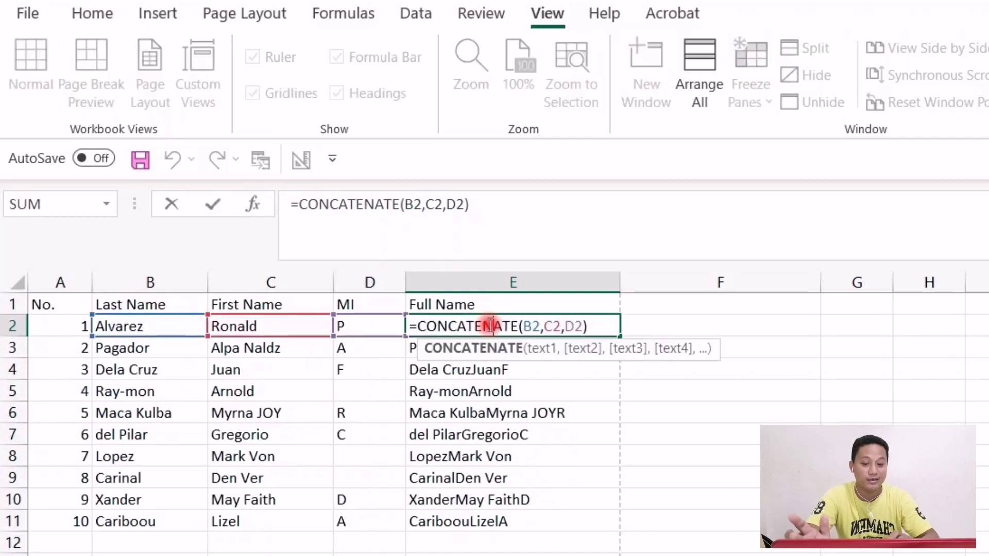
left_click(540, 326)
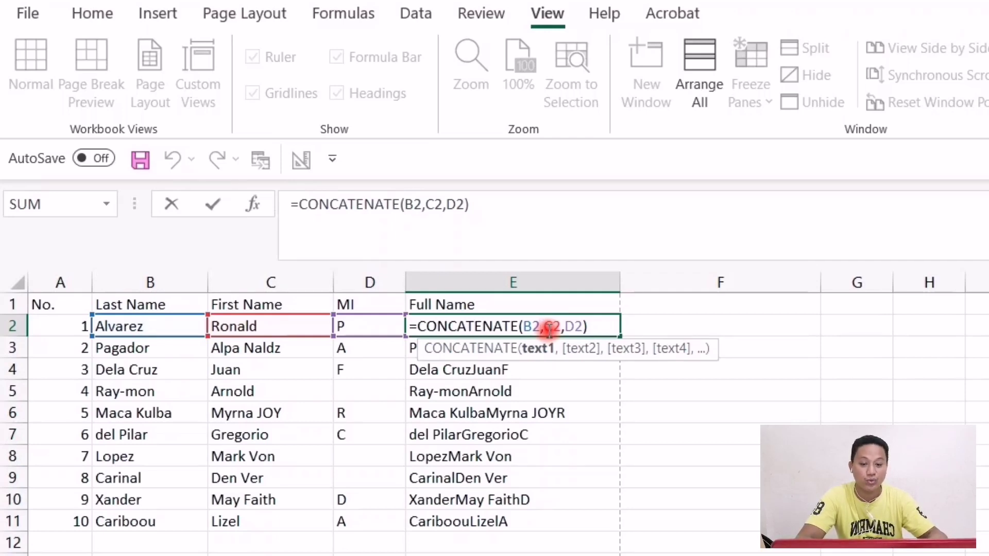
left_click(548, 330)
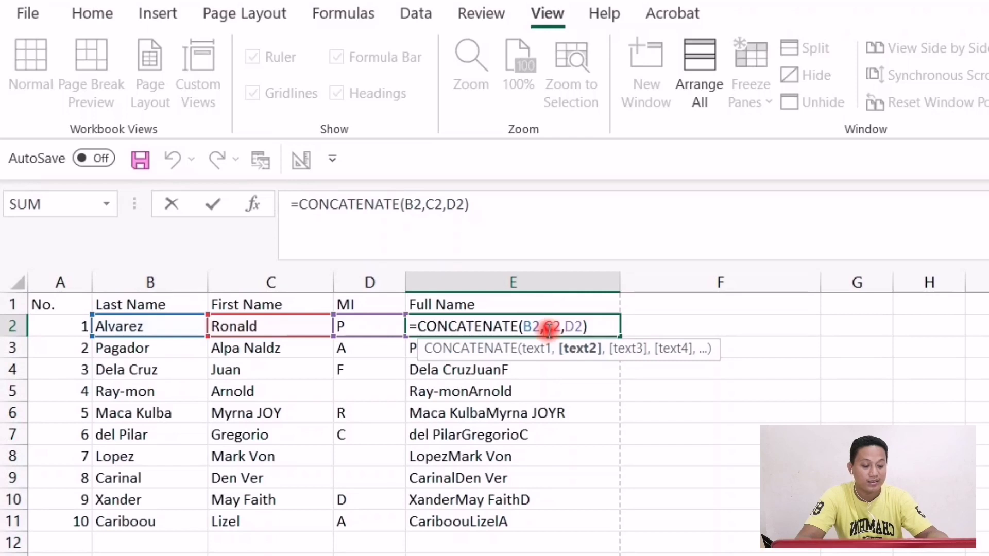
type("\"")
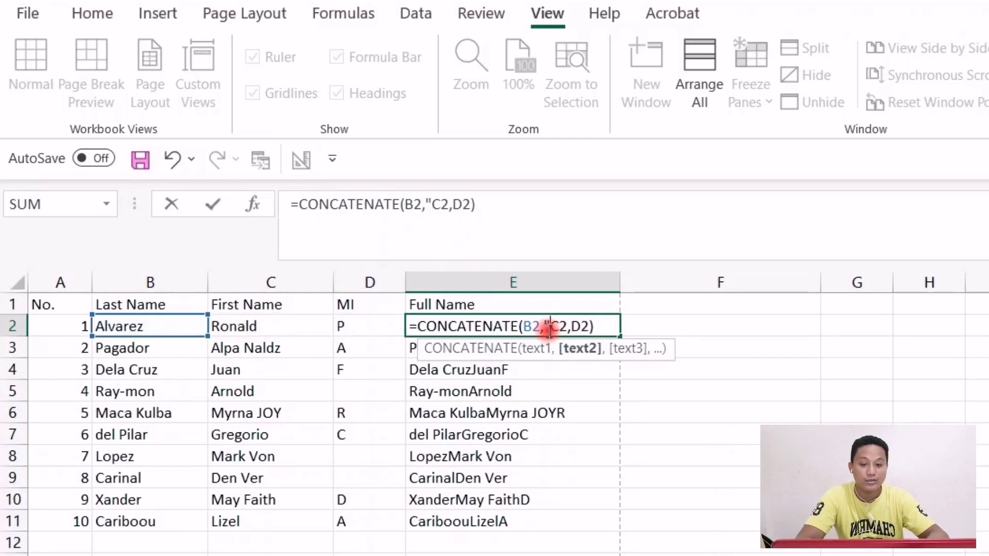
type(",")
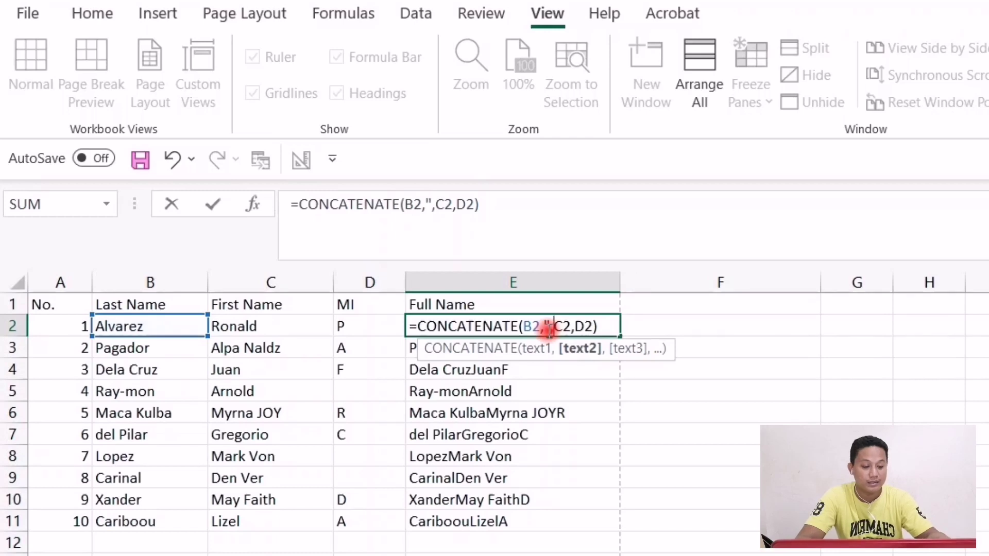
type(" \"")
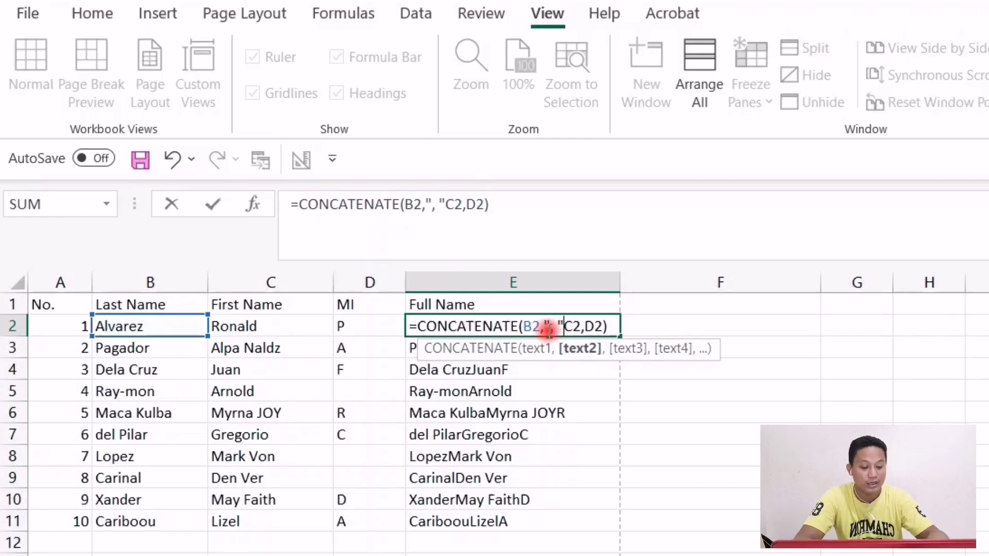
type(",")
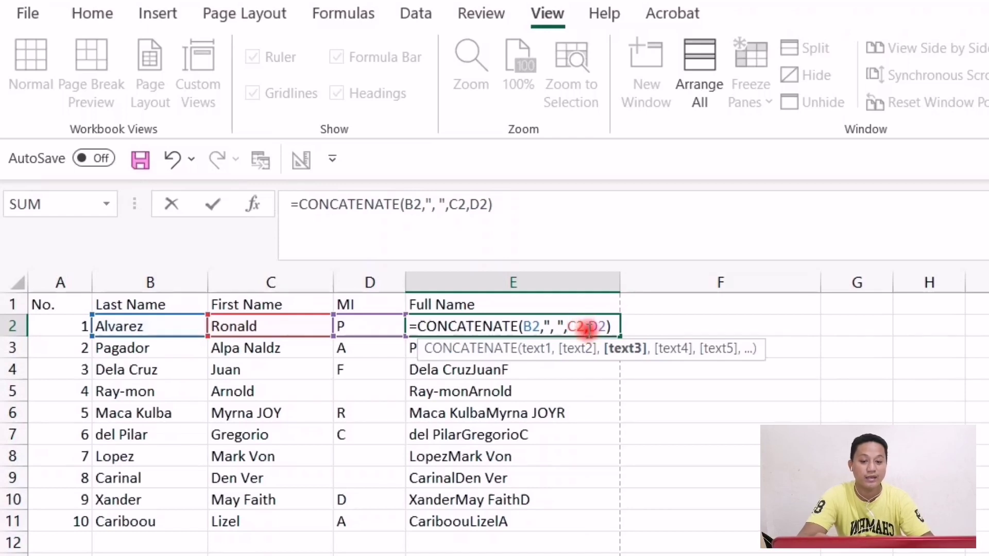
Insert a " " argument between C2 and D2 in the E2 formula and fill the revised formula down to E11
key("Right")
key("Left")
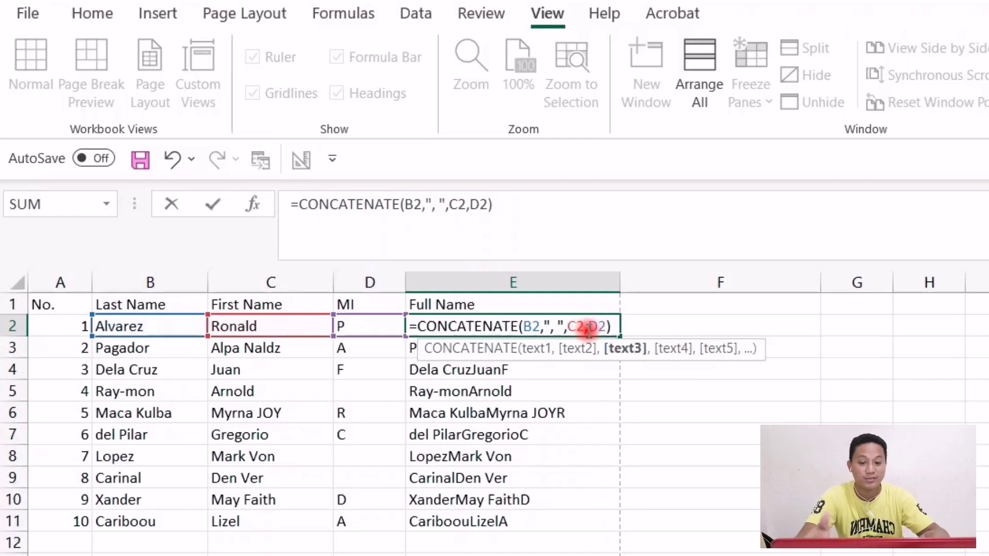
key("Right")
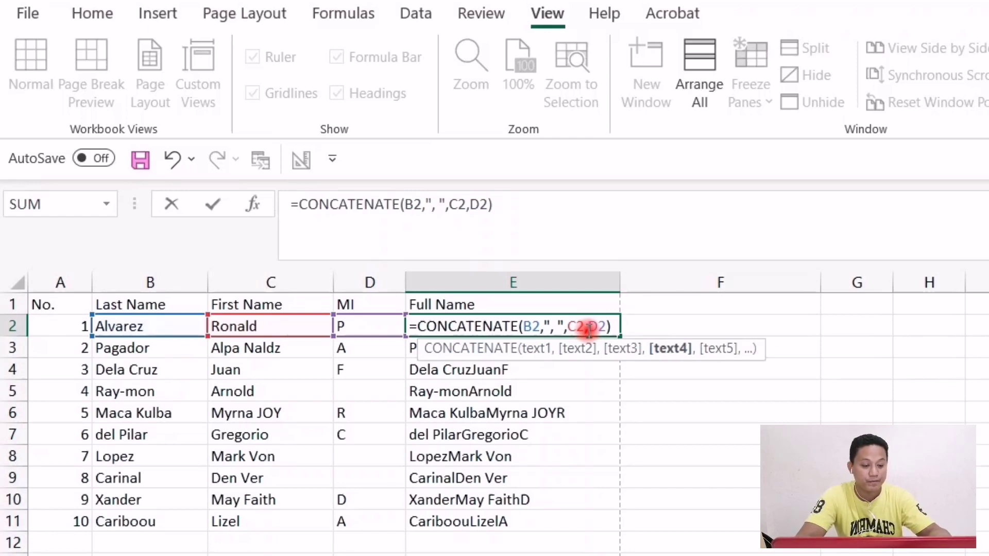
type("\" ")
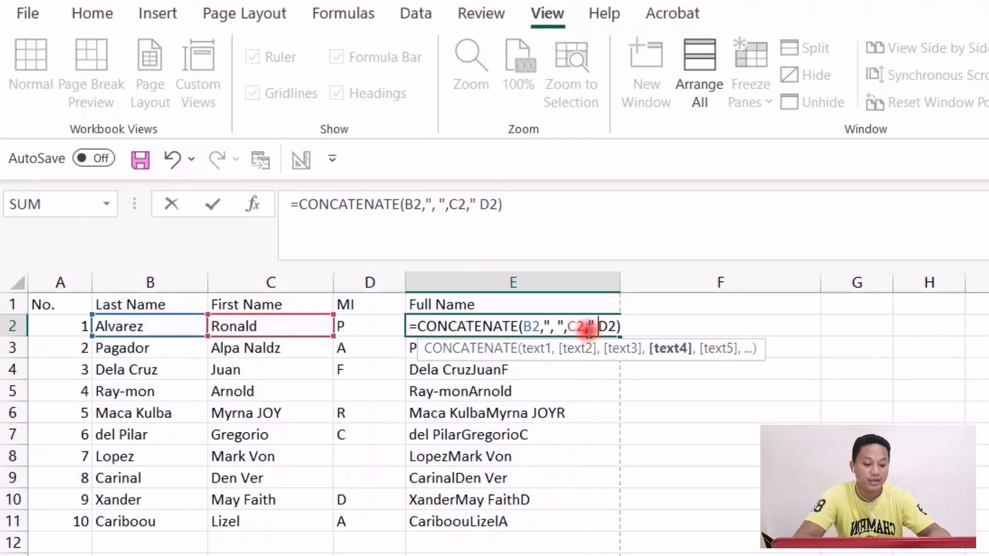
type("\",")
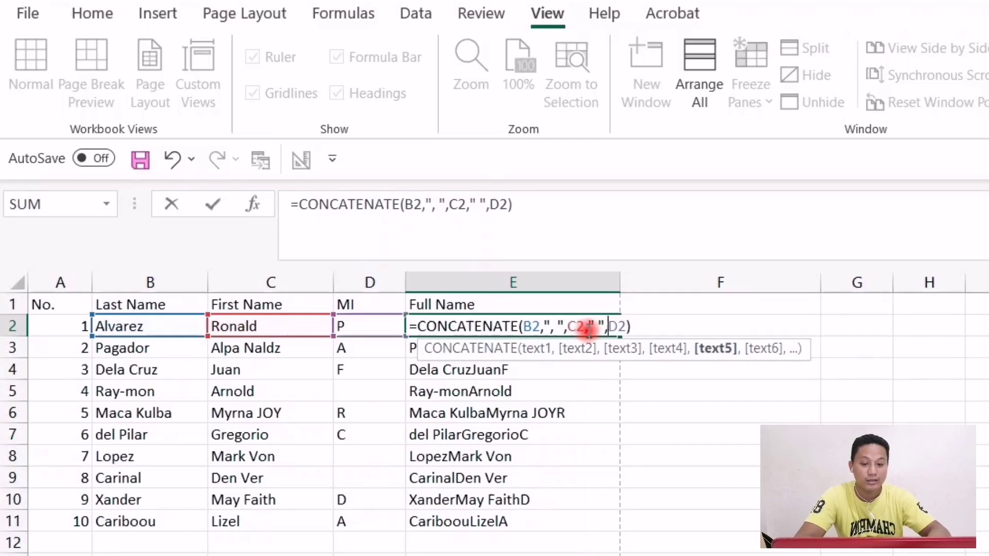
key("Return")
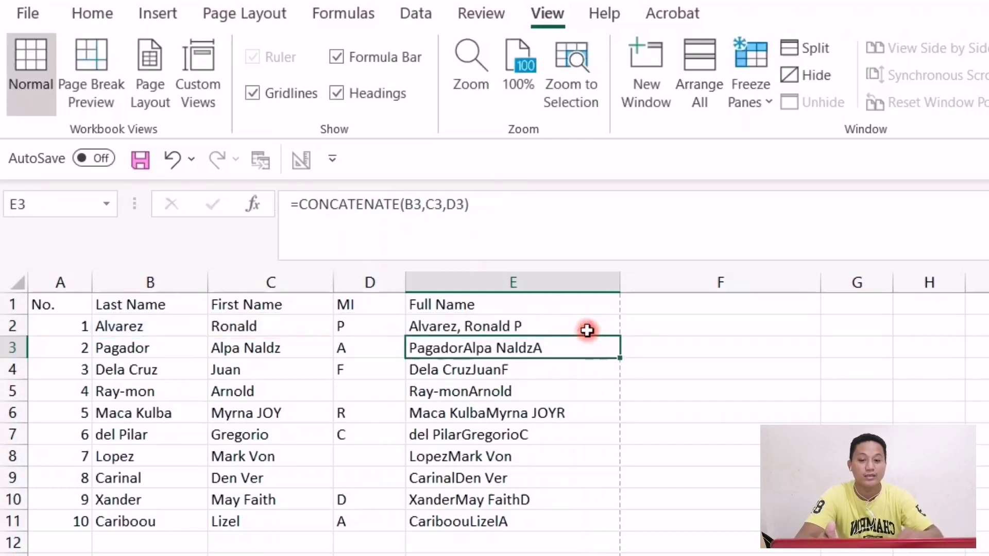
left_click(552, 330)
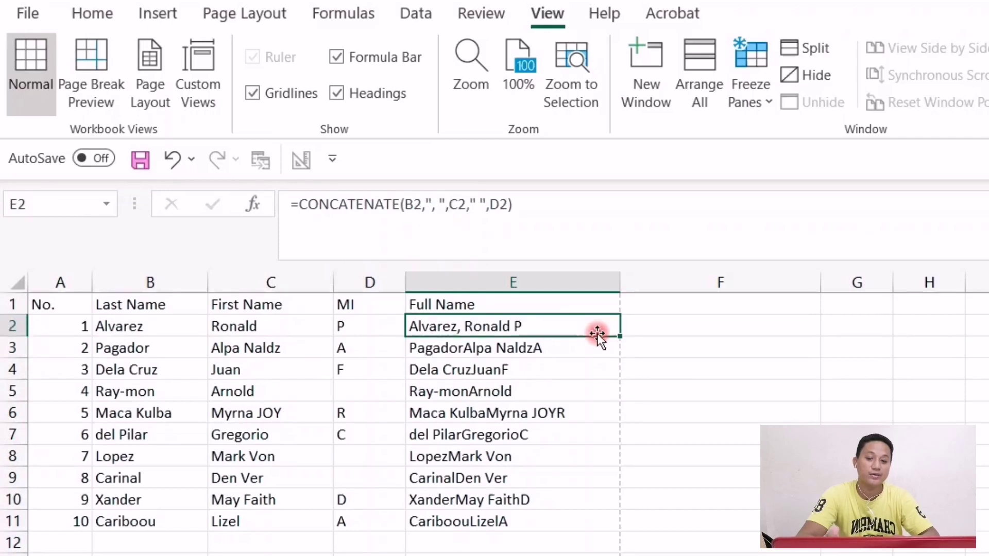
double_click(620, 336)
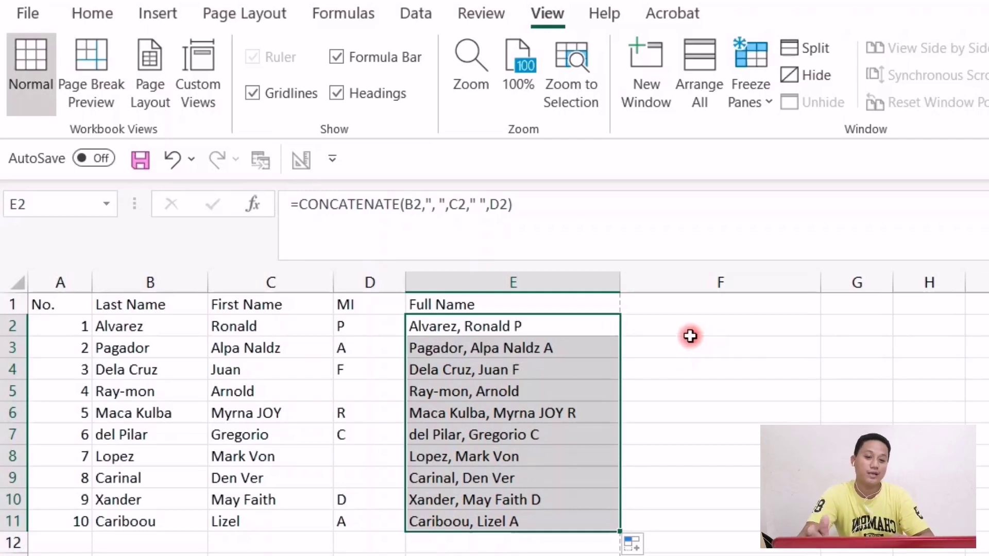
Start a formula in cell F2 that joins B2 to the separator ", " with the & operator
left_click(702, 326)
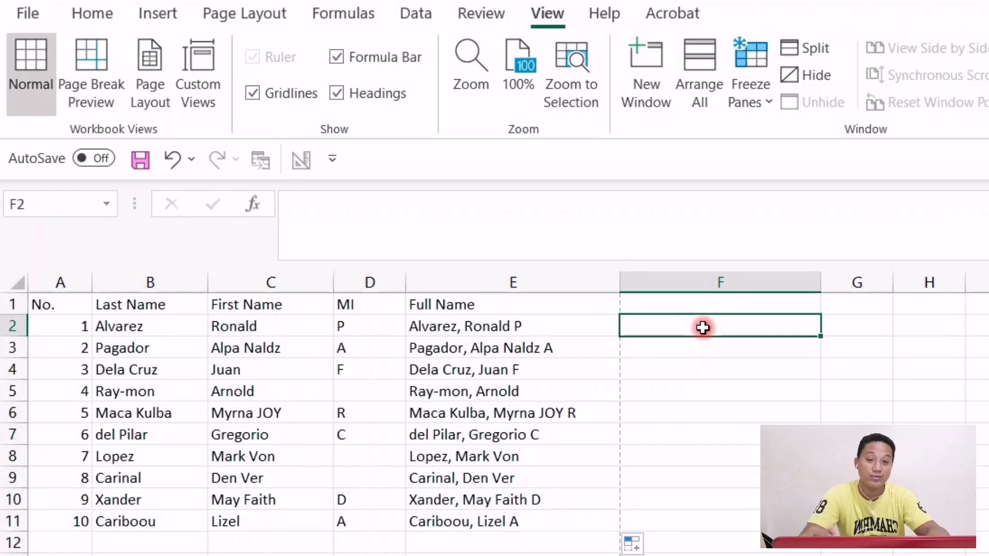
type("=")
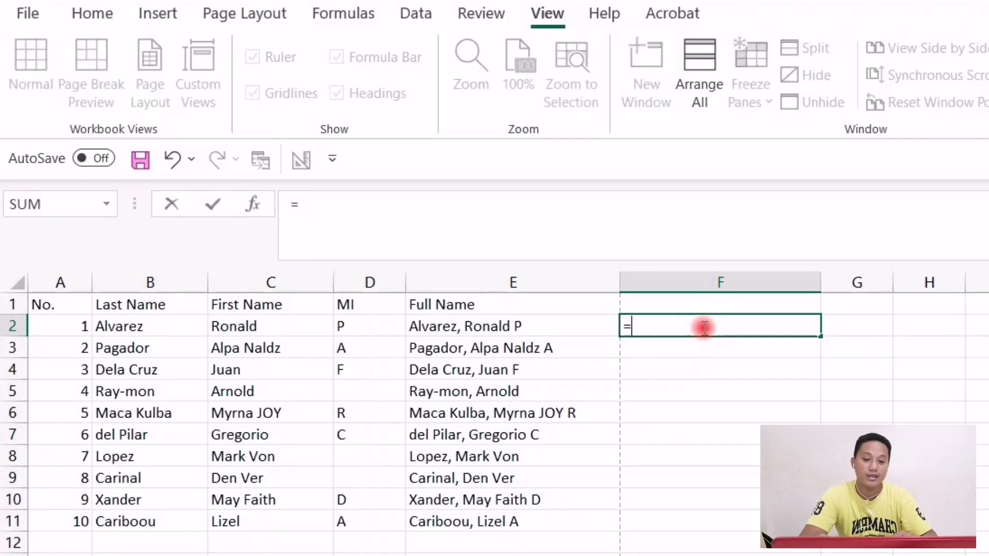
left_click(162, 331)
type("&")
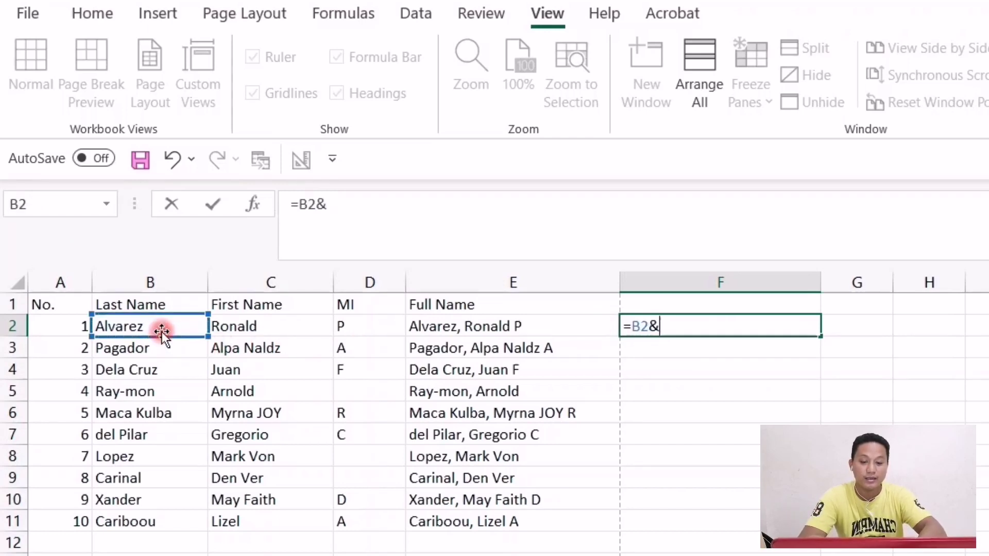
type("\",")
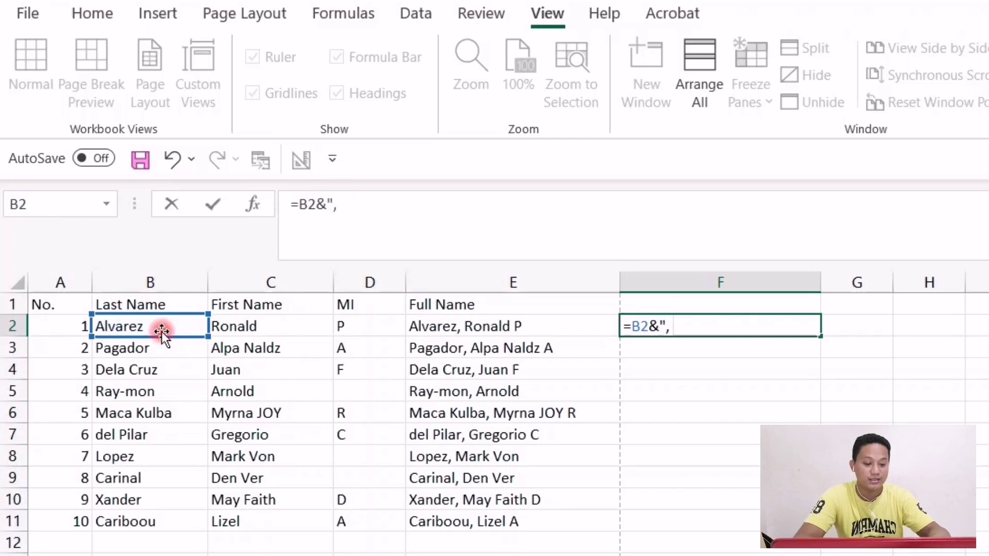
type(" \"")
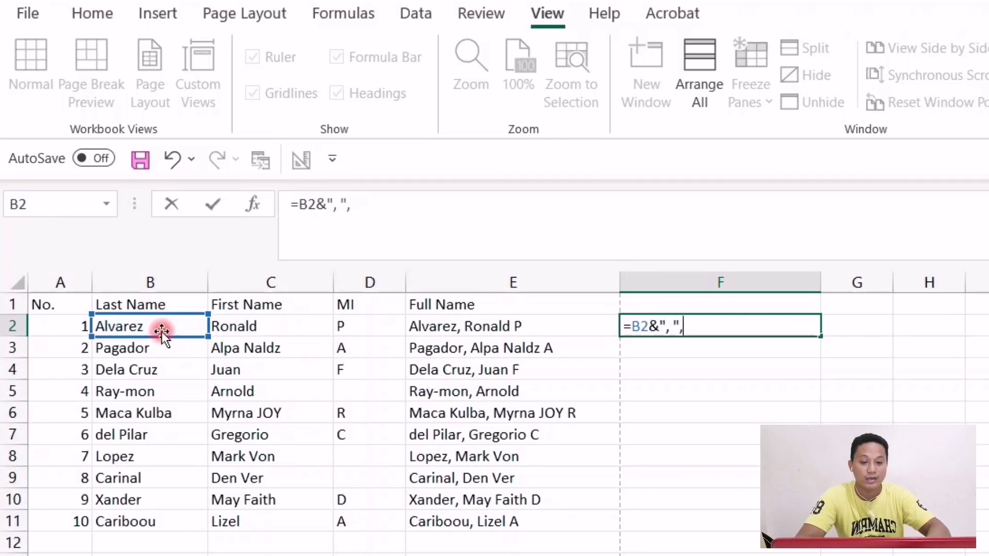
type(",")
left_click(240, 327)
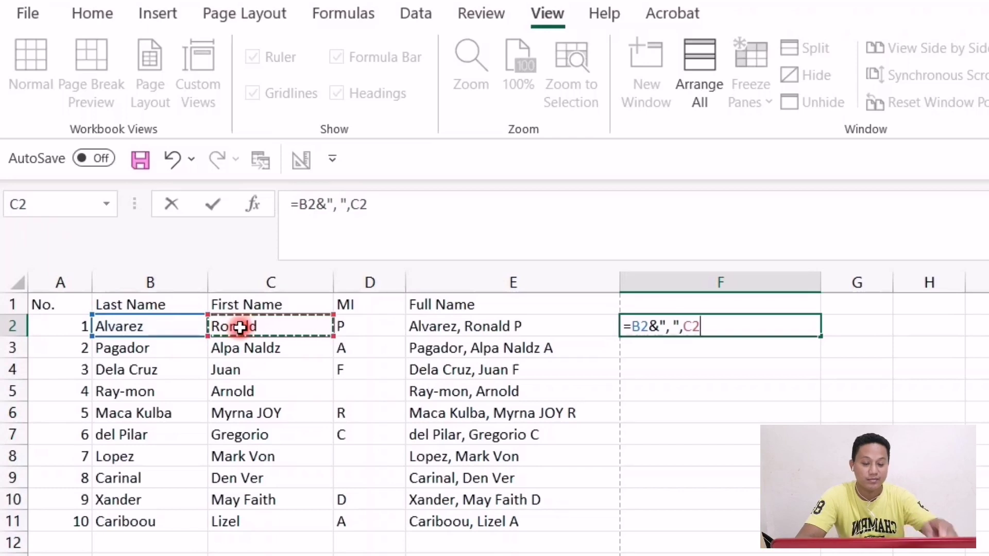
type(",C2")
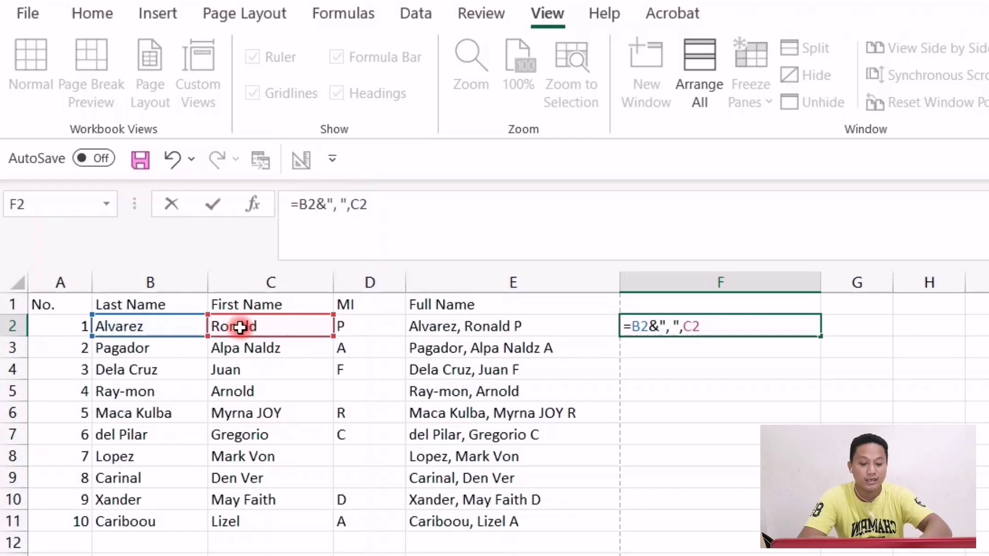
type("&")
key("Left")
key("Left")
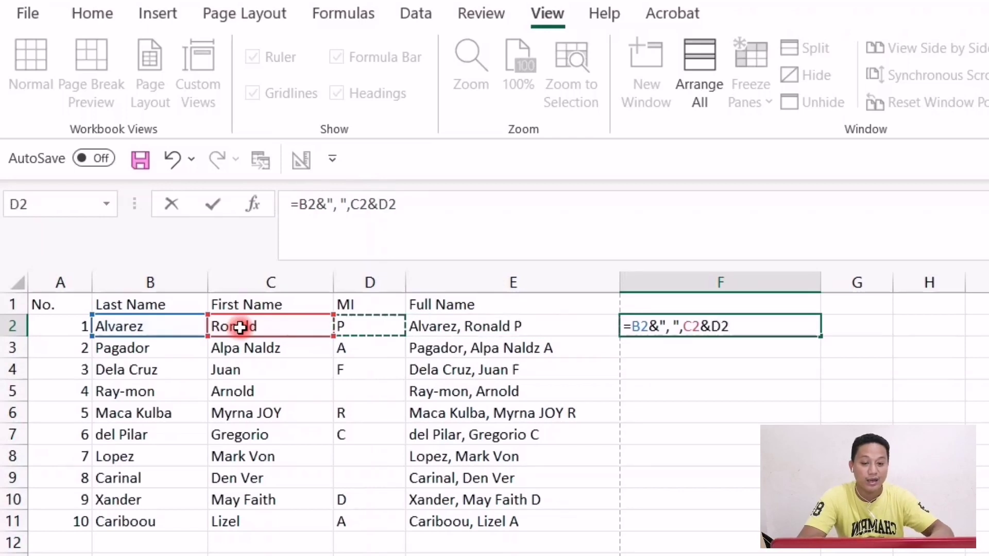
key("BackSpace")
key("BackSpace")
key("BackSpace")
key("BackSpace")
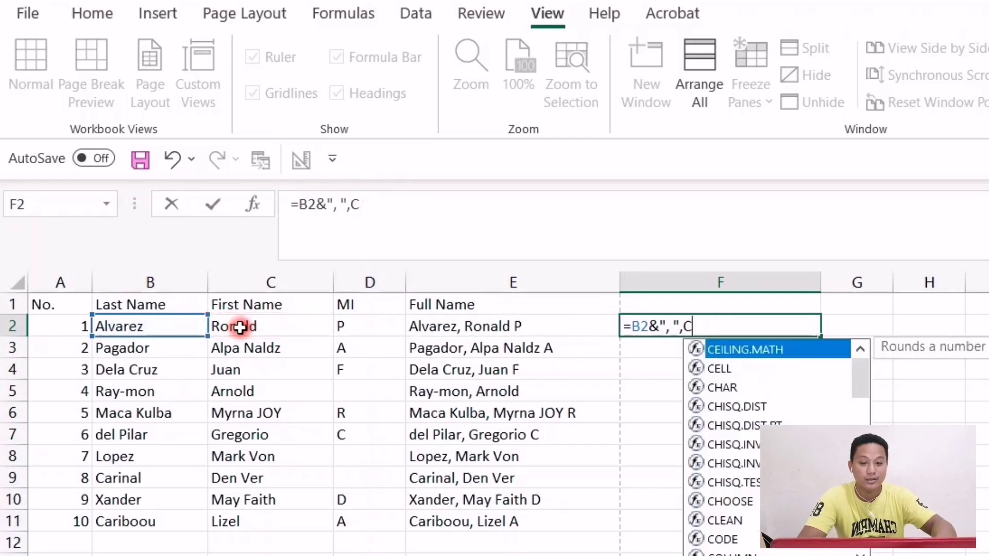
key("BackSpace")
key("BackSpace")
key("BackSpace")
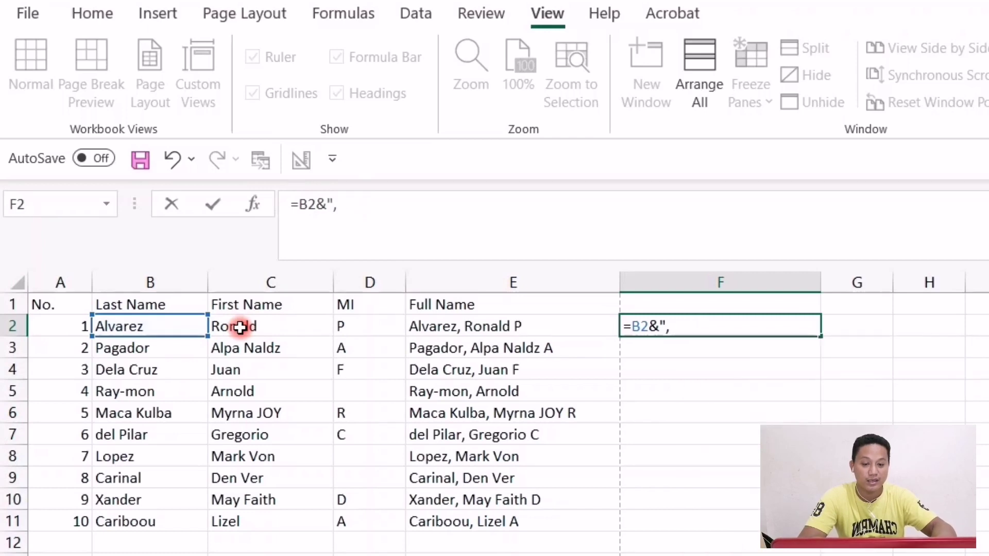
Extend the F2 formula after the ", " separator with C2 and a " " separator, joined by & operators
type("\"")
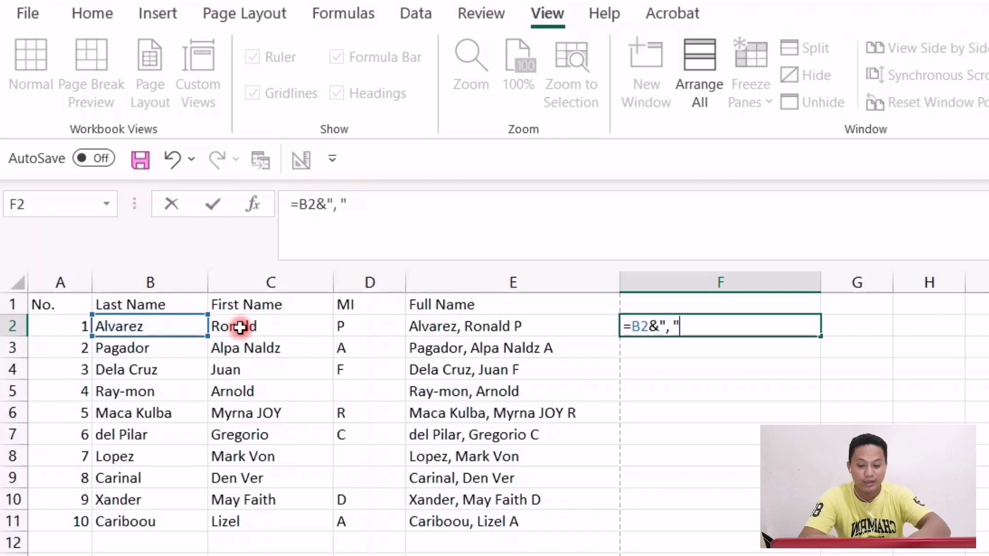
type("&")
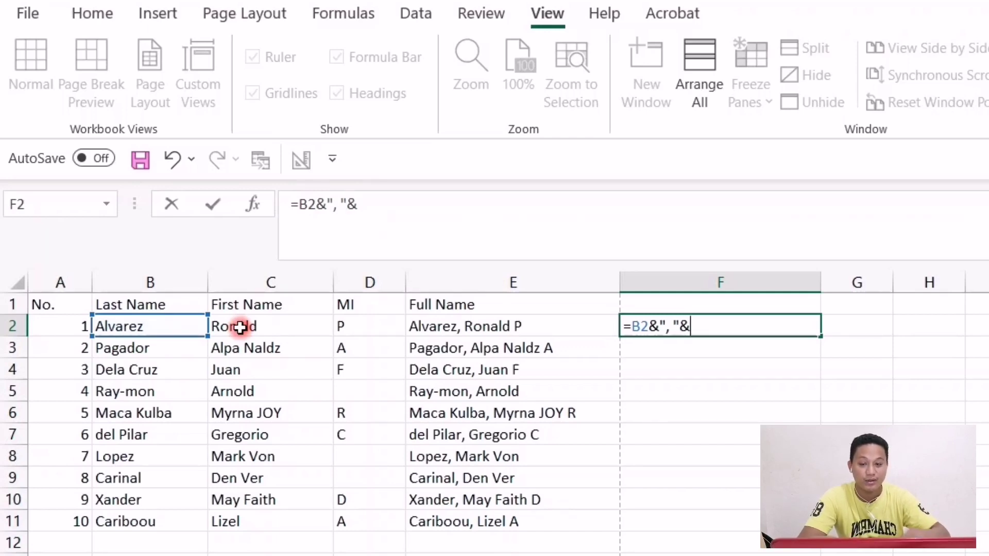
left_click(254, 327)
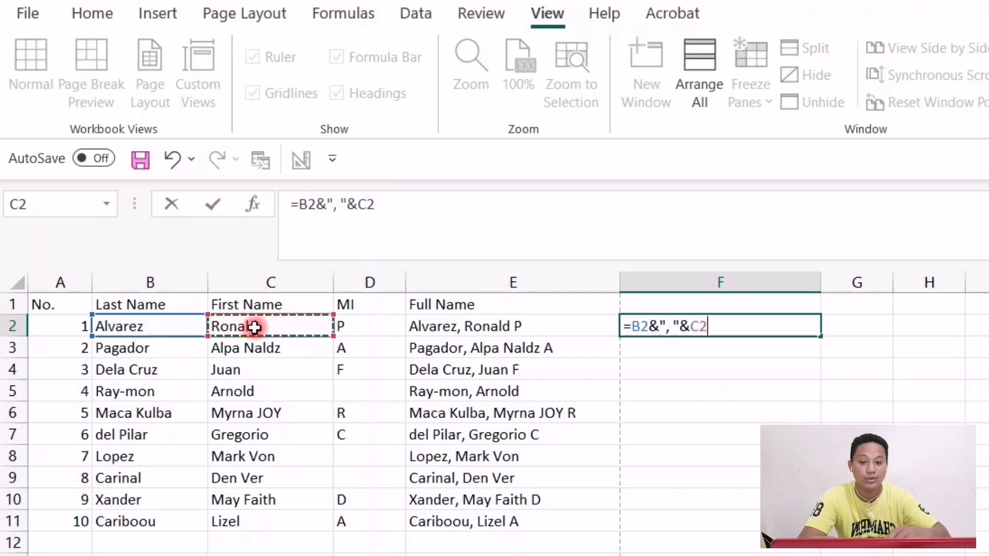
type("&")
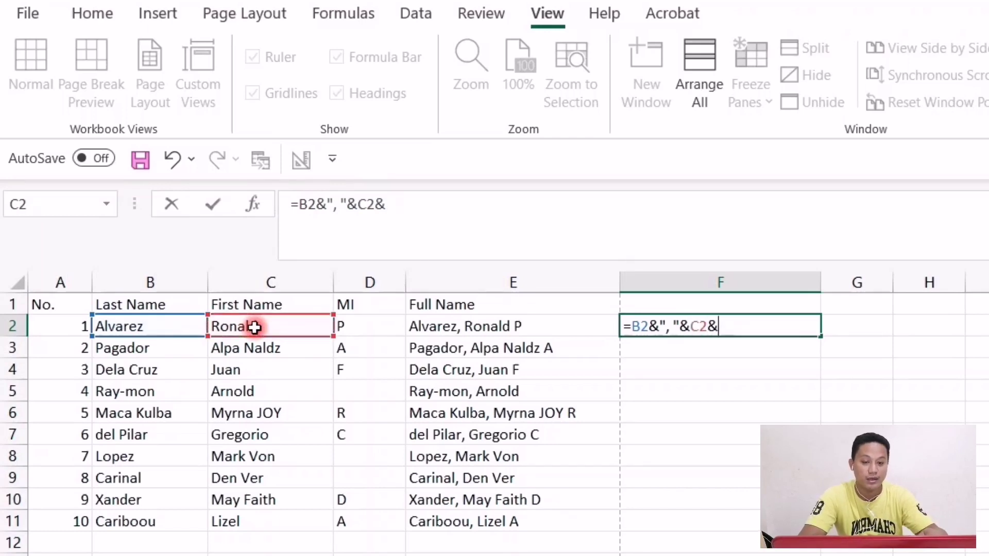
key("Up")
type("'")
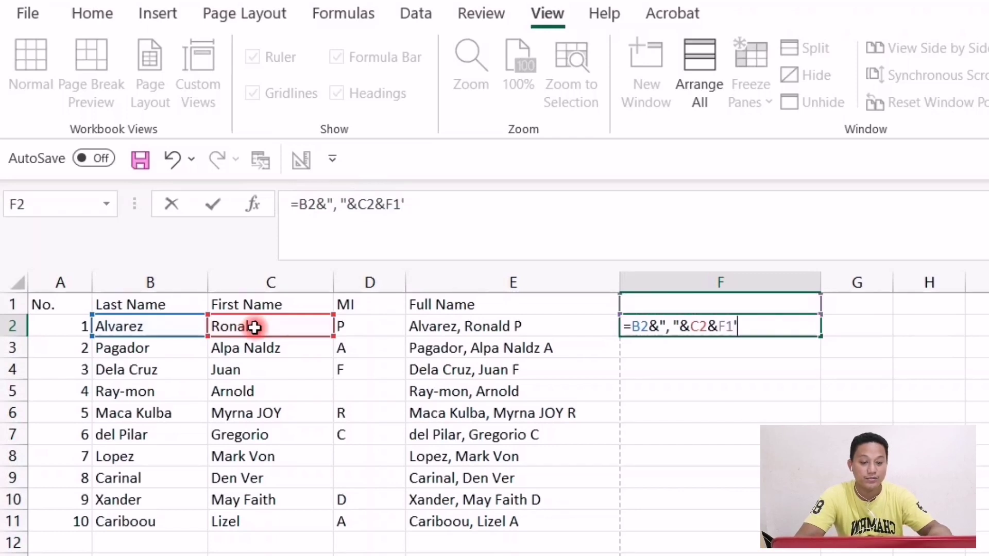
key("BackSpace")
type("\"")
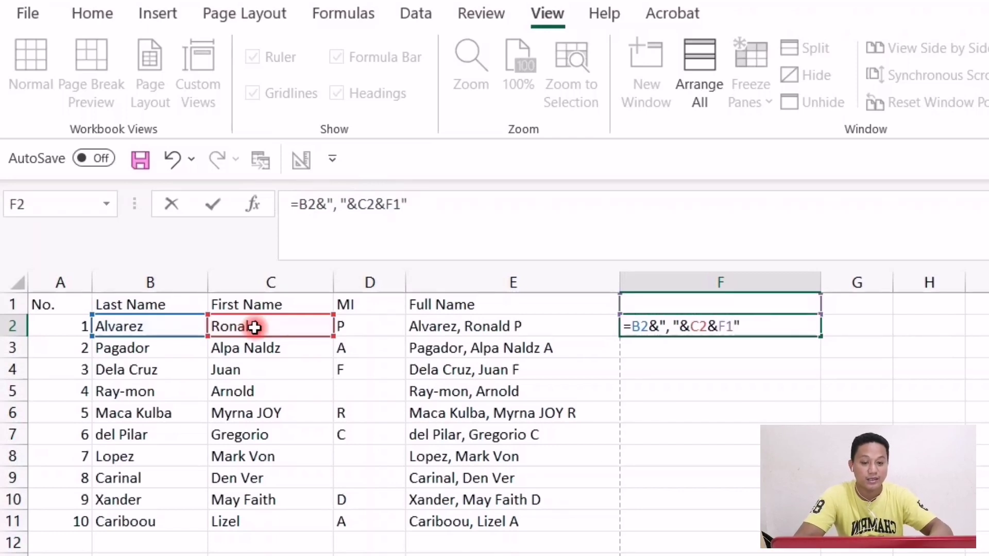
key("BackSpace")
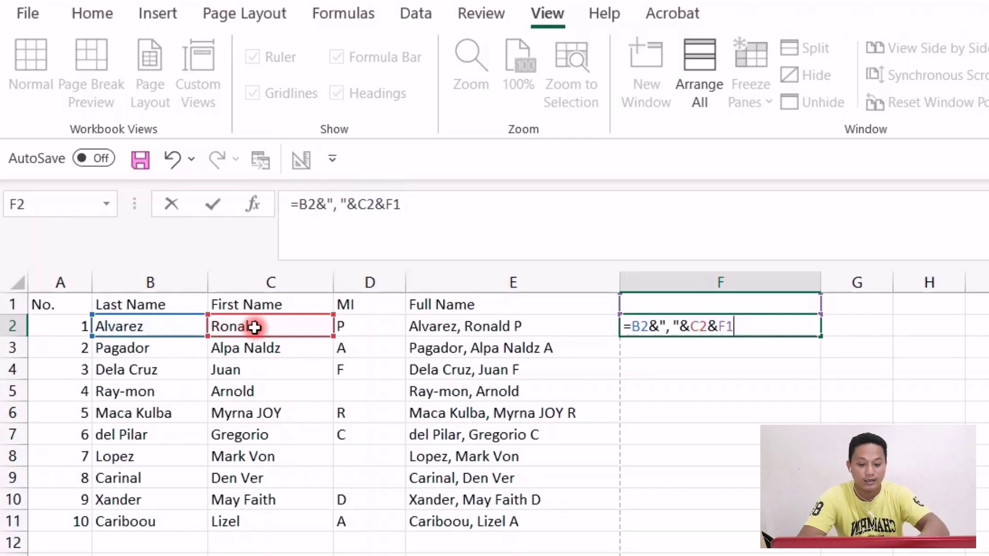
type("&\" ")
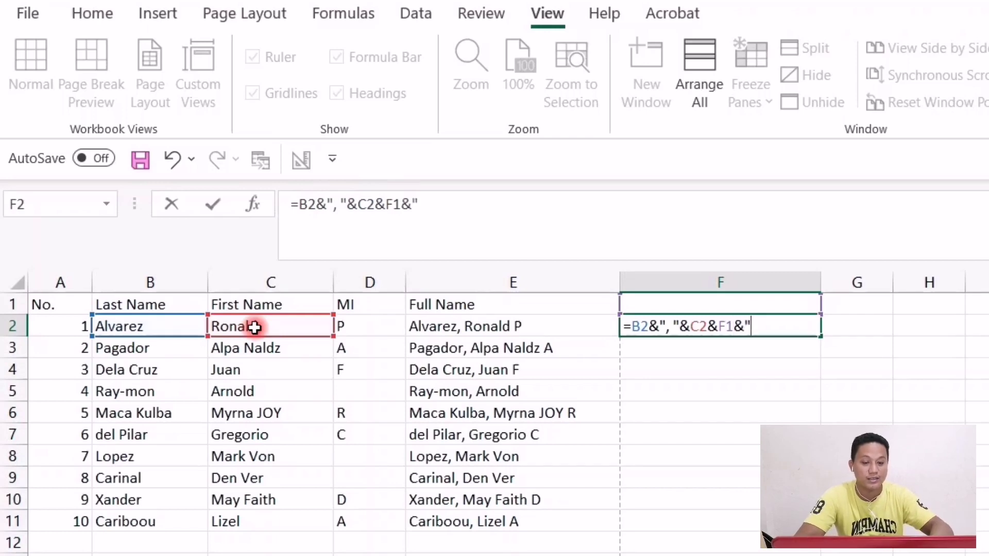
type("\"")
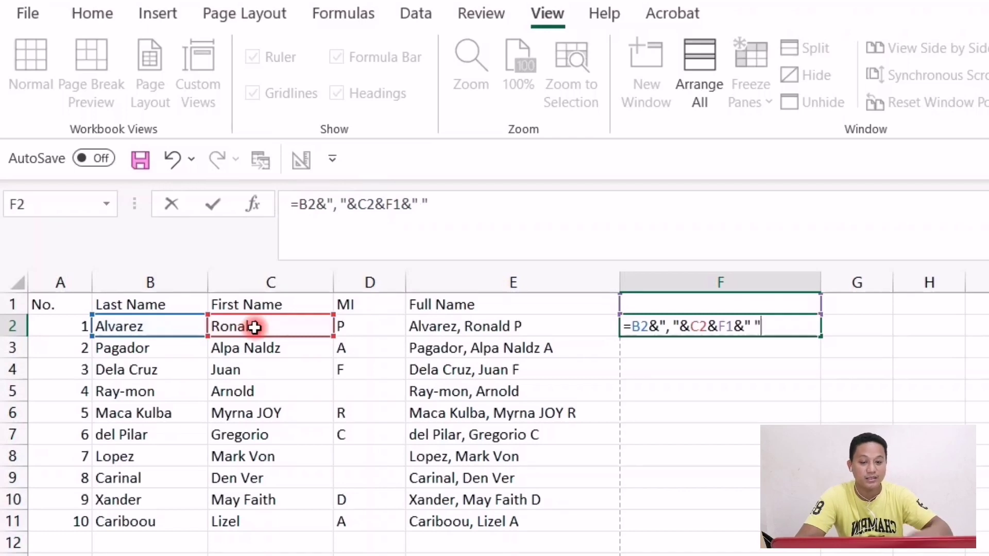
left_click(355, 324)
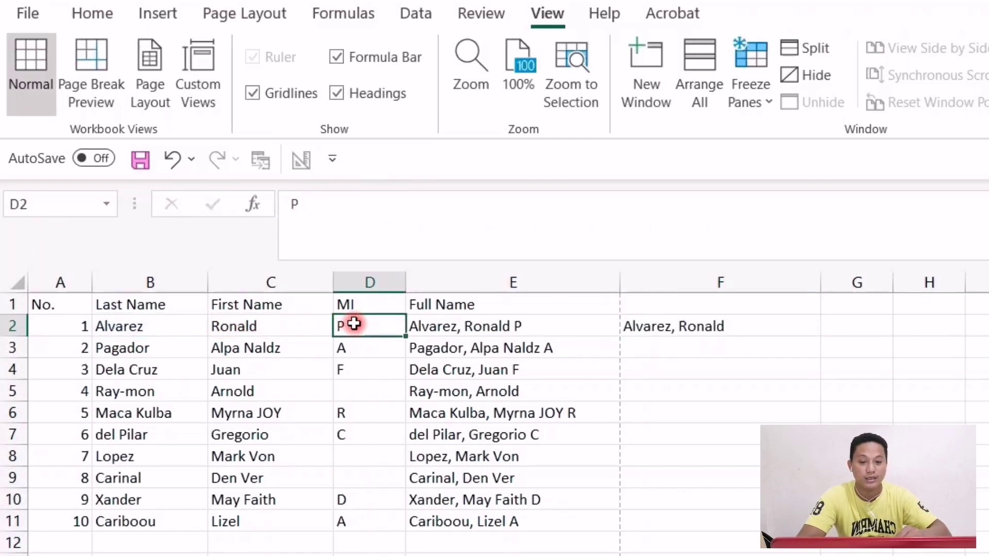
left_click(781, 323)
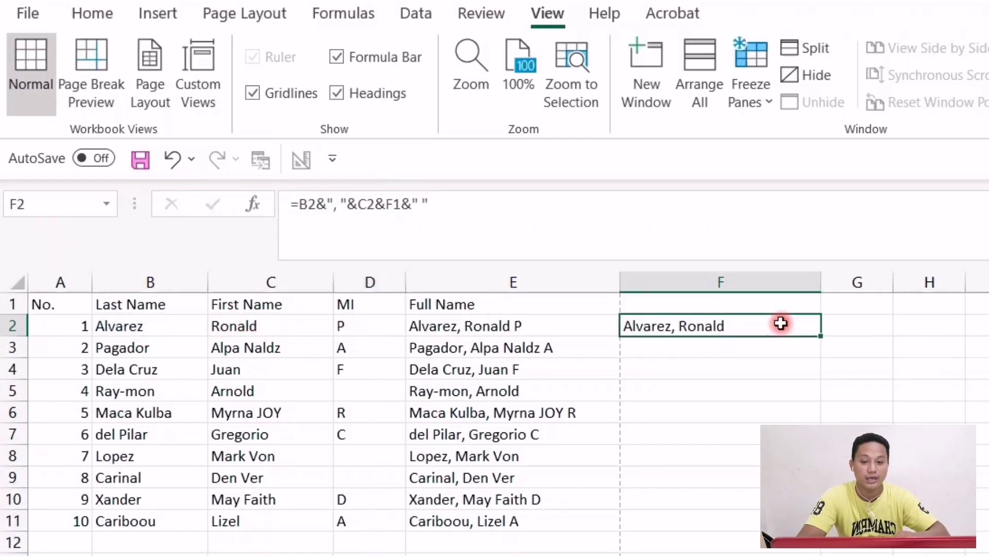
Complete the F2 formula as =B2&", "&C2&" "&D2 and fill it down to F11
left_click(508, 212)
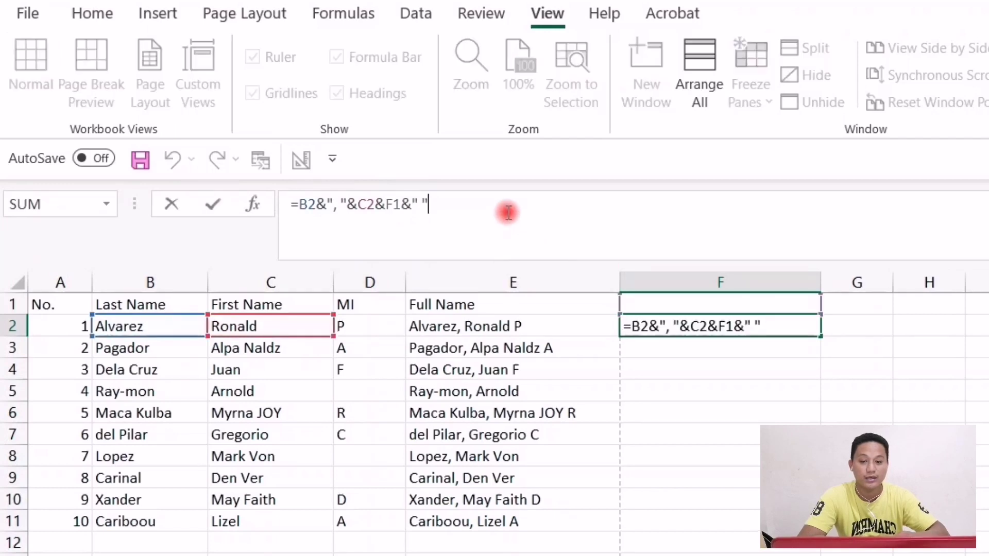
type("&")
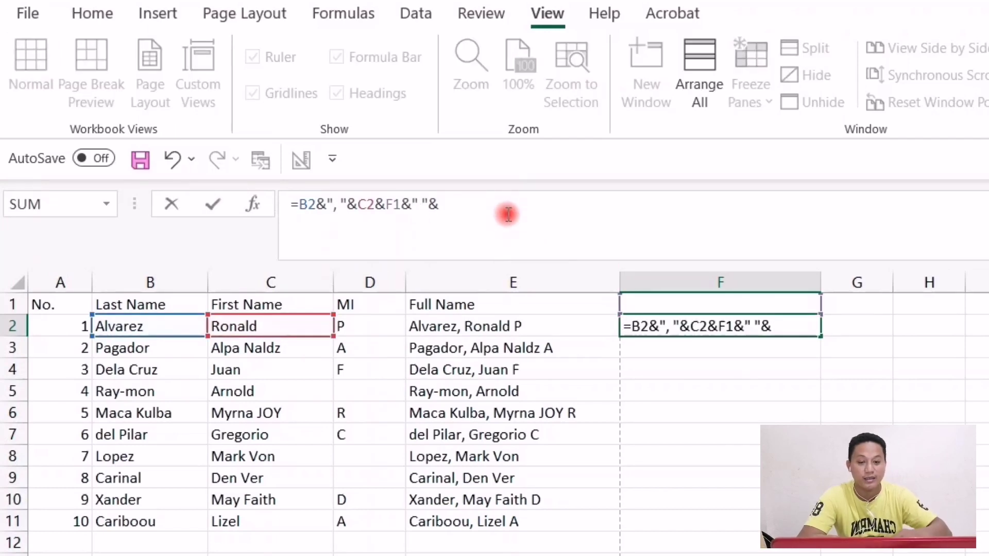
left_click(350, 329)
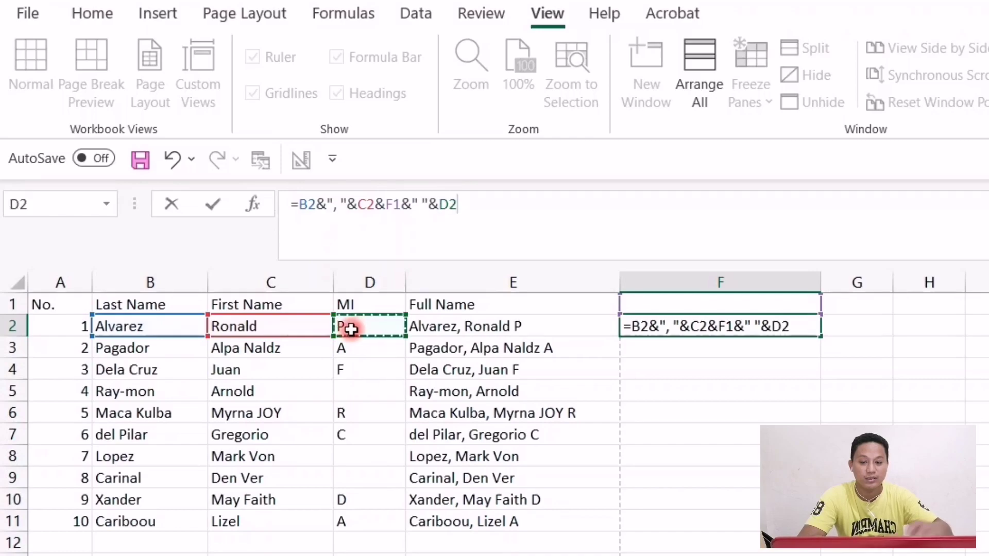
key("Return")
left_click(721, 326)
double_click(820, 336)
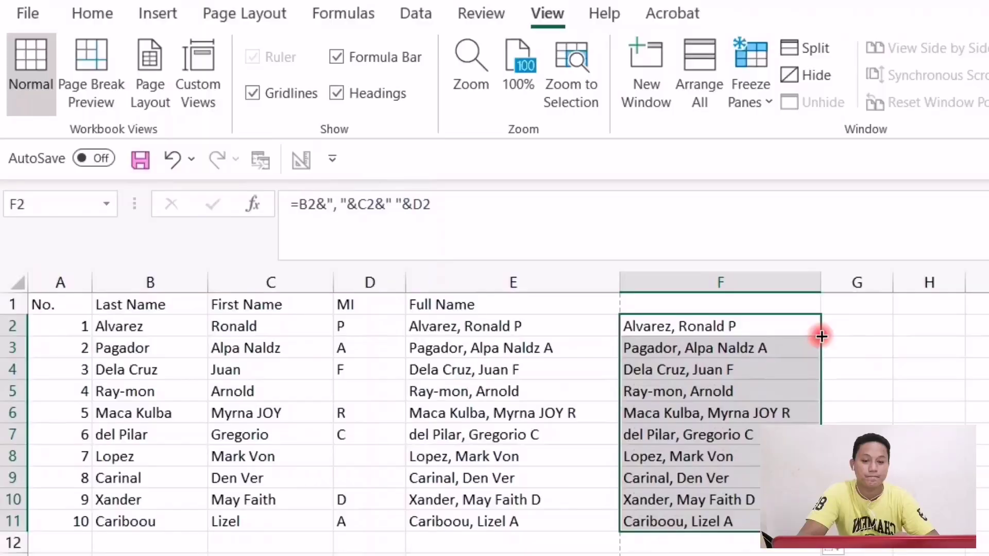
Clear the formulas in F3:F11 and fill the F2 formula down to F11 again
left_click(732, 332)
left_click_drag(724, 346, 735, 533)
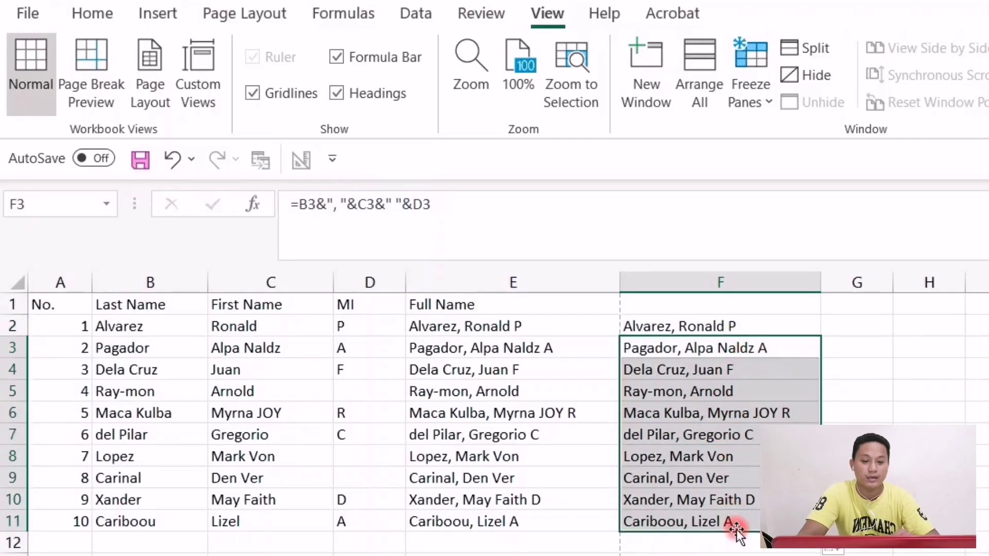
key("Delete")
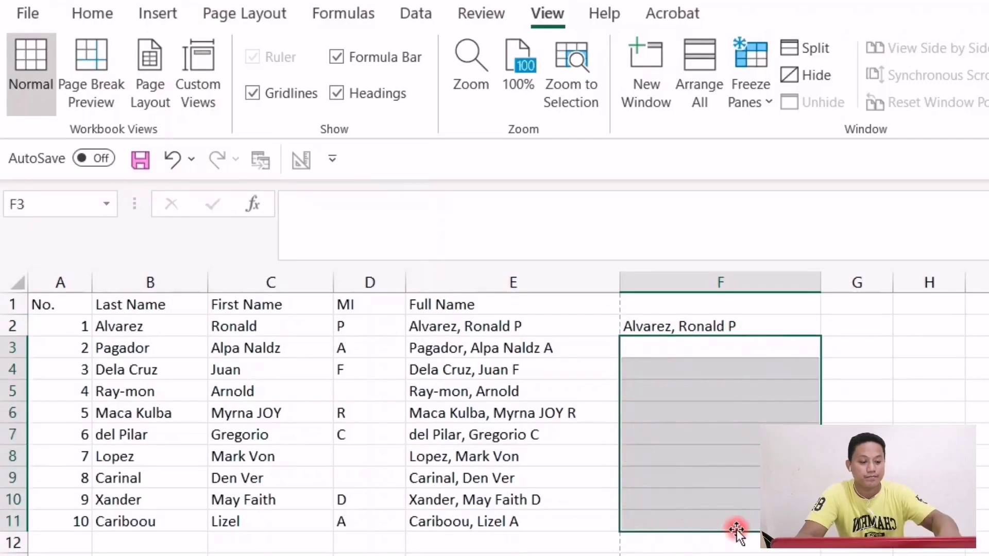
left_click(755, 325)
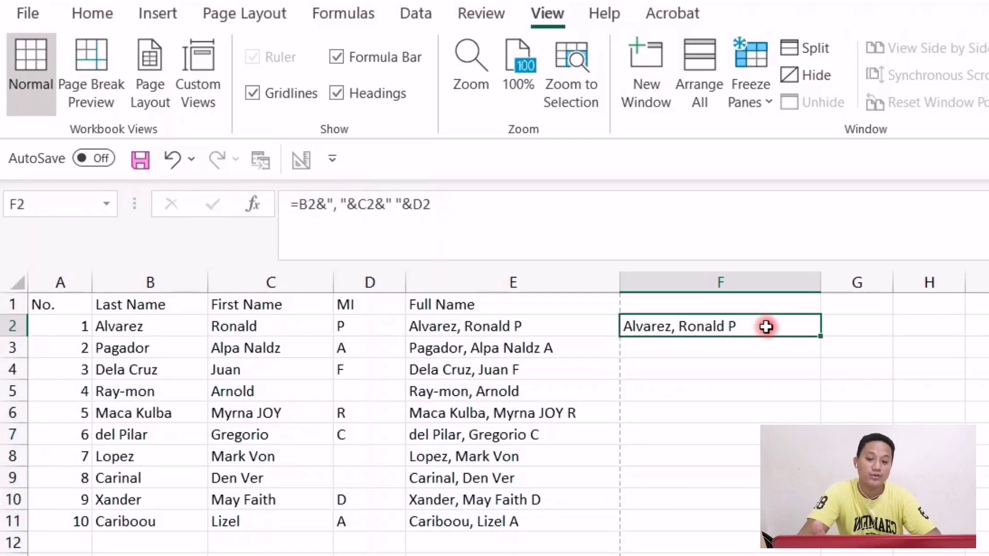
double_click(820, 336)
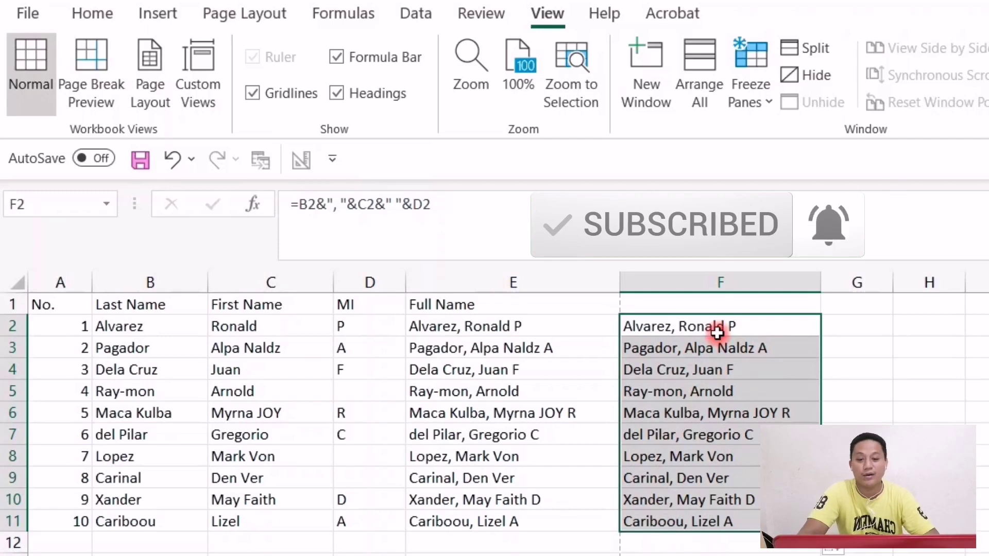
Add a "." argument after D2 in the E2 formula, making it =CONCATENATE(B2,", ",C2," ",D2,".")
left_click(544, 324)
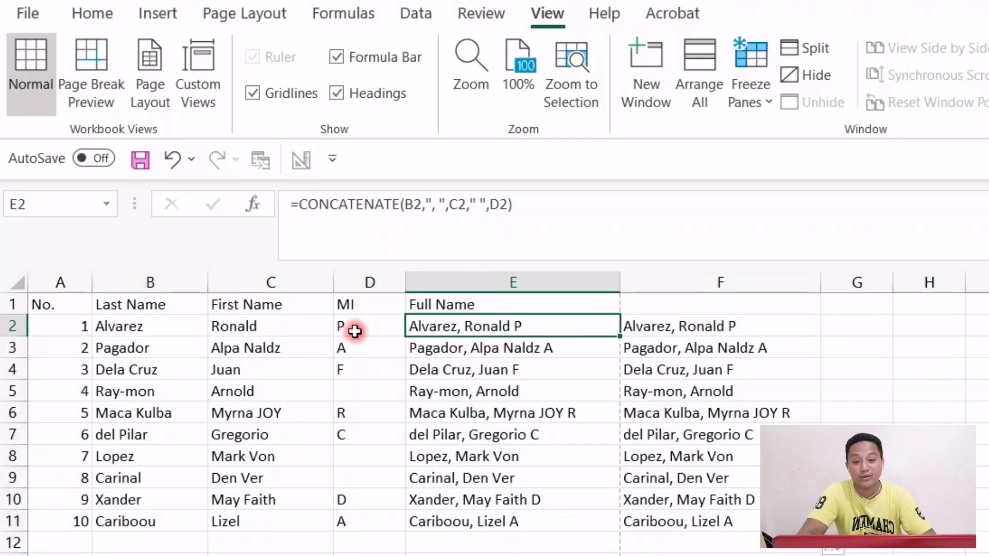
double_click(528, 326)
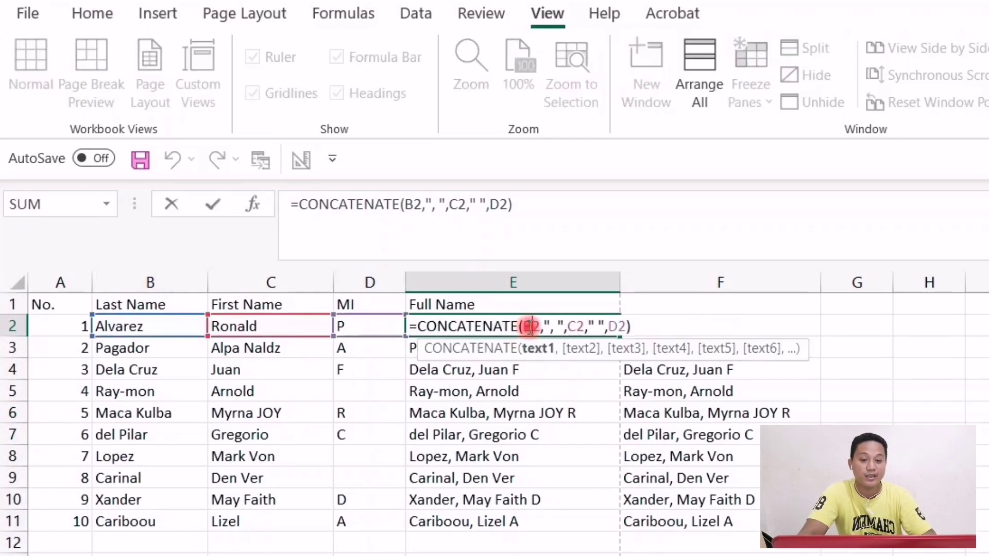
left_click(628, 326)
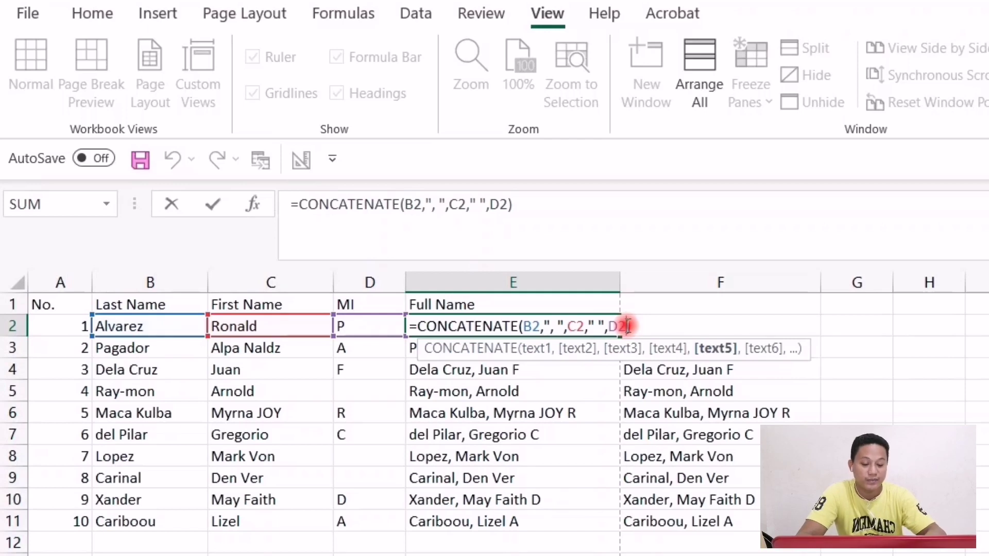
type(",")
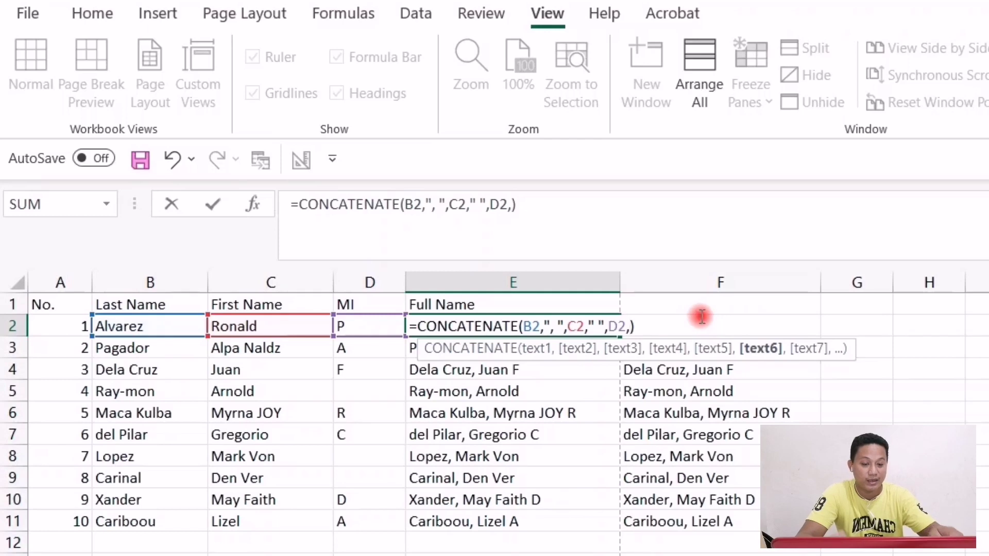
type("\"")
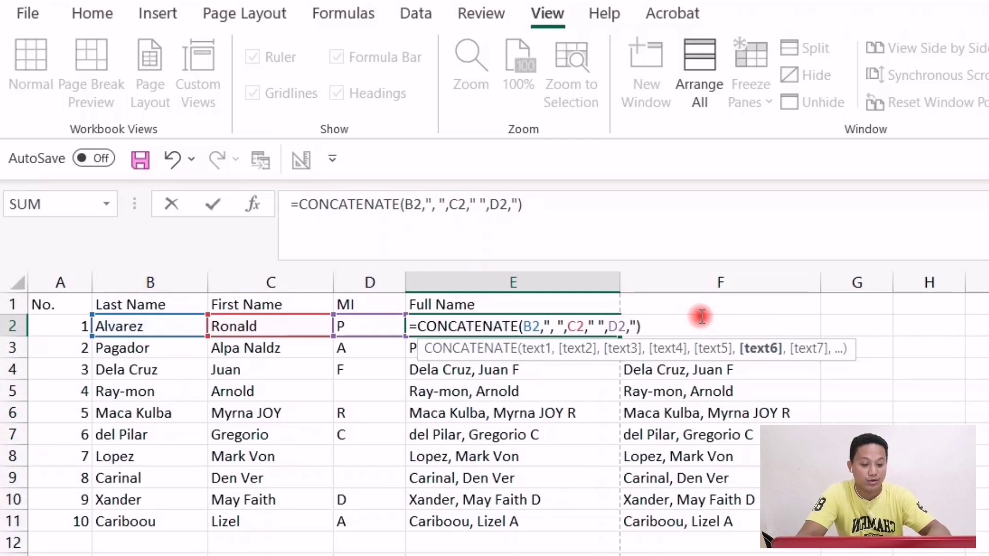
type(".")
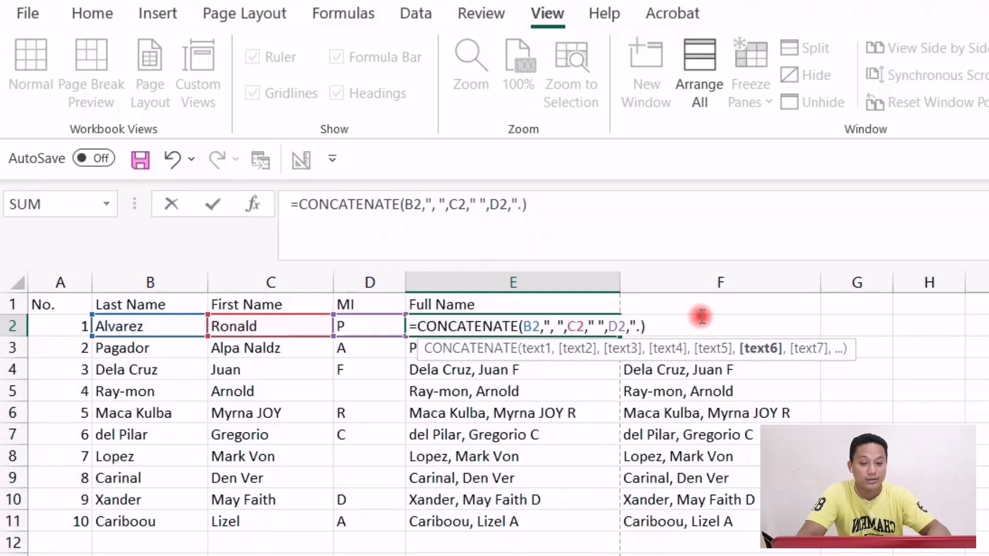
type("\"")
key("Return")
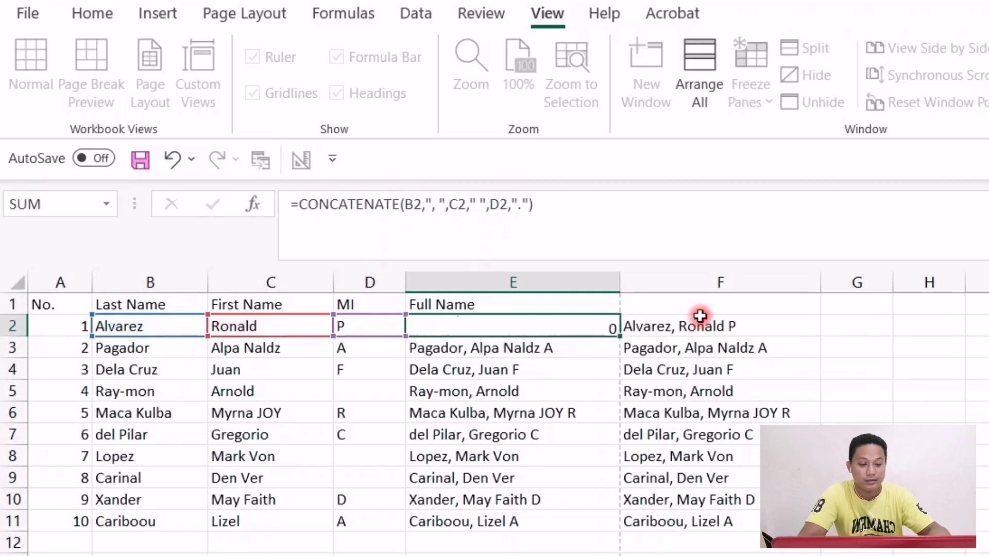
Fill the E2 formula down to E11 and check the row 5 full name against its blank middle initial
left_click(600, 328)
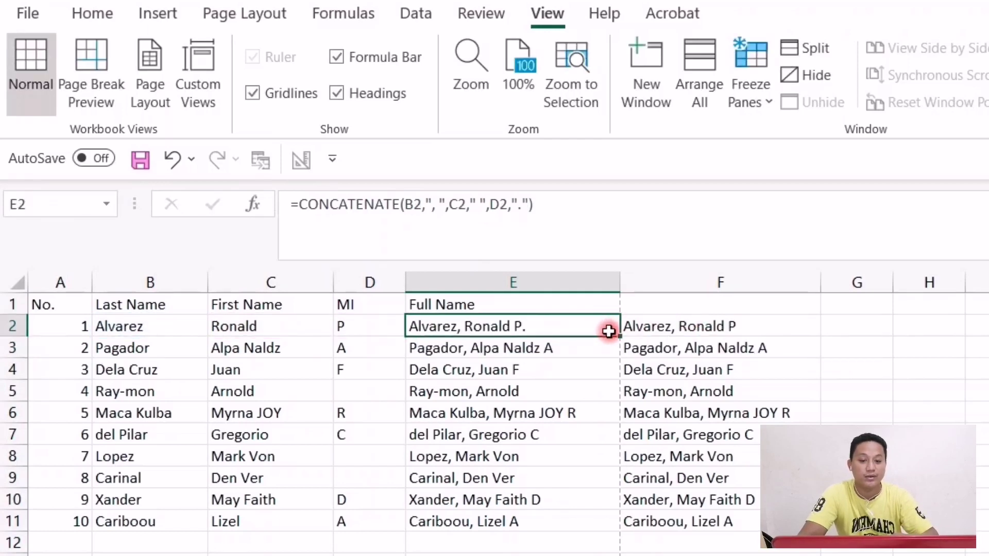
left_click_drag(616, 335, 596, 524)
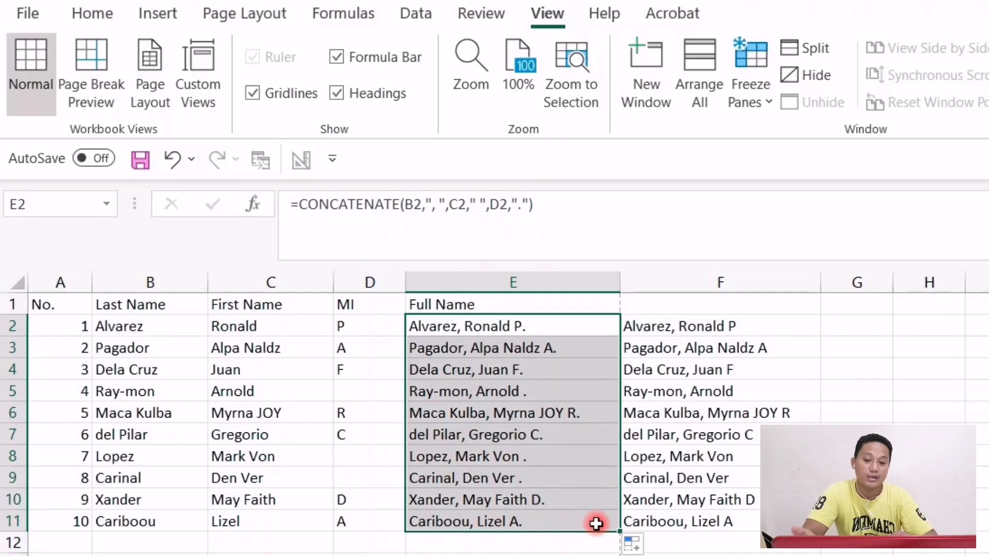
left_click(558, 391)
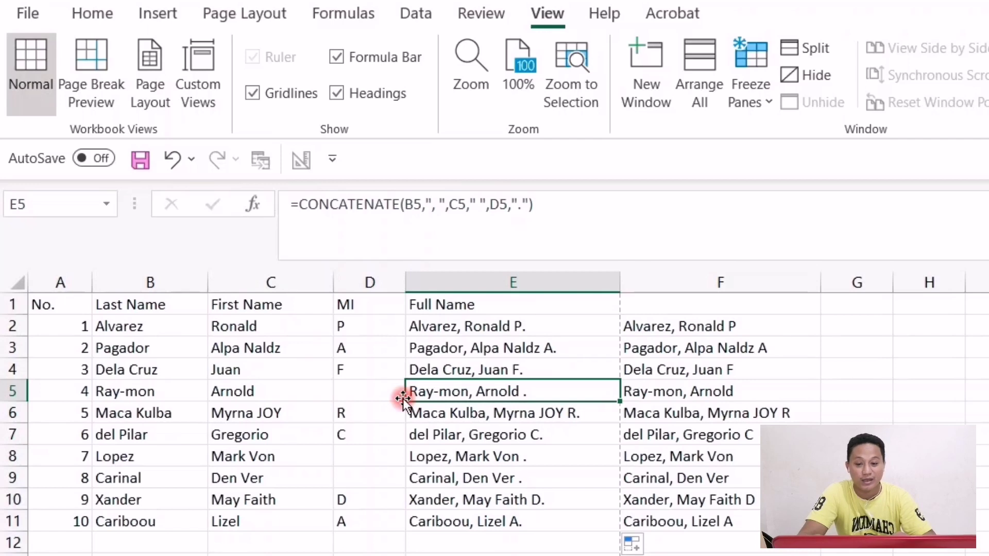
left_click(366, 387)
left_click(466, 387)
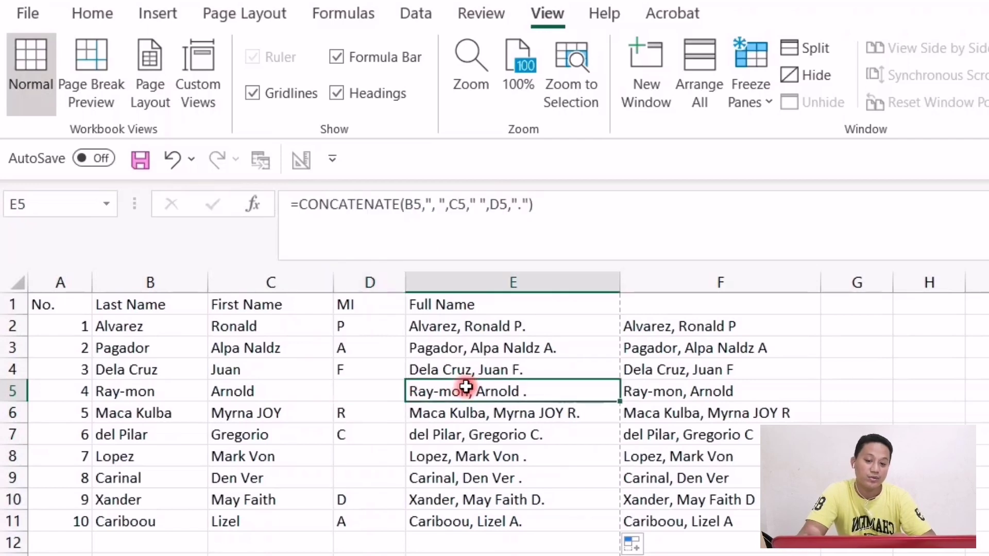
Replace the "." argument in the E2 CONCATENATE formula with the start of an IF function that tests ISBLANK(D2)
left_click(532, 318)
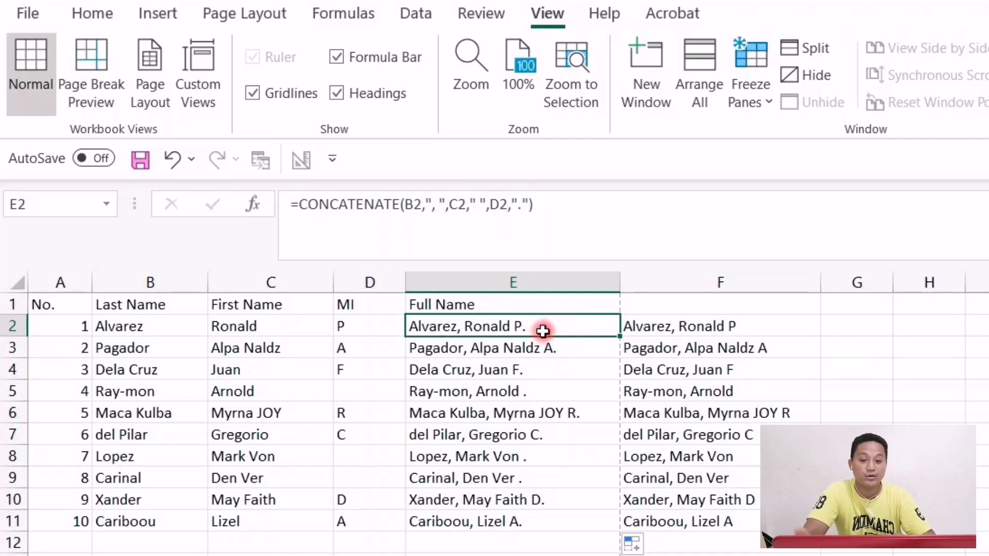
double_click(536, 326)
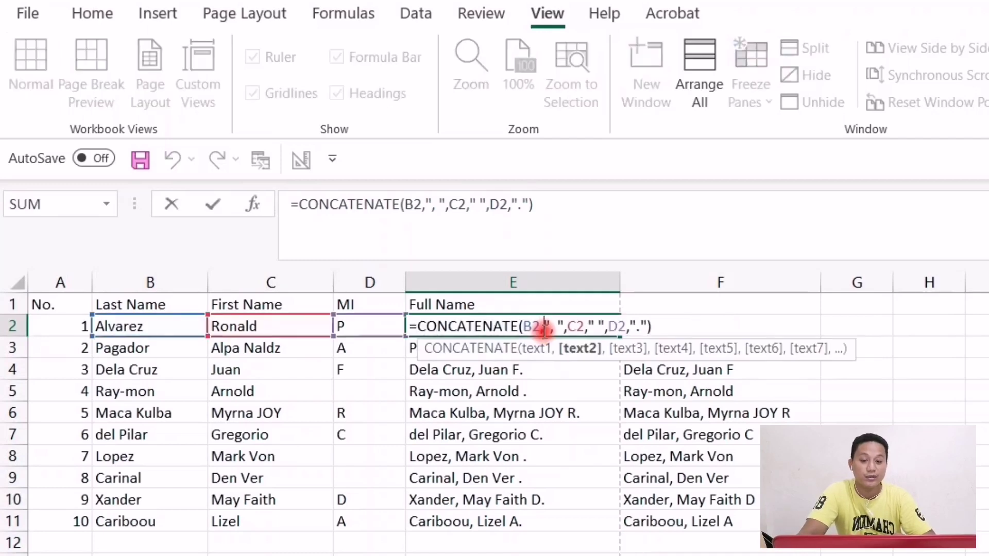
left_click(610, 326)
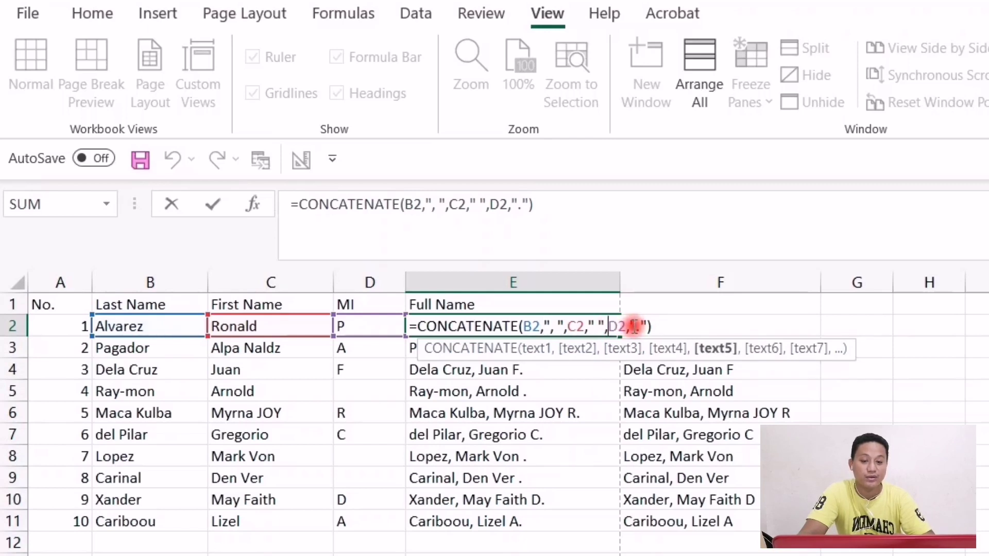
left_click(632, 326)
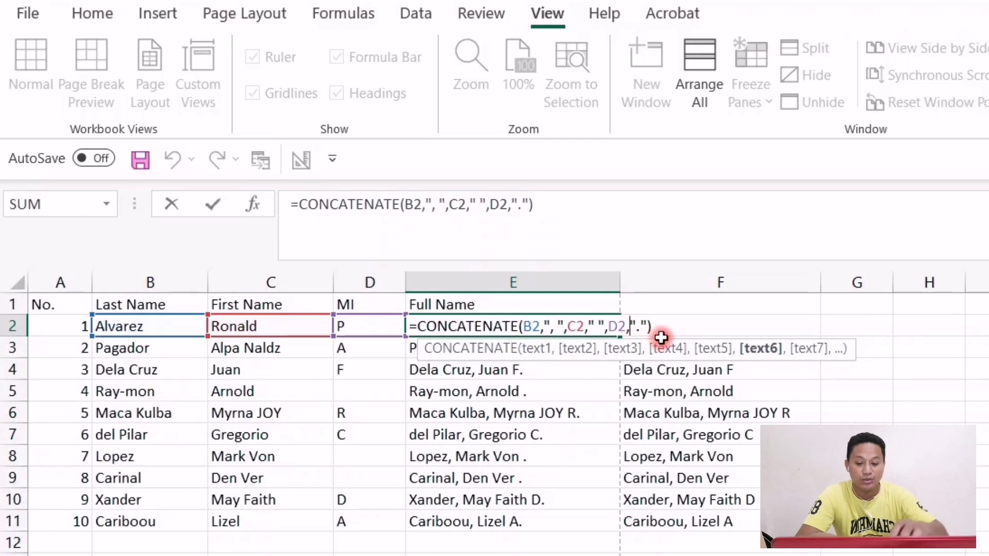
type("If")
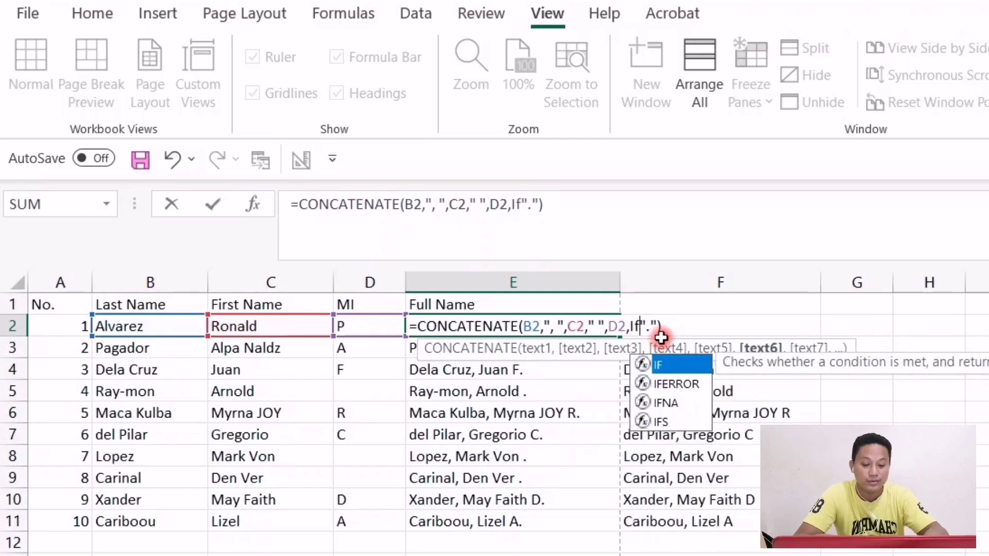
type("(")
type("is")
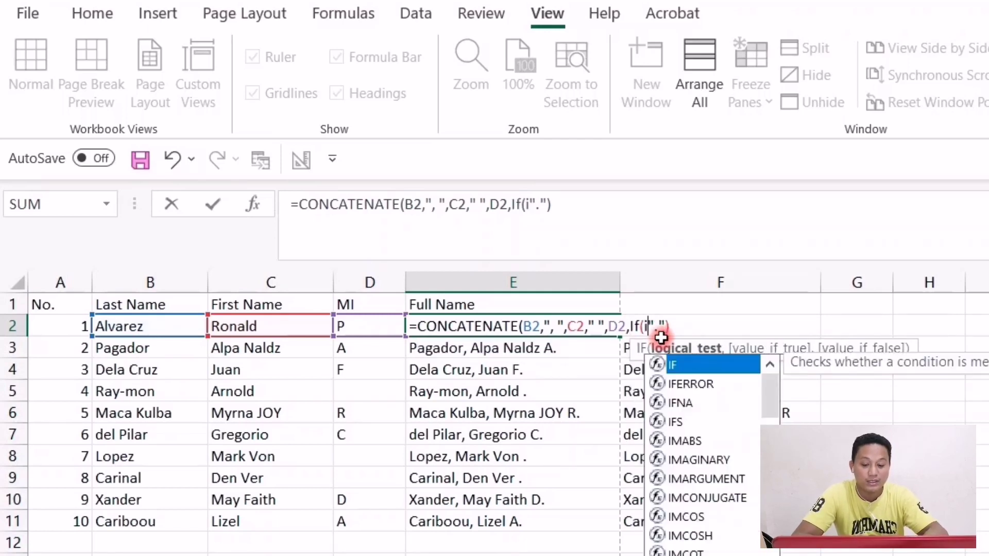
key("Tab")
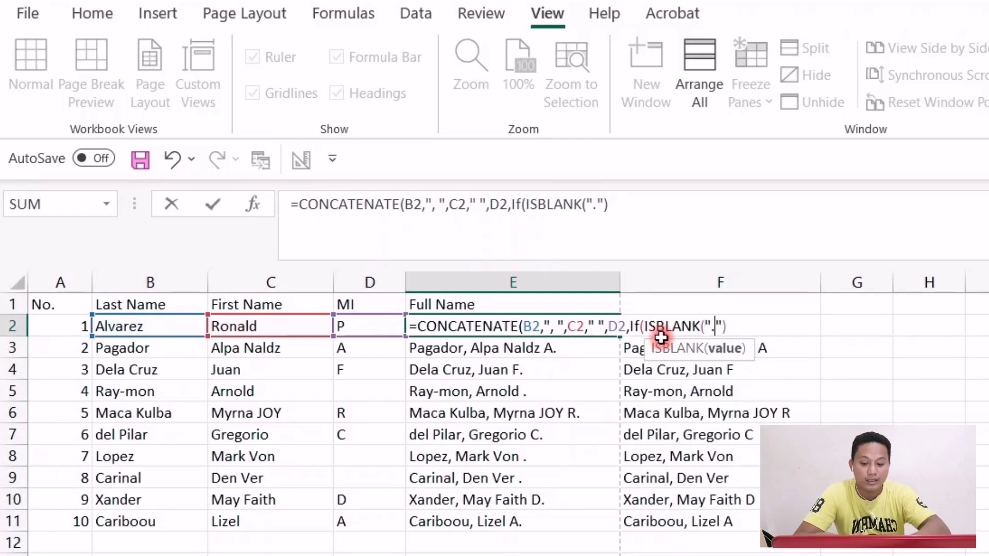
type("D2")
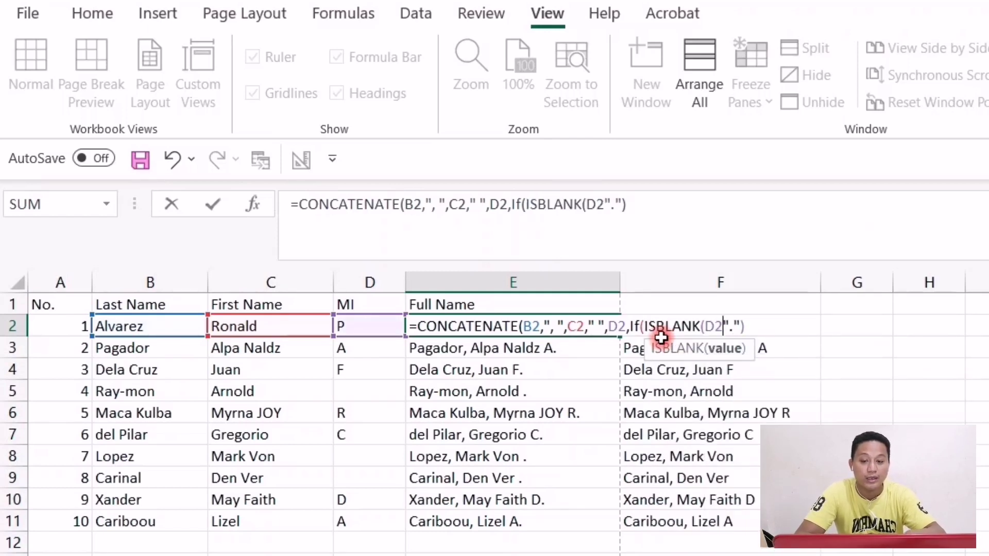
key("BackSpace")
key("BackSpace")
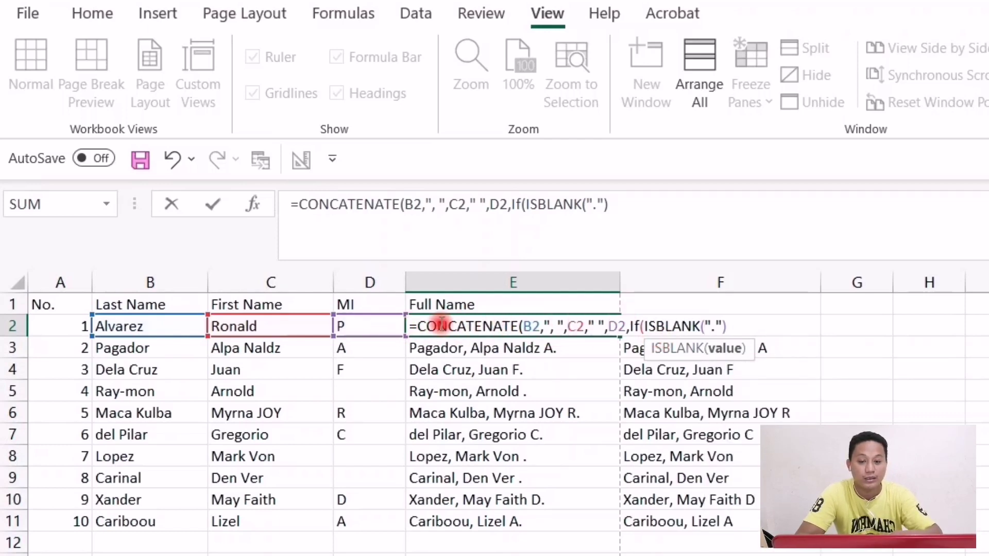
left_click(384, 330)
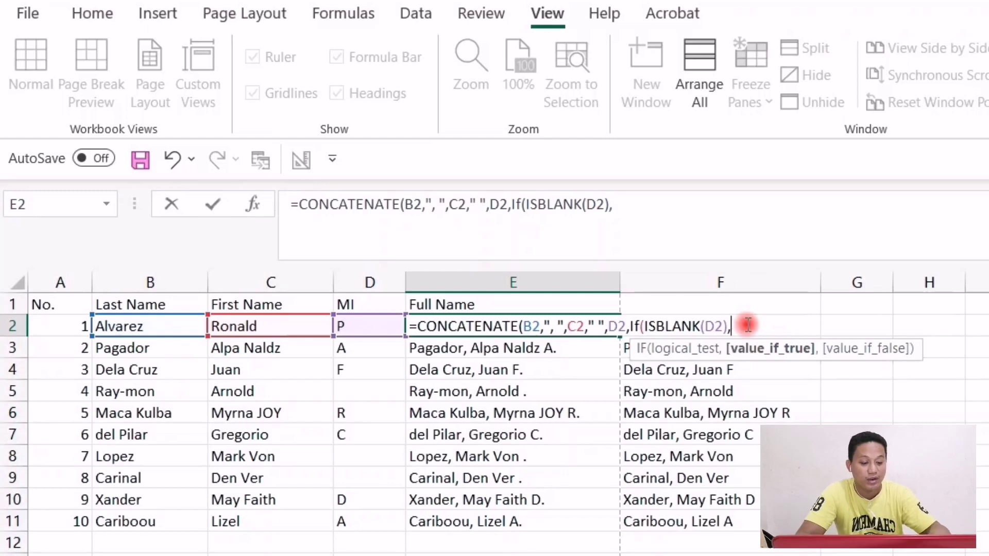
Complete the IF in E2 with "" for a blank initial and "." otherwise, and enter the formula with its closing parentheses
type("\"")
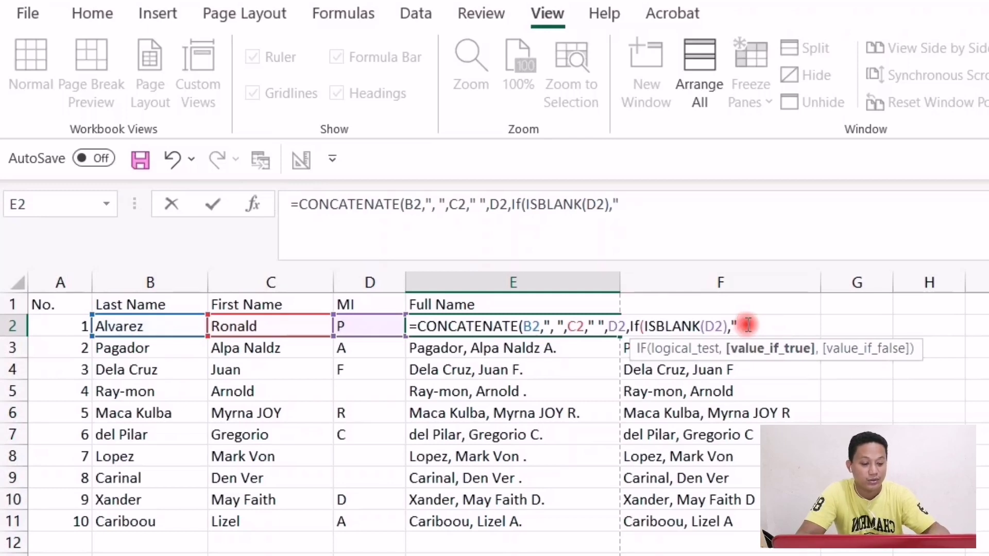
type("\",")
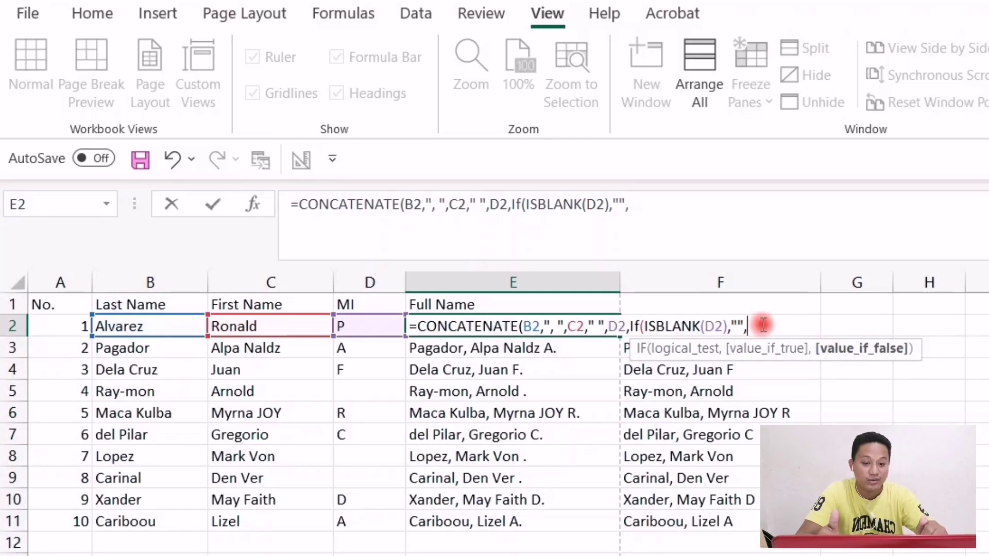
type("\".\"")
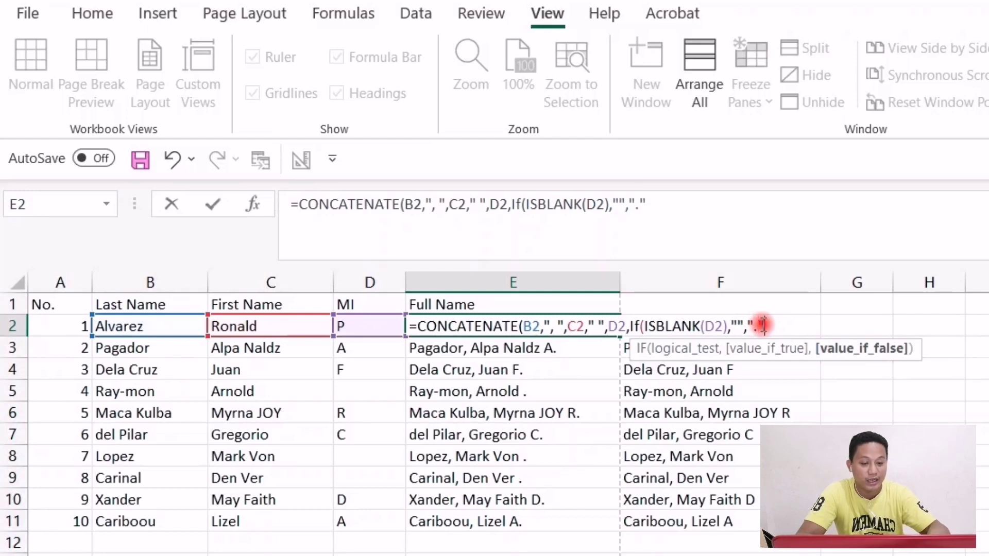
type(".\")")
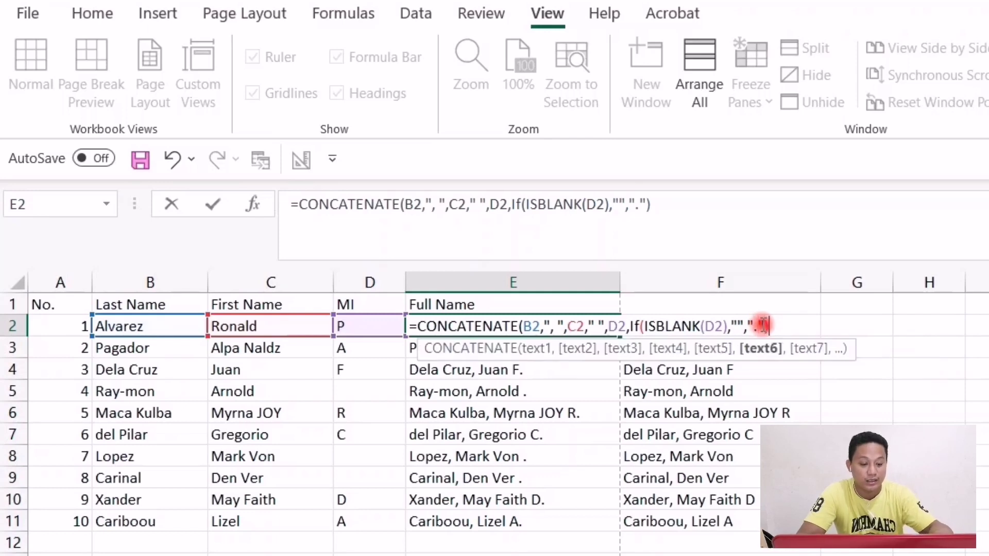
key("Return")
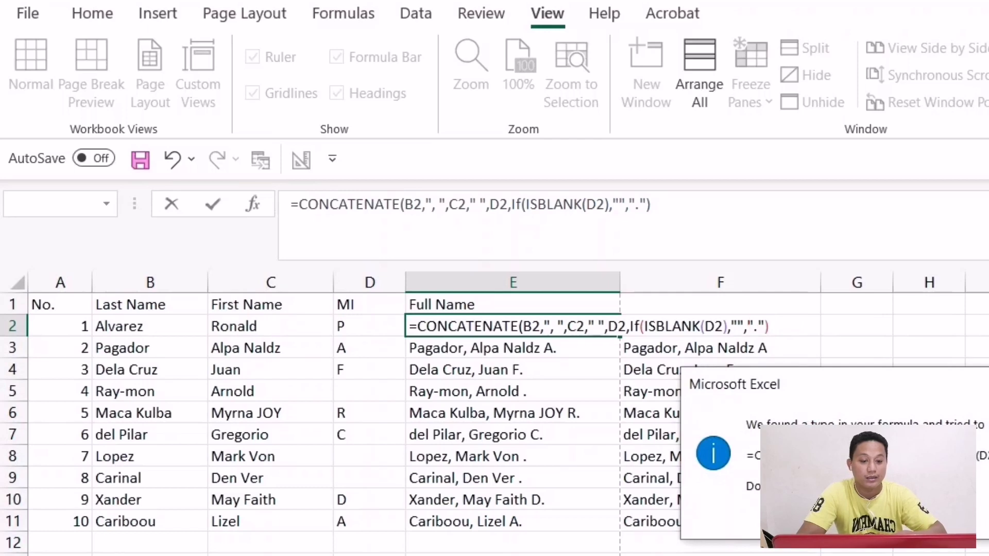
key("Return")
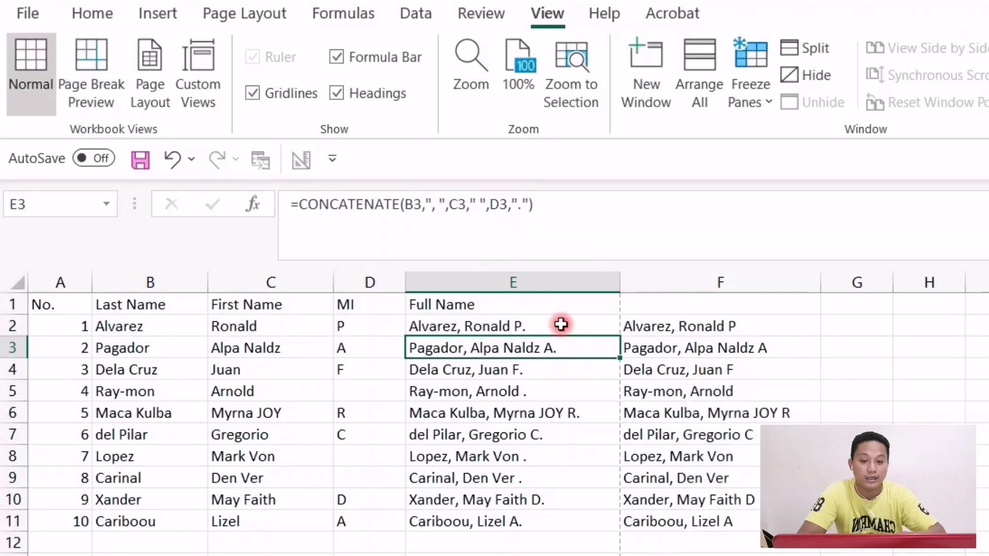
Fill the E2 formula down to E11 and compare the full names in rows with and without a middle initial
left_click(561, 324)
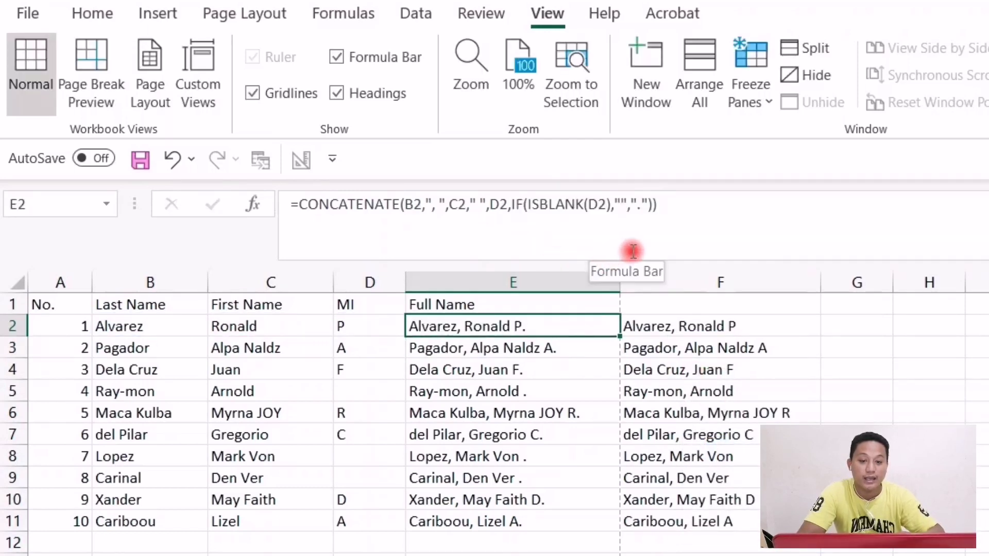
double_click(620, 337)
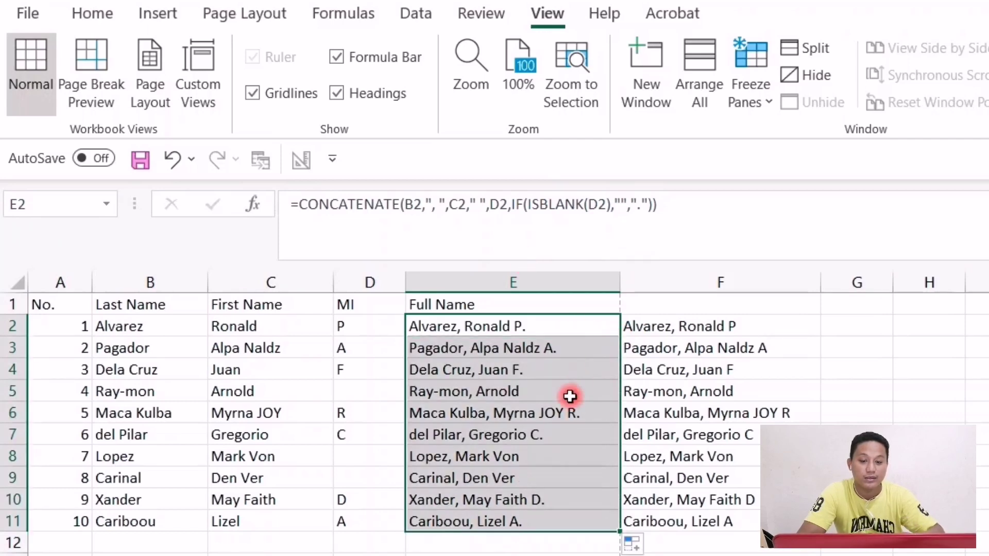
left_click(541, 363)
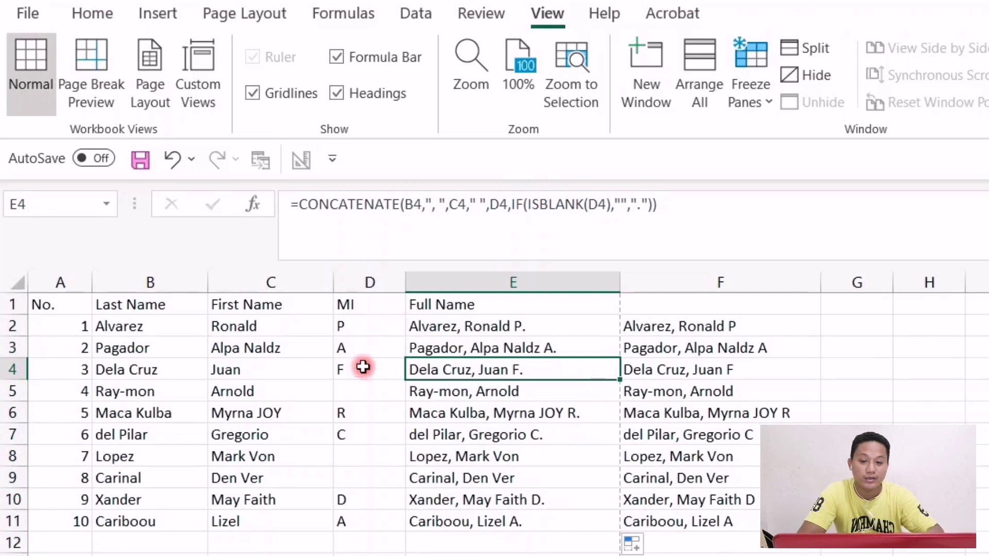
left_click(379, 330)
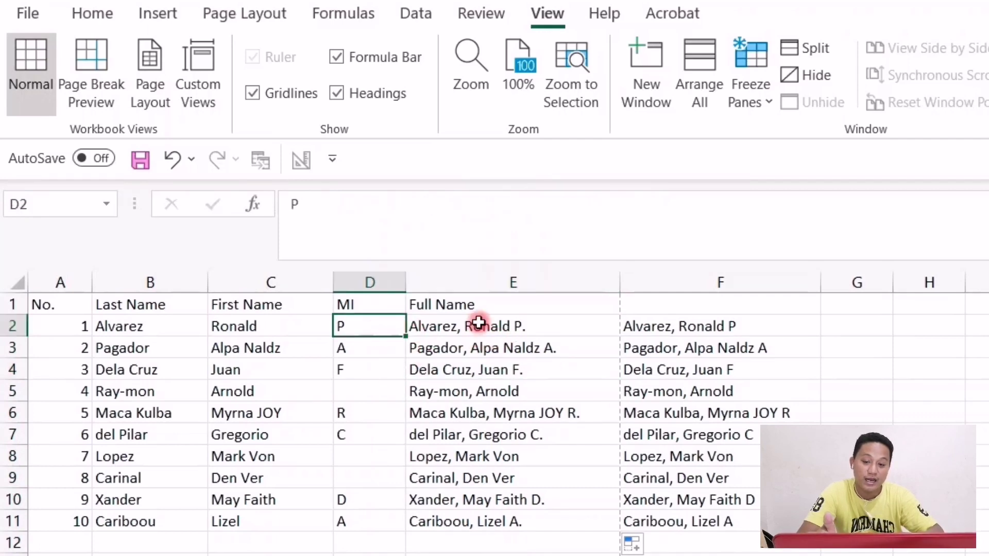
left_click(541, 327)
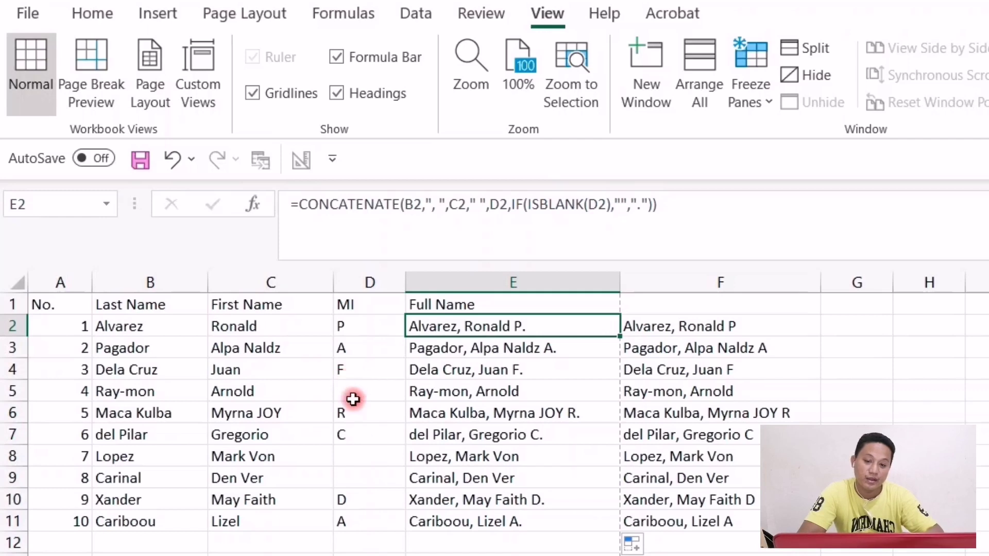
left_click(350, 397)
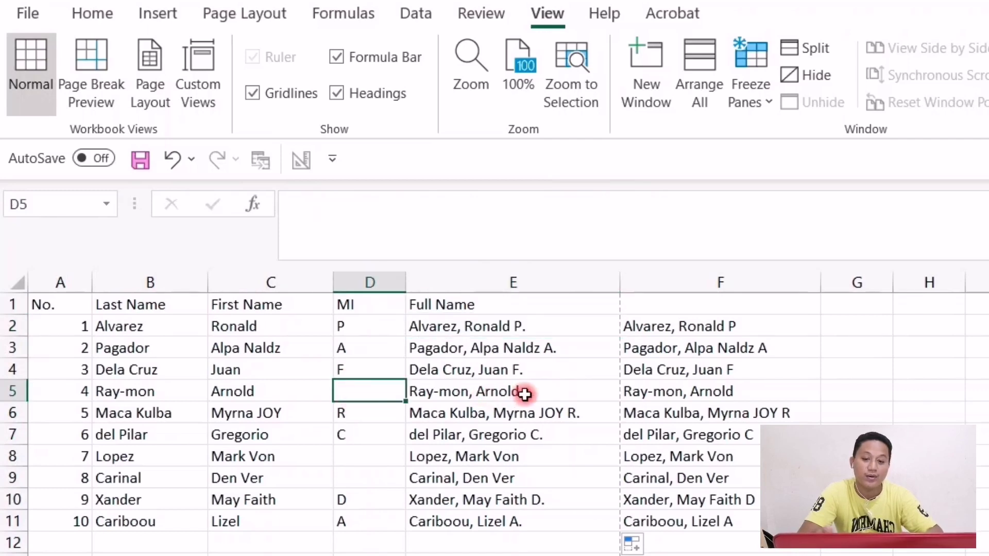
left_click(523, 393)
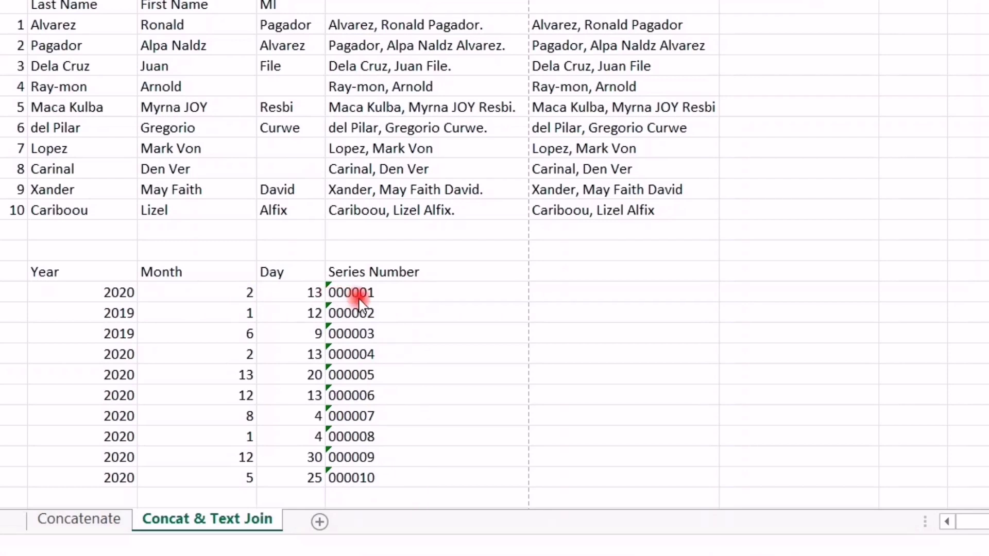
Start a CONCATENATE formula in F15, in the first row beside the Series Number column
left_click(565, 301)
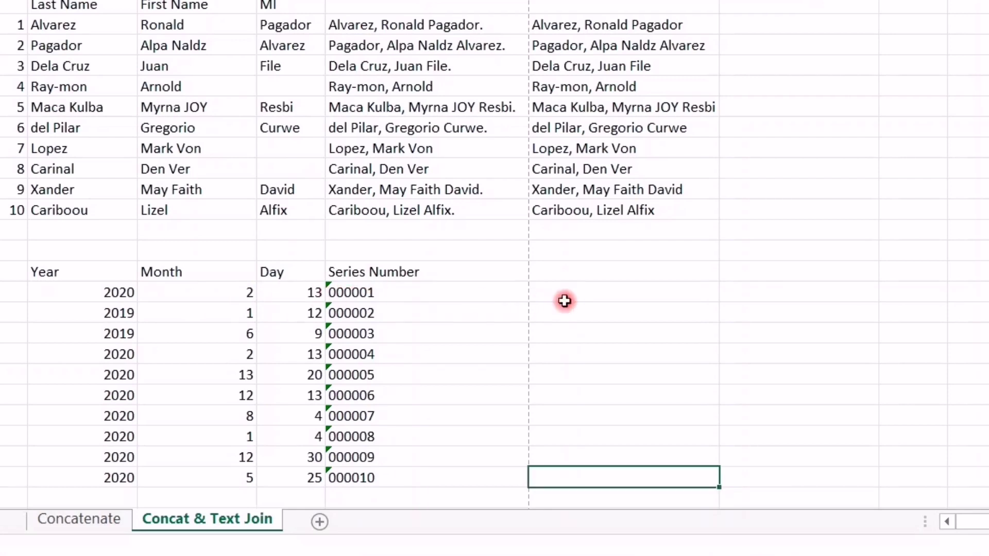
left_click(598, 291)
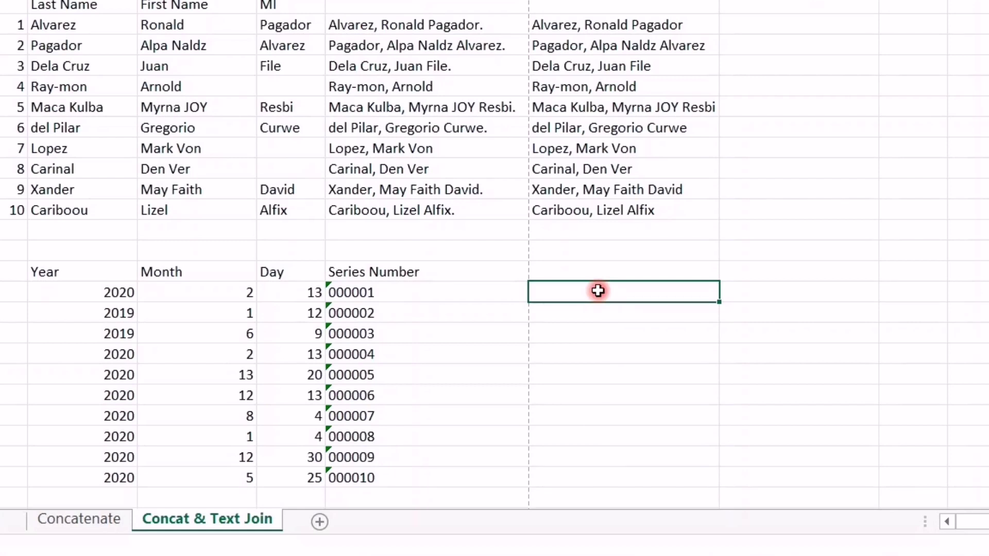
type("=Con")
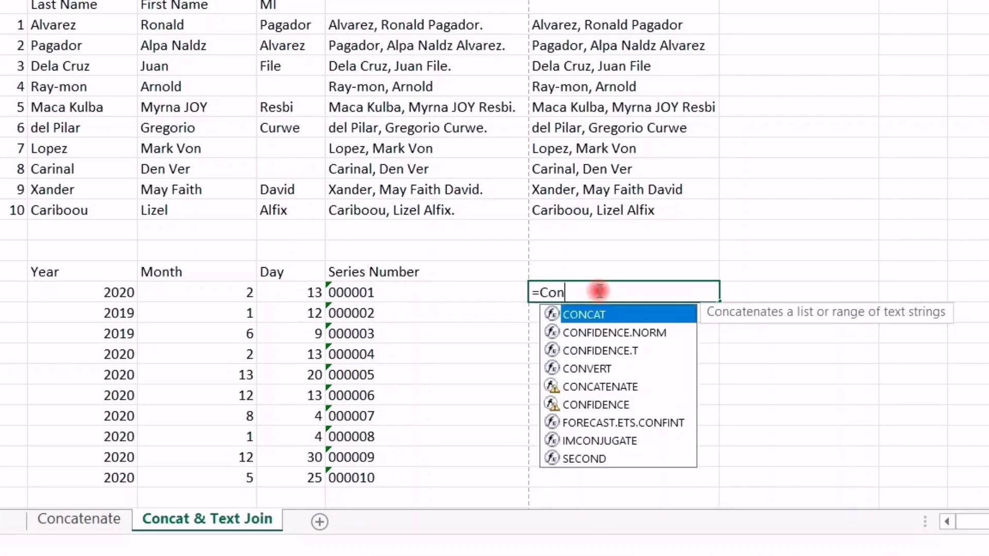
key("Down")
key("Down")
key("Down")
key("Down")
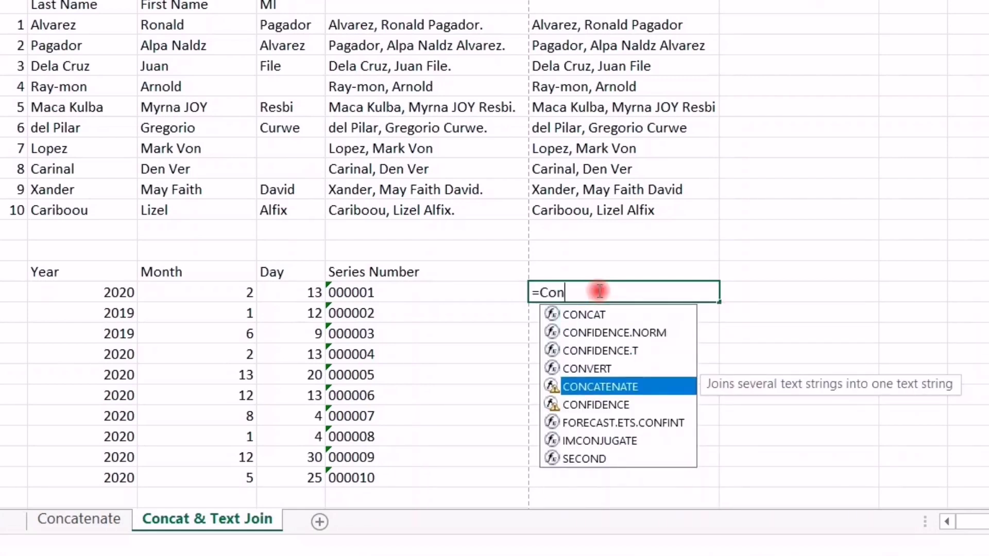
key("Tab")
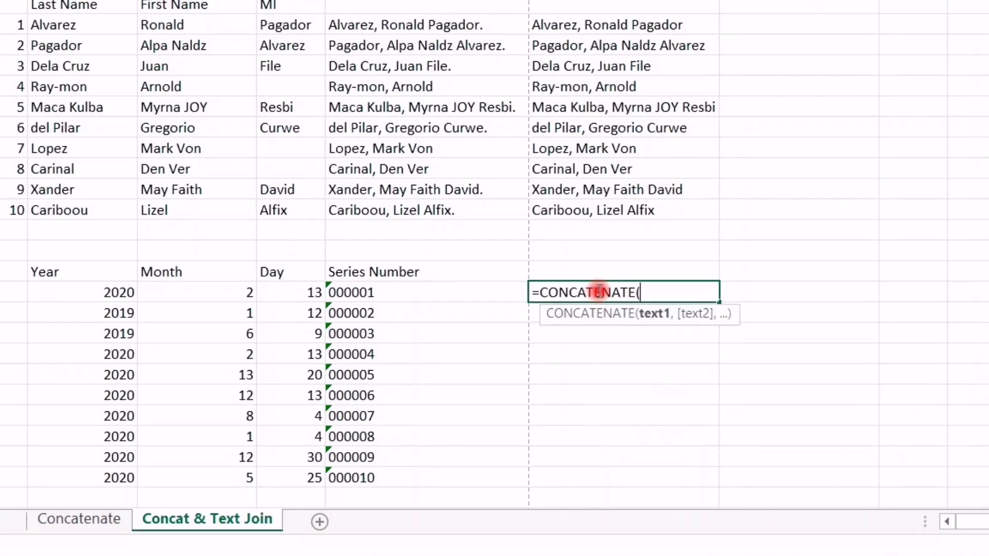
Complete the F15 CONCATENATE formula with B15, C15, D15 and E15 as separate arguments and enter it
left_click(115, 296)
type(",")
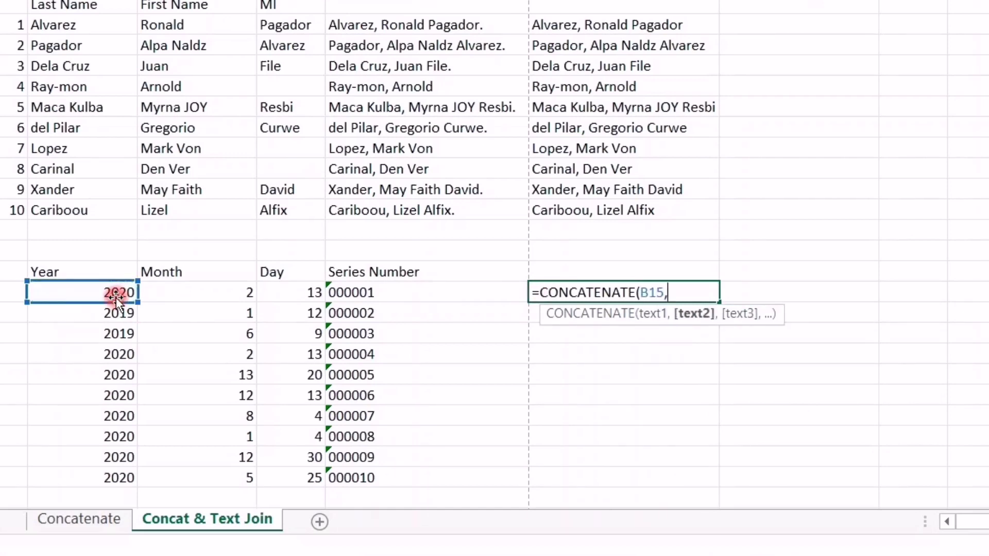
left_click(190, 293)
type(",")
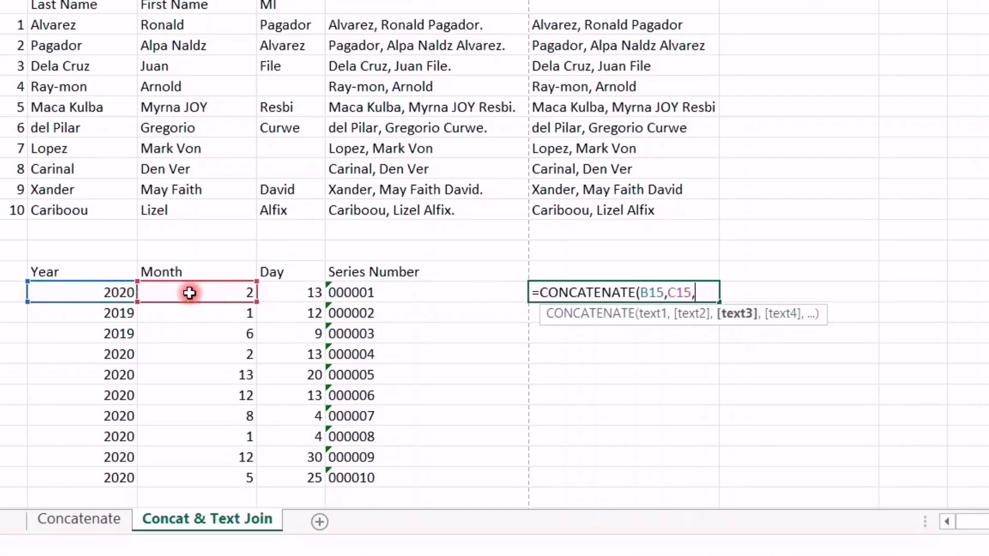
left_click(299, 291)
type(",")
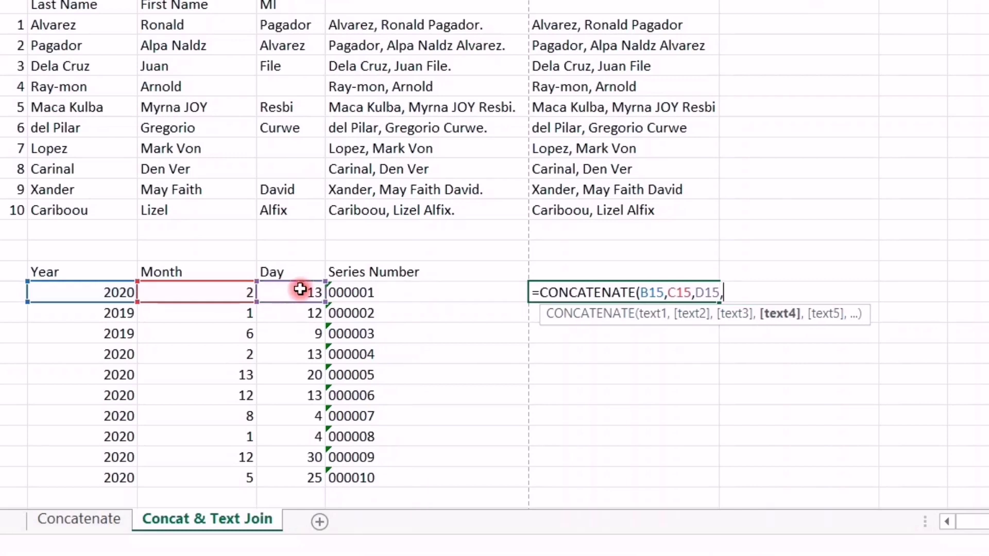
left_click(349, 291)
type(")")
key("Return")
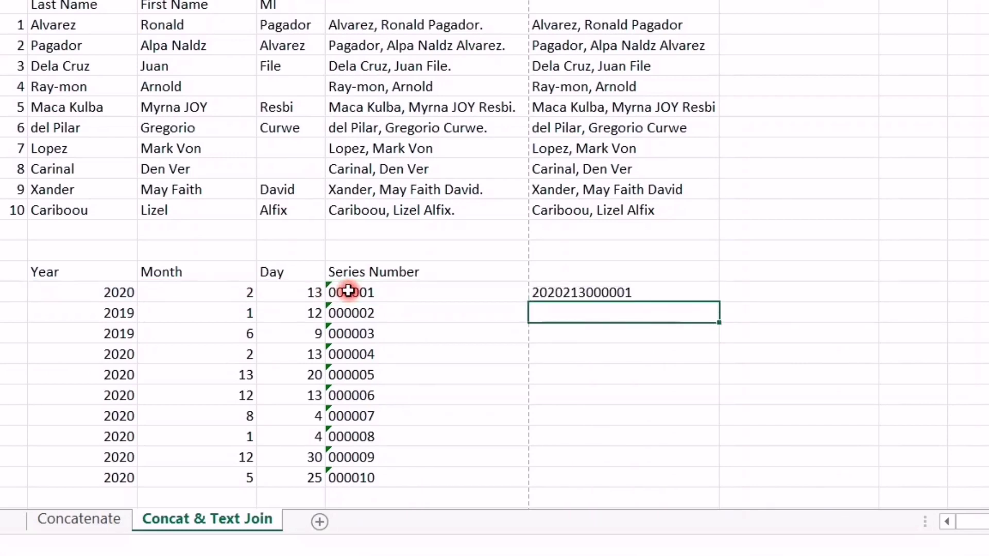
Replace the formula in F15 with =CONCAT(B15:E15) and fill it down to F24
left_click(560, 295)
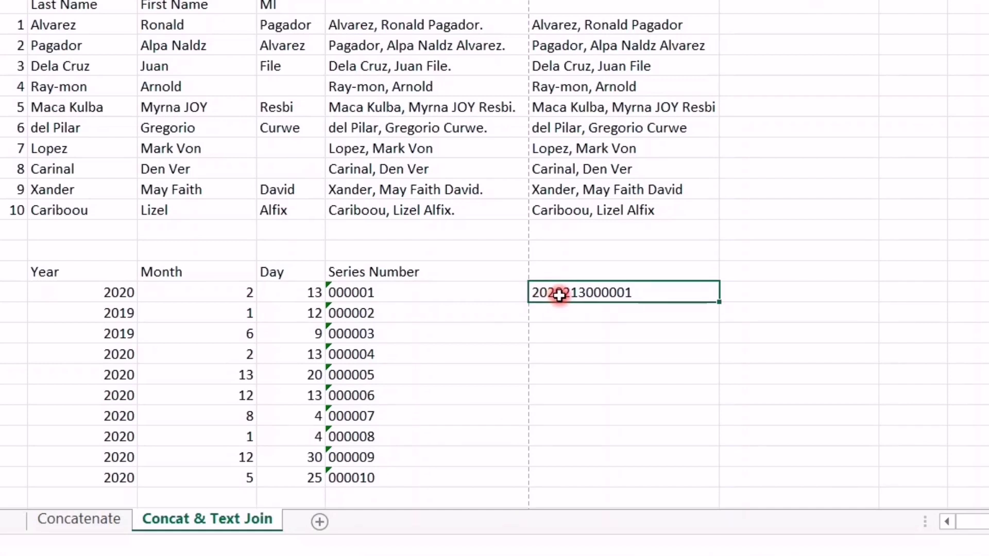
key("Delete")
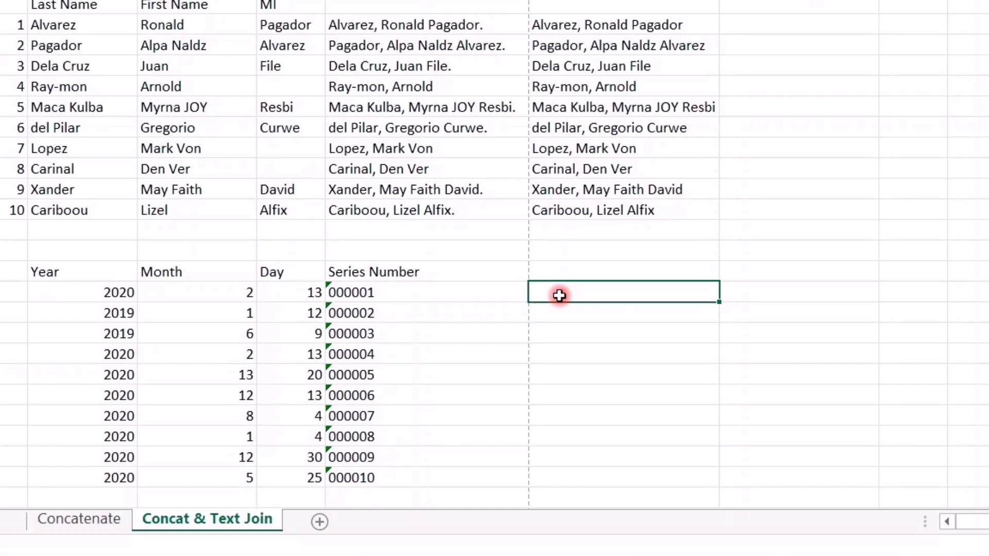
type("=Con")
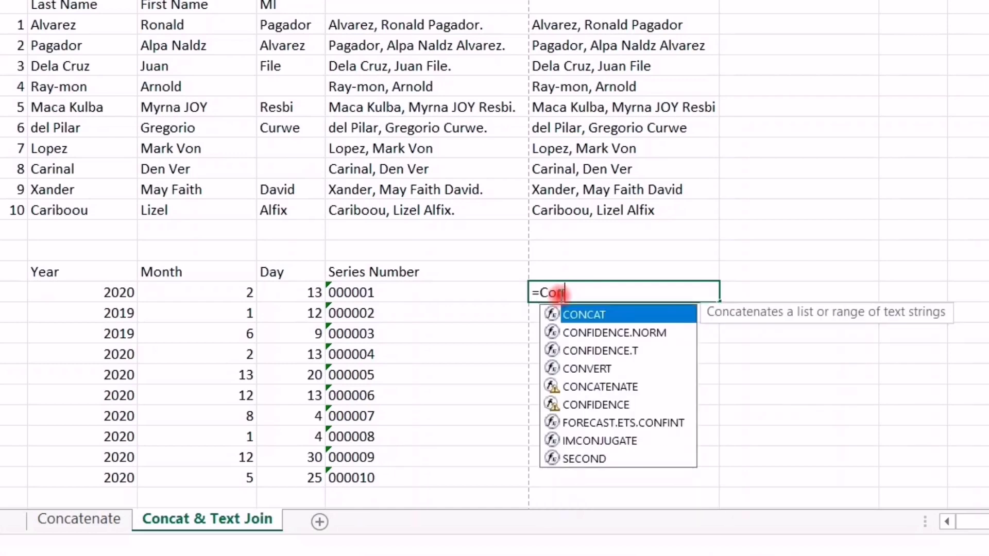
key("Tab")
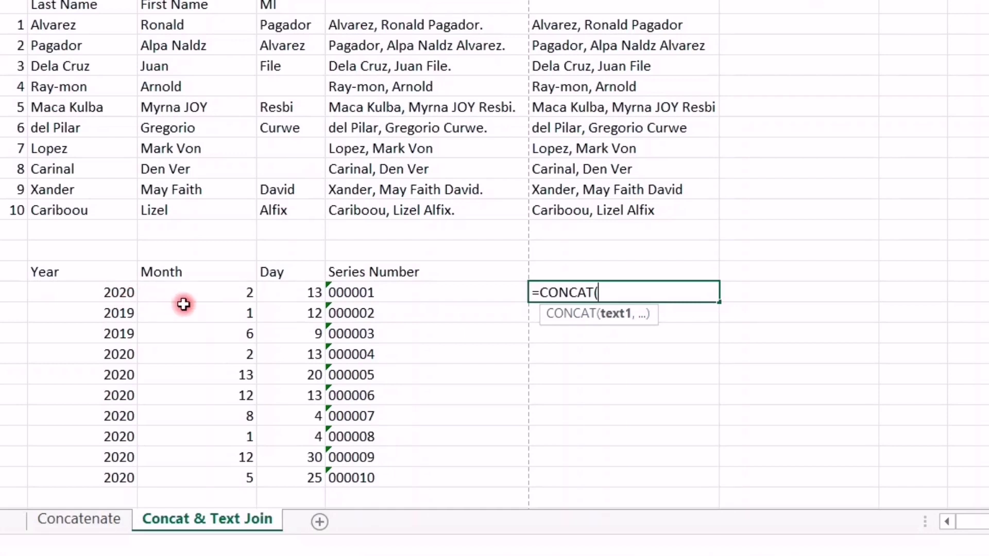
left_click_drag(109, 295, 359, 294)
type(")")
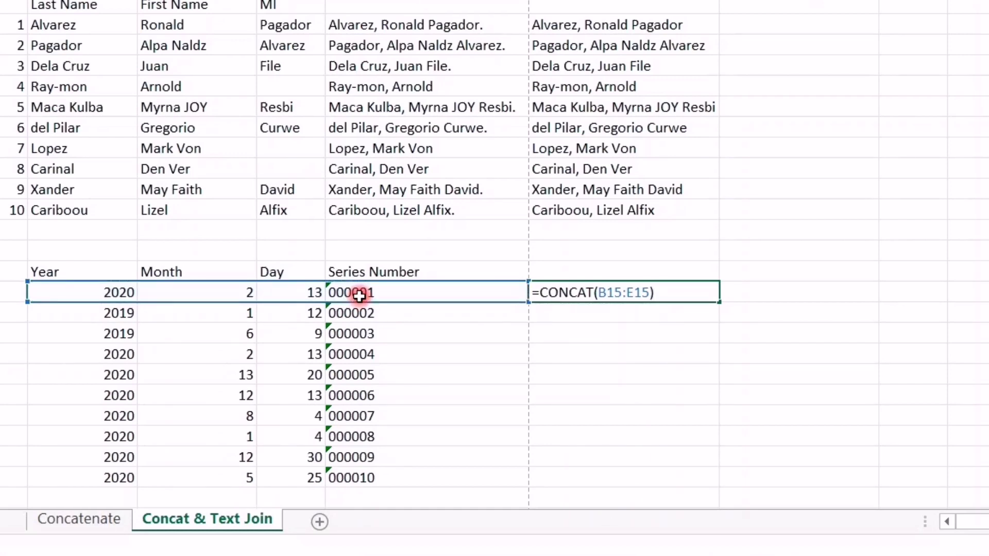
key("Return")
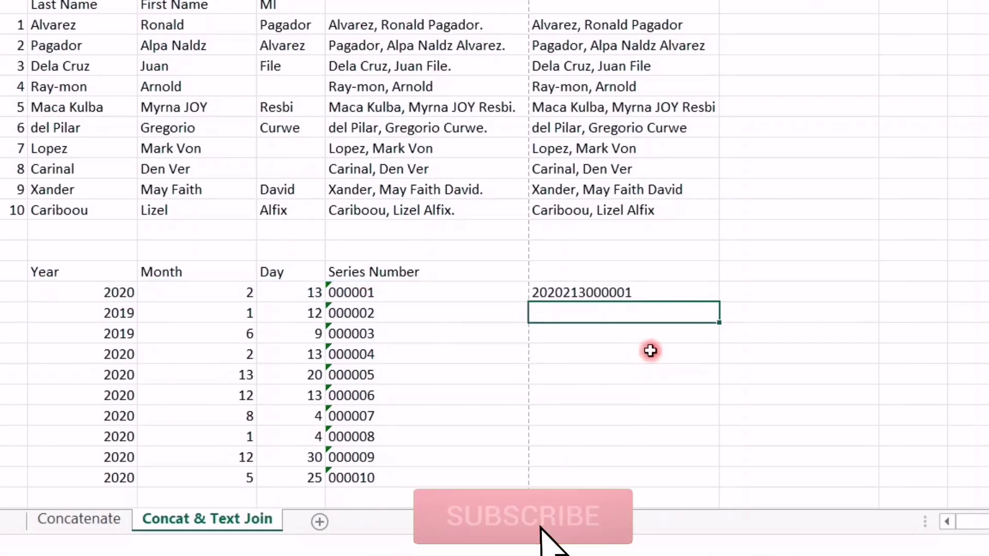
left_click(660, 294)
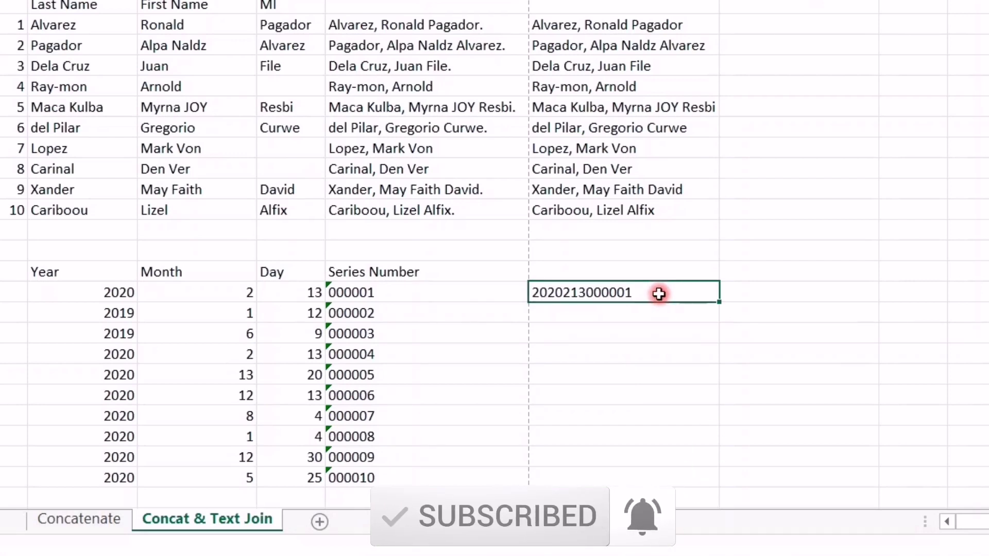
double_click(719, 303)
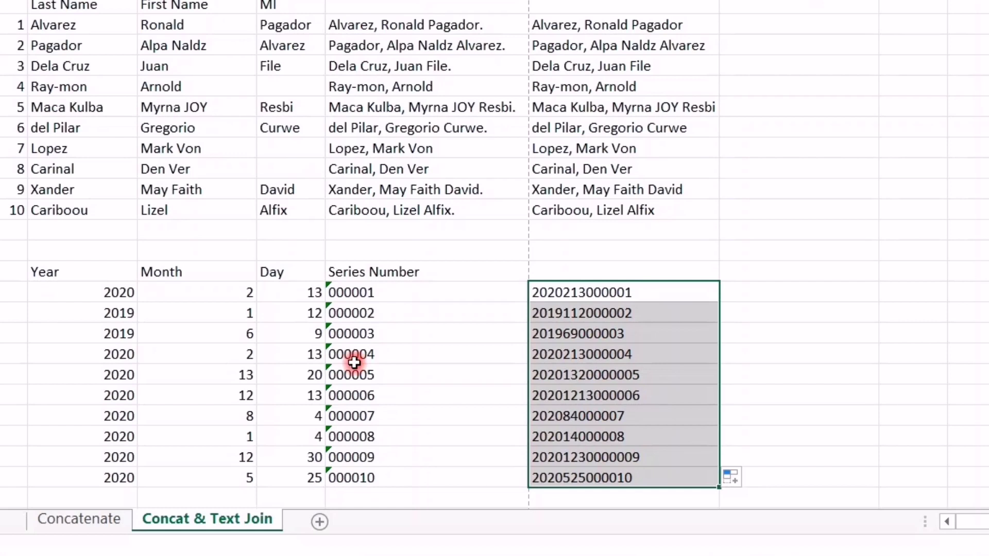
Enter the column headers Concat in F14 and Text Join in G14
left_click(650, 265)
type("Con")
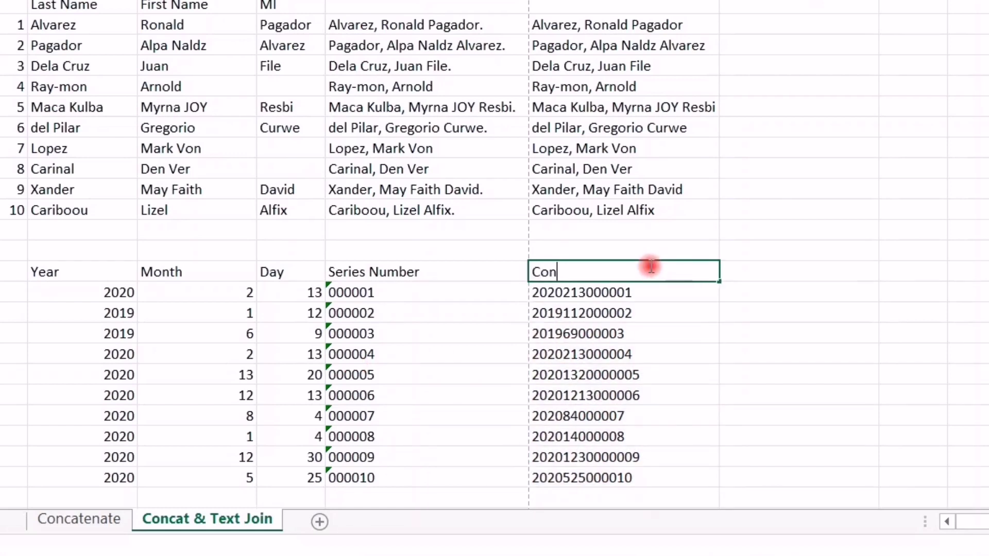
type("cat")
key("Tab")
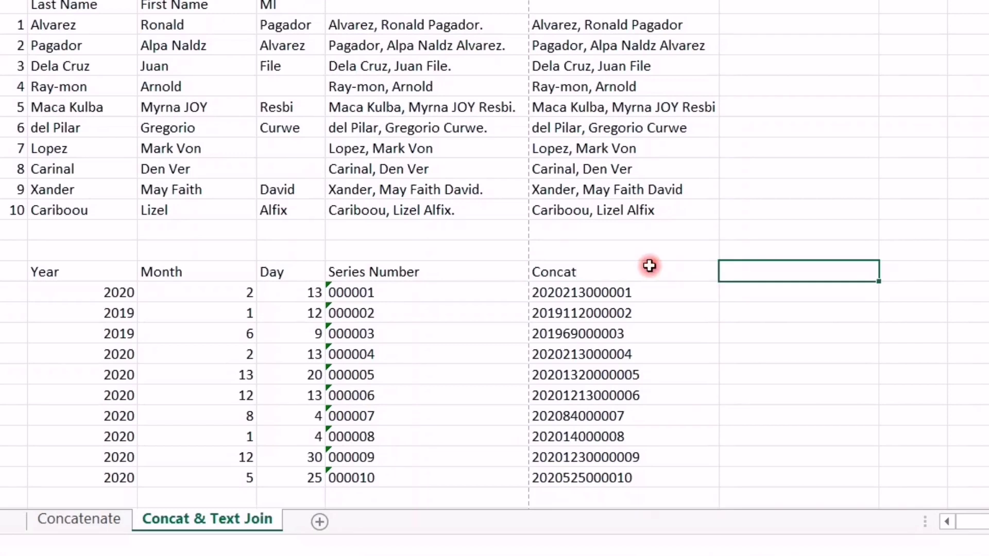
type("Y")
key("BackSpace")
type("TExt Join")
key("Return")
Start a TEXTJOIN formula in G15 with "." as the delimiter and the ignore_empty argument left blank
key("Right")
type("=")
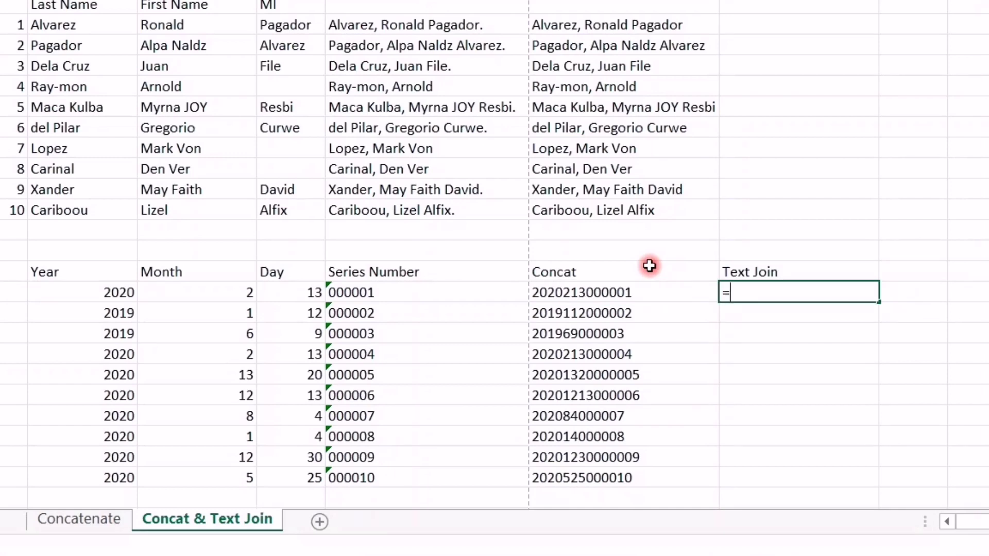
type("Tex")
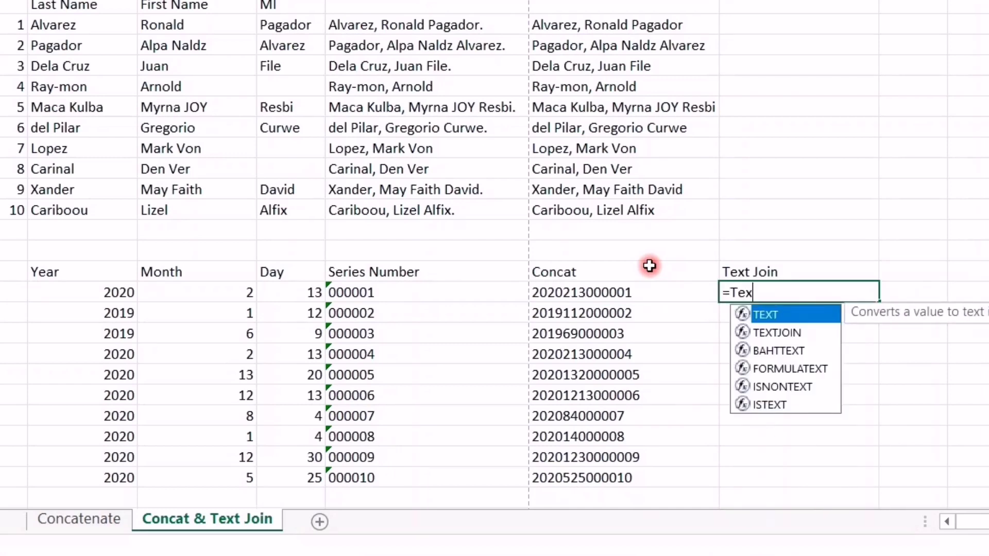
type("t")
key("Down")
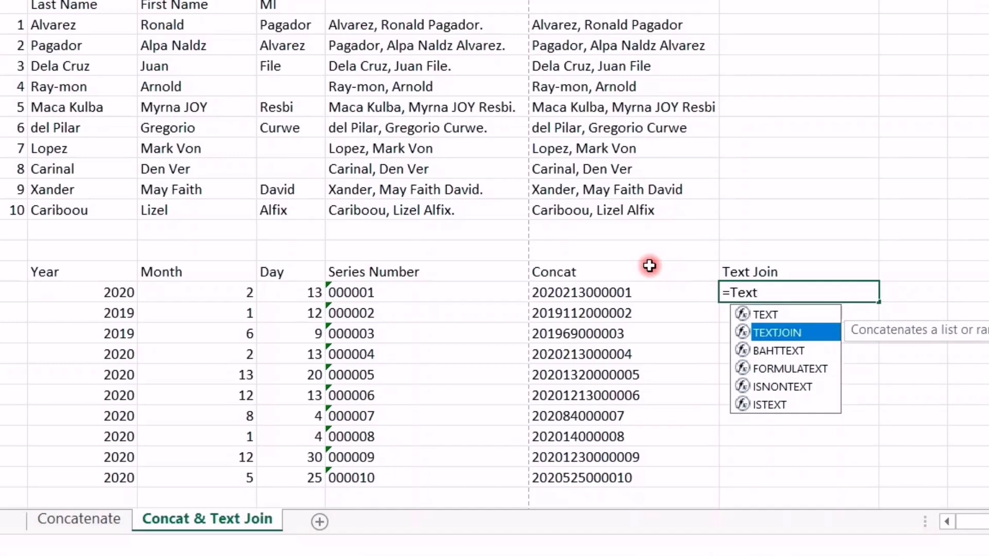
key("Tab")
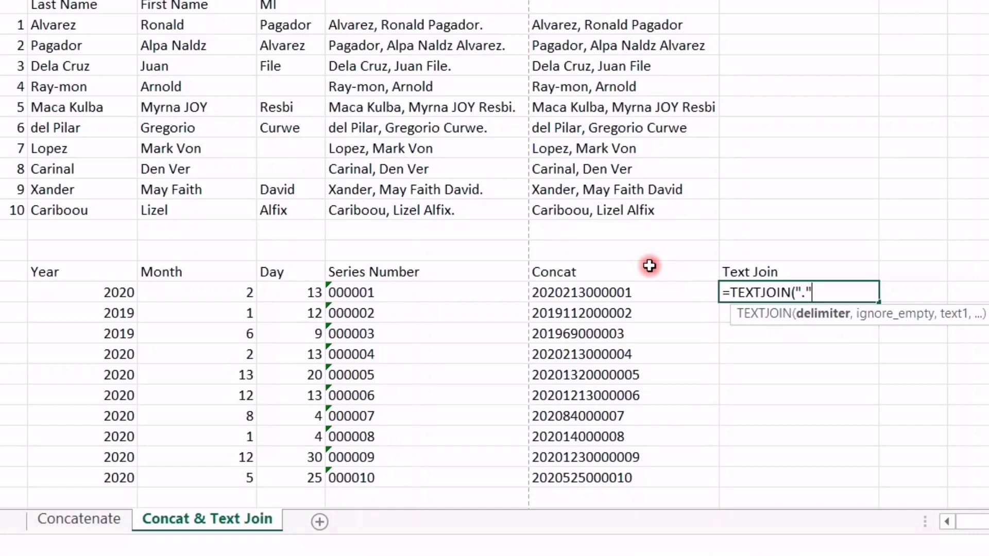
type(",")
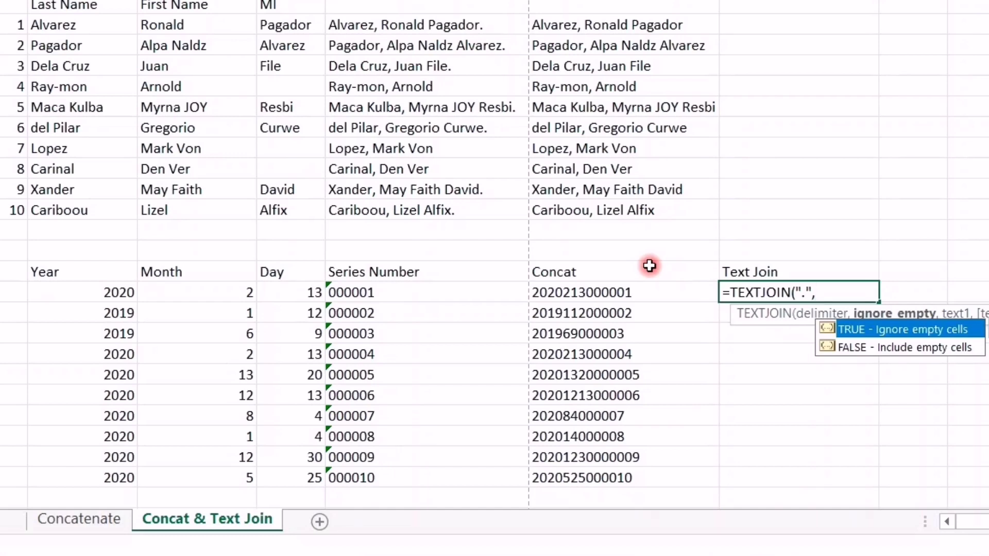
type(",")
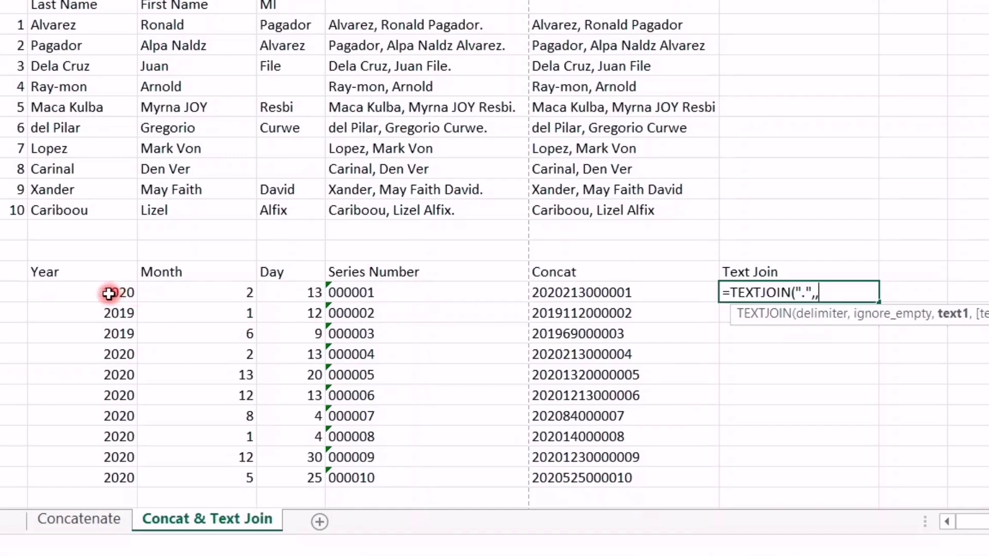
Complete the G15 TEXTJOIN formula with the range B15:E15 and fill it down to G24
left_click_drag(109, 294, 341, 294)
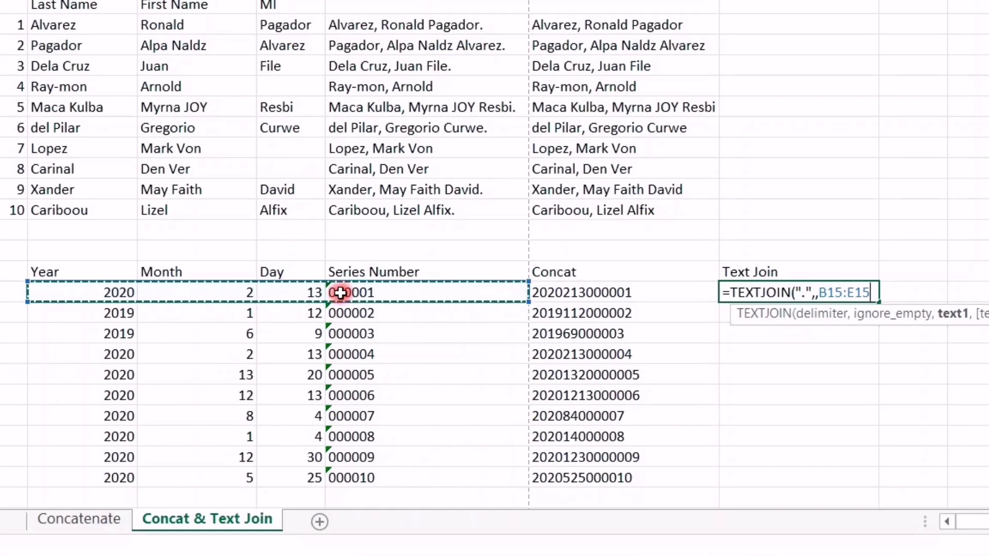
type(")")
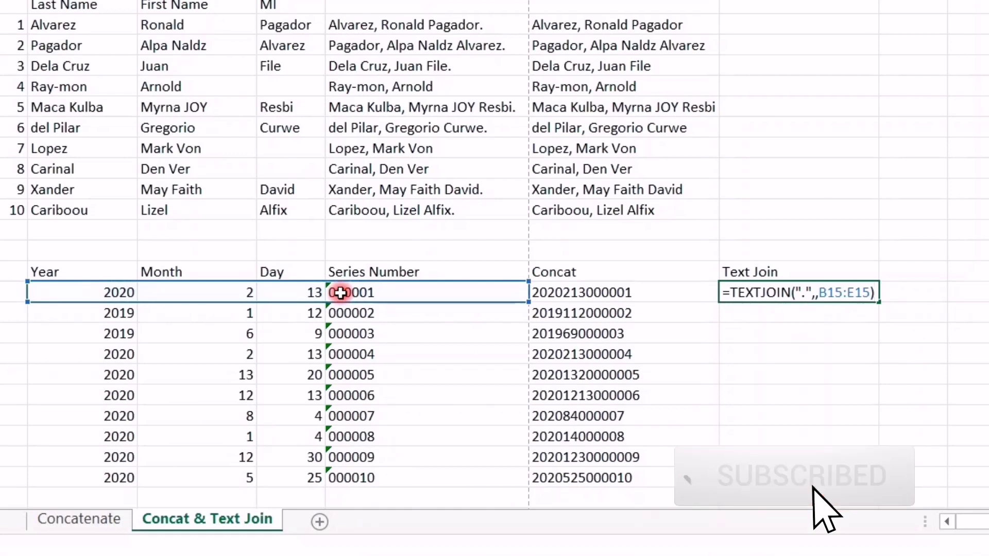
key("Return")
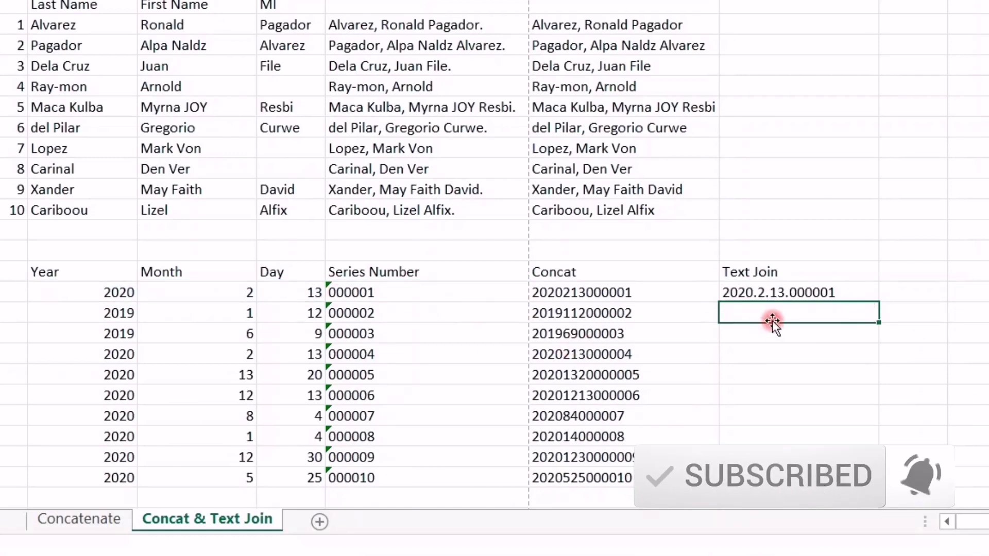
left_click(838, 293)
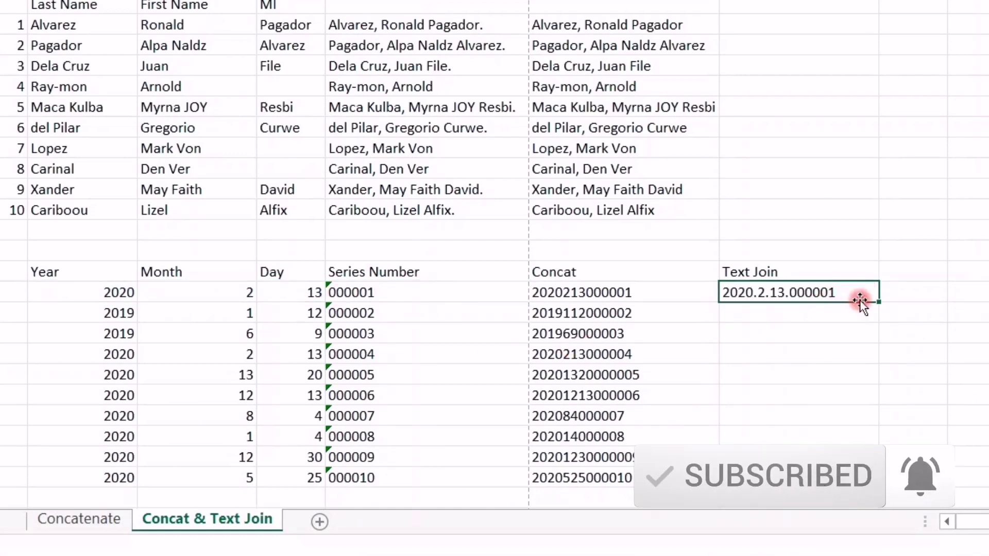
double_click(878, 301)
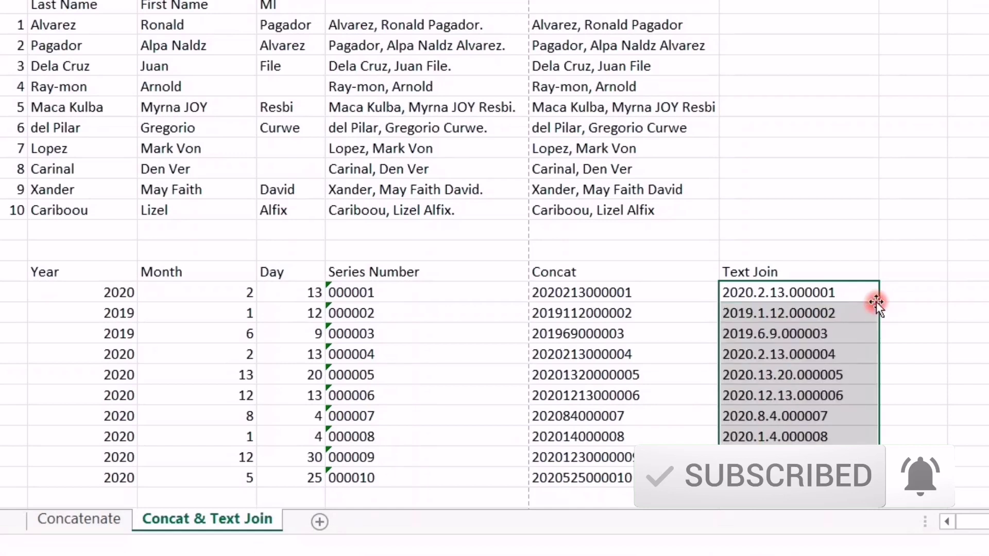
Change the delimiter in the G15 TEXTJOIN formula to "-"
left_click(766, 295)
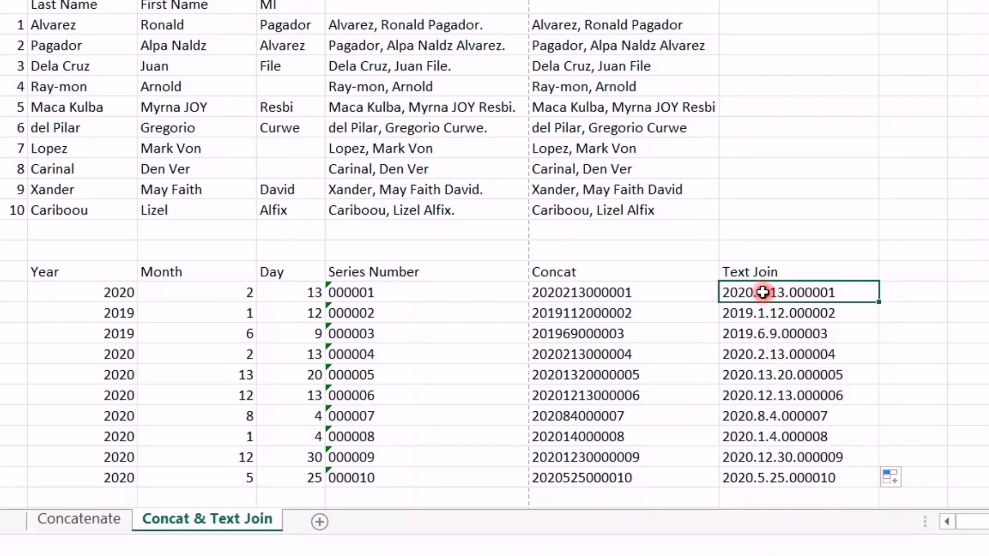
double_click(766, 295)
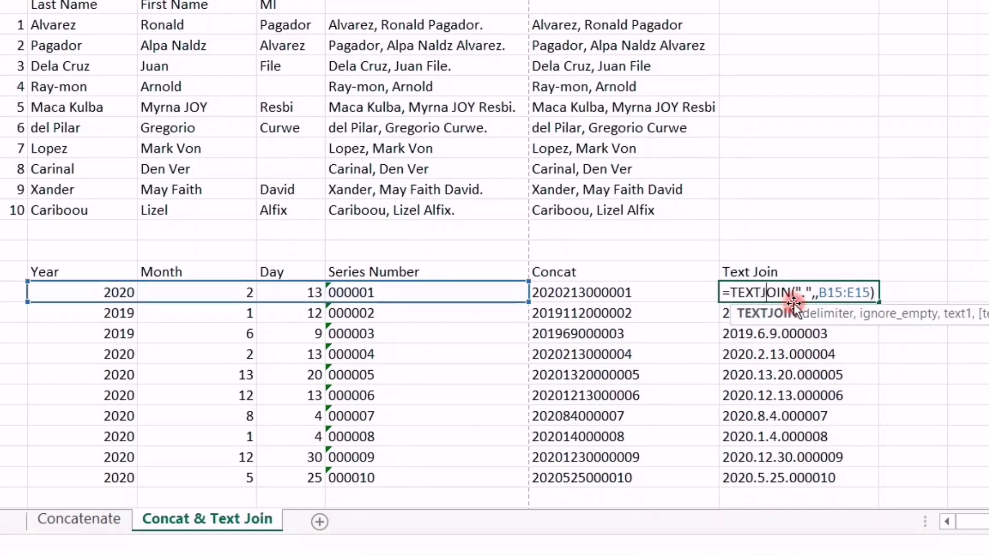
key("Right")
key("Right")
key("Right")
key("BackSpace")
type("-")
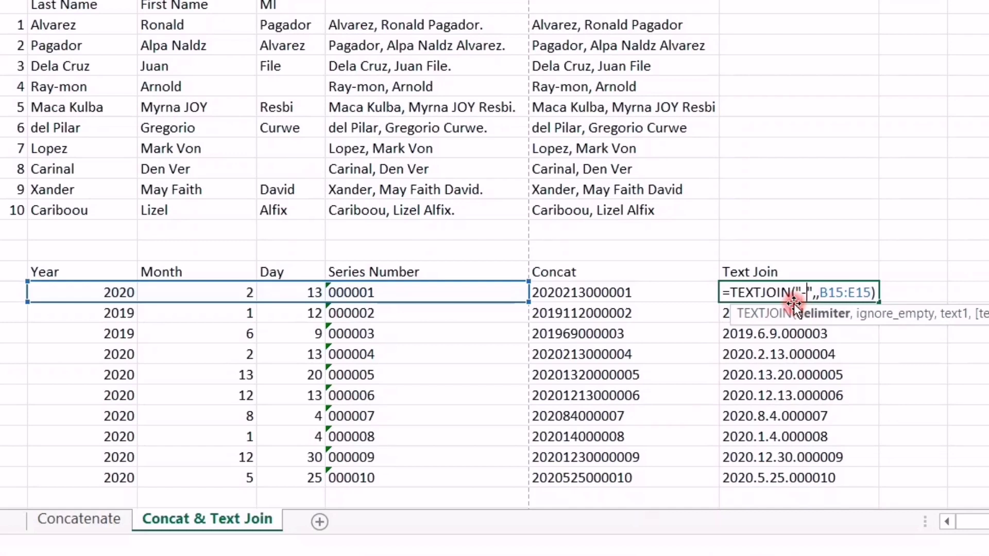
key("Return")
Fill the G15 formula with the hyphen delimiter down through the Text Join column to G24
mouse_move(855, 301)
left_mouse_down()
mouse_move(874, 292)
mouse_move(878, 303)
left_mouse_up()
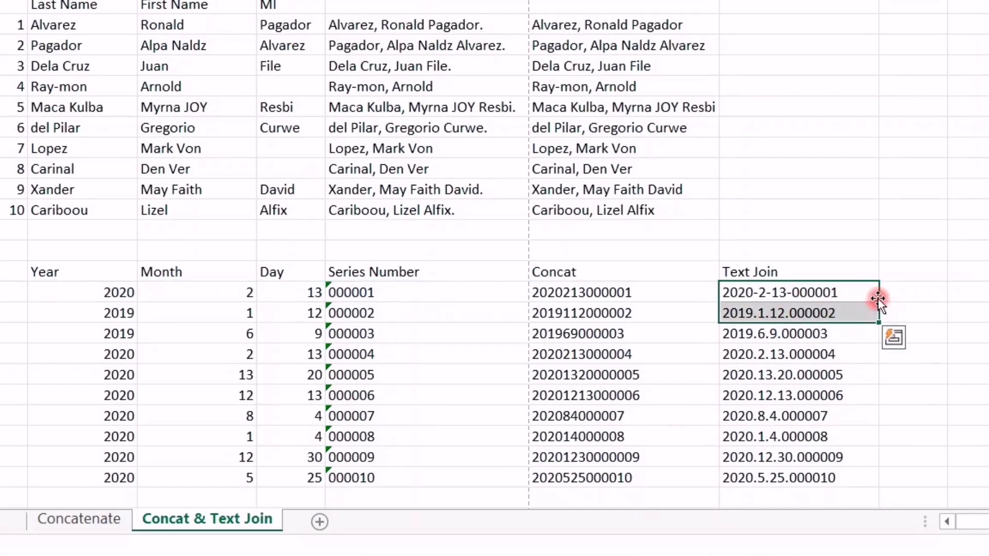
left_click(873, 295)
double_click(880, 301)
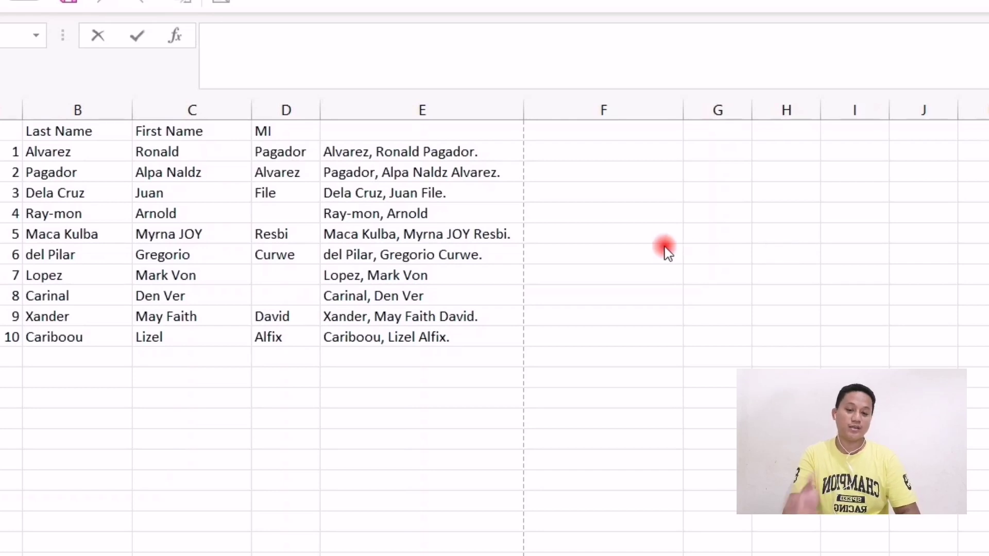
Enter =UPPER(E2) in F2 to capitalize the combined name and fill the formula down to F11
left_click(576, 162)
left_click(554, 155)
left_click(491, 153)
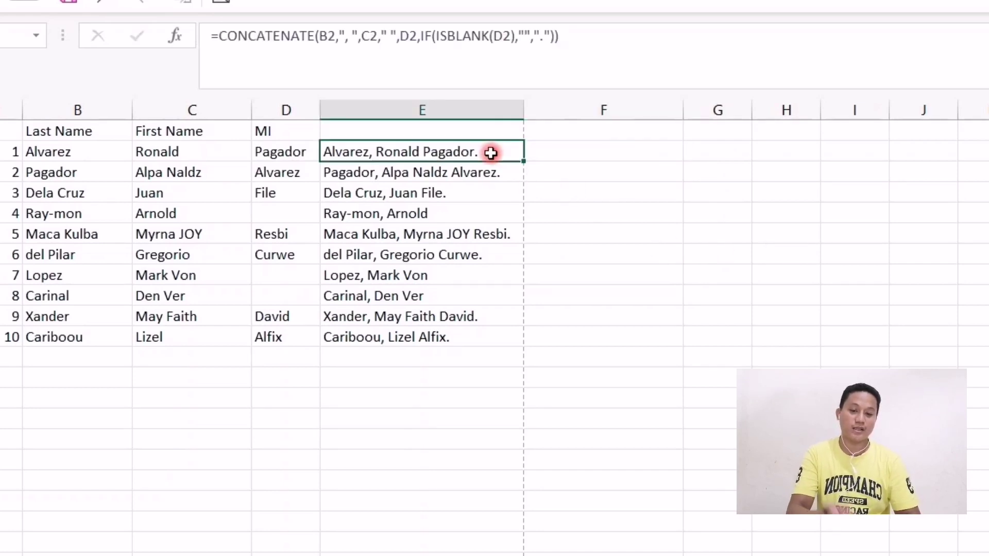
left_click(571, 154)
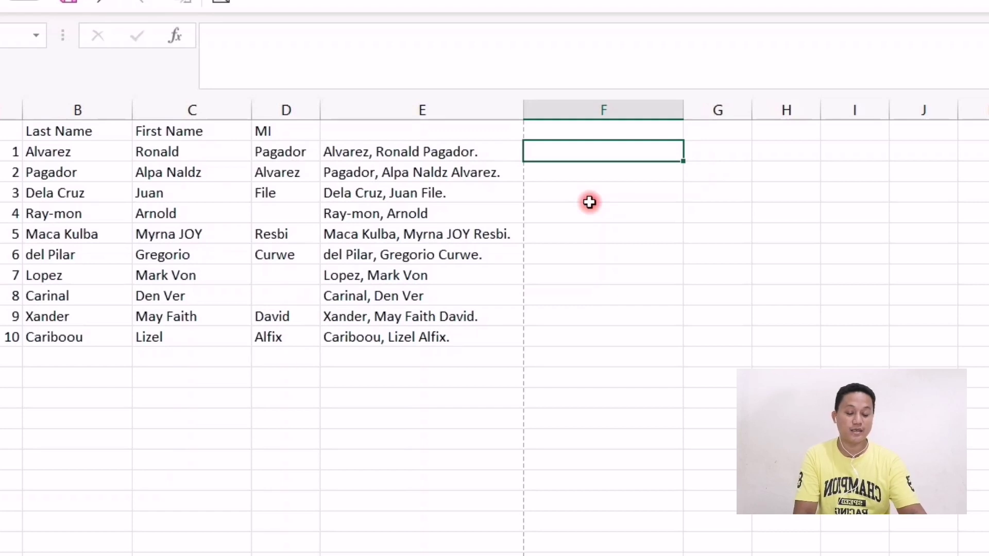
type("=")
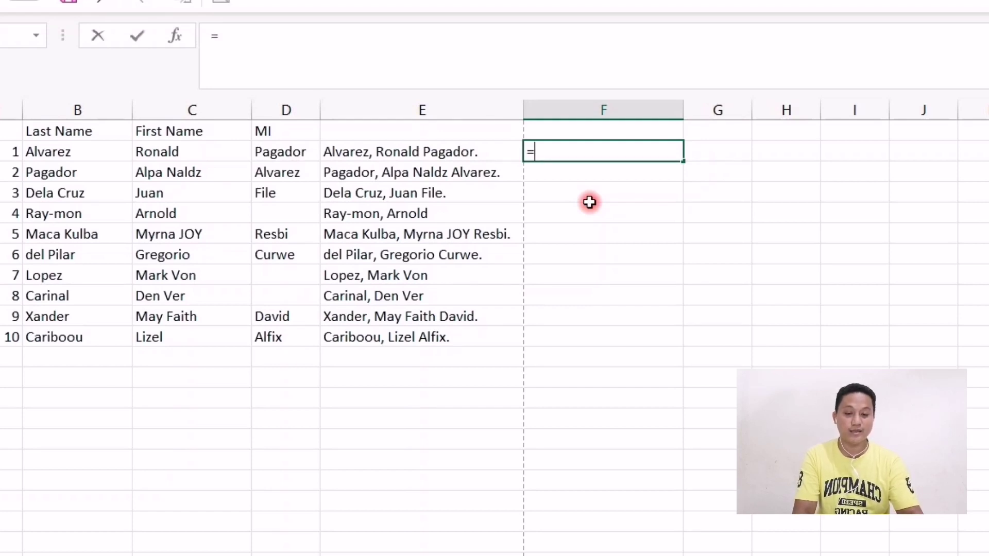
type("Upp")
key("Tab")
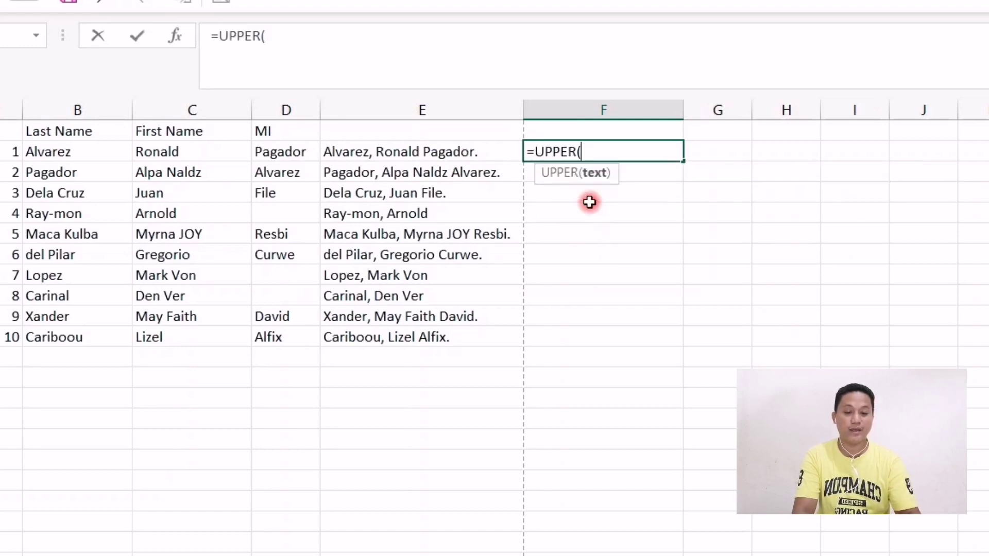
left_click(409, 152)
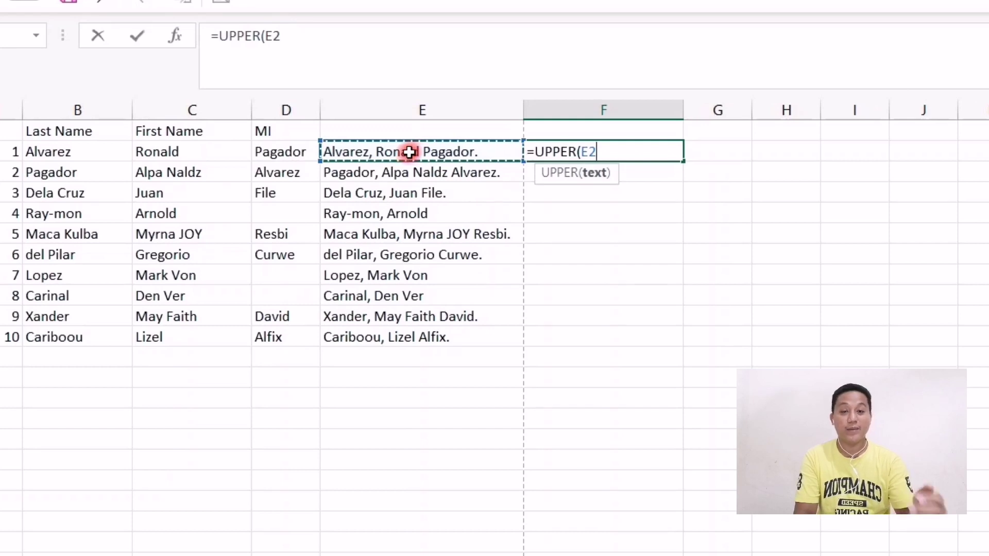
type(")")
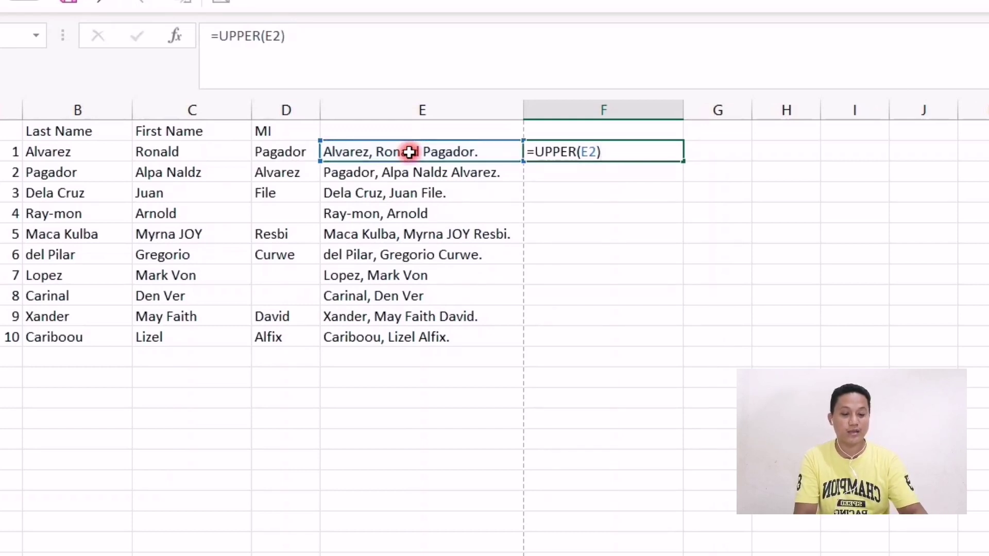
key("Return")
left_click(647, 145)
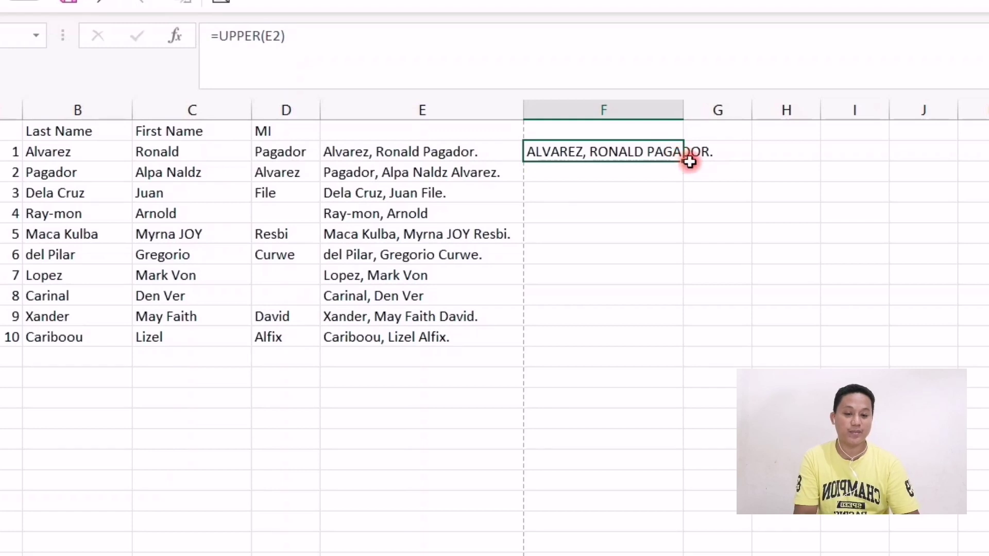
left_click_drag(683, 163, 673, 349)
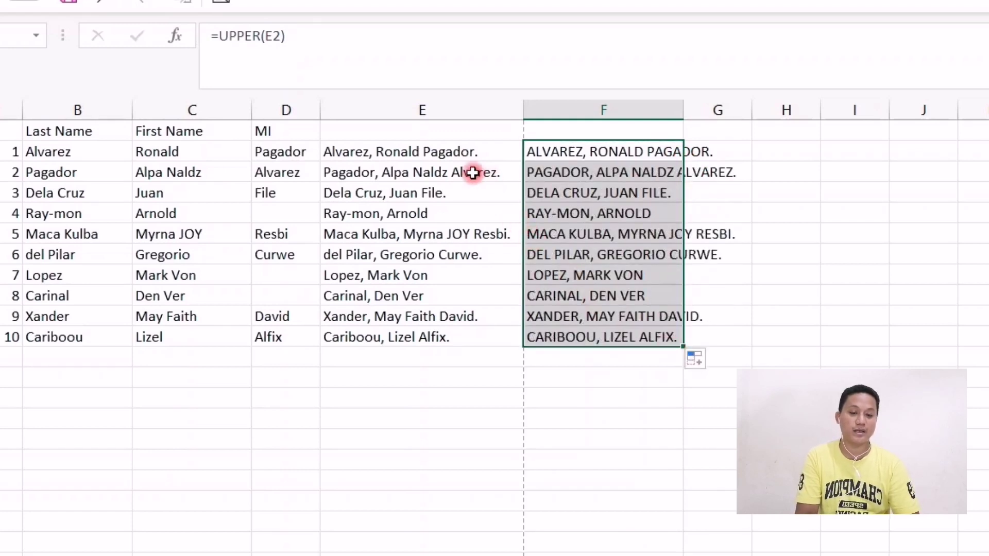
Replace D2 with LEFT(D2,1) as the middle-name argument of the E2 CONCATENATE formula, and fill it down to E11
left_click(463, 154)
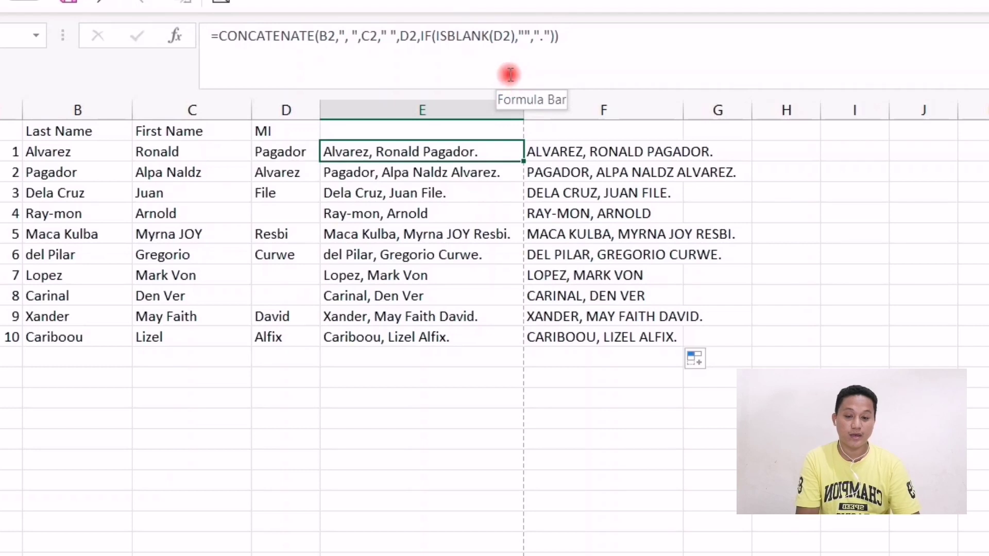
left_click(400, 36)
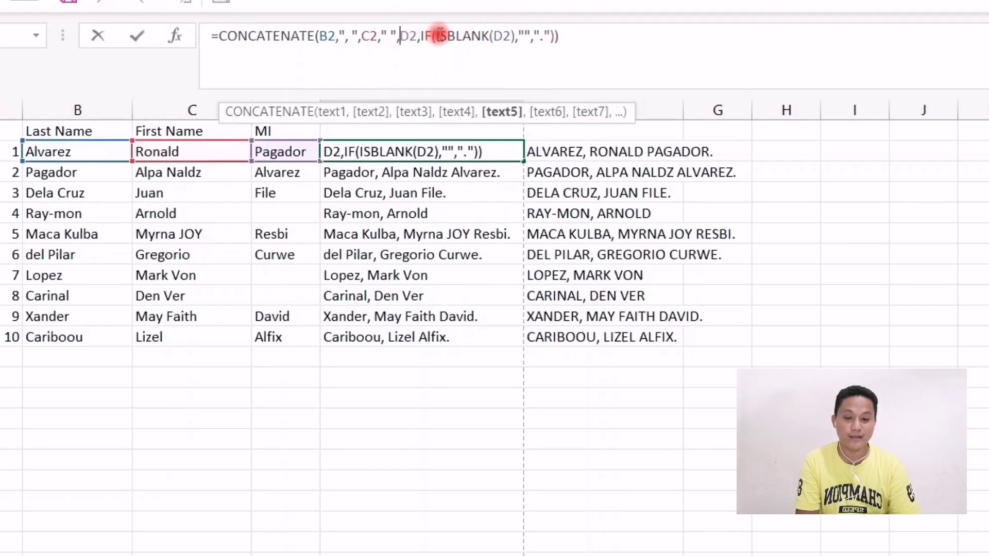
type("Left")
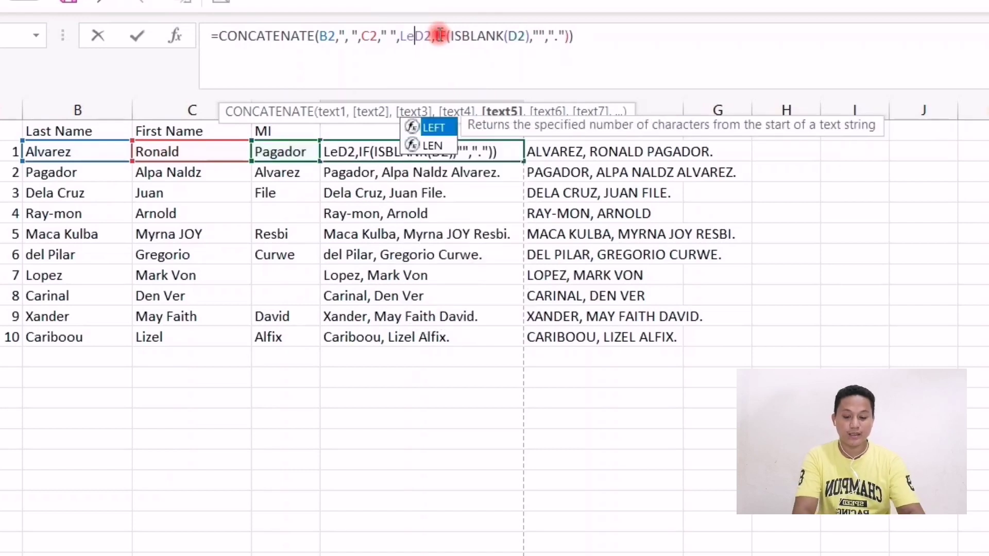
type("(D2")
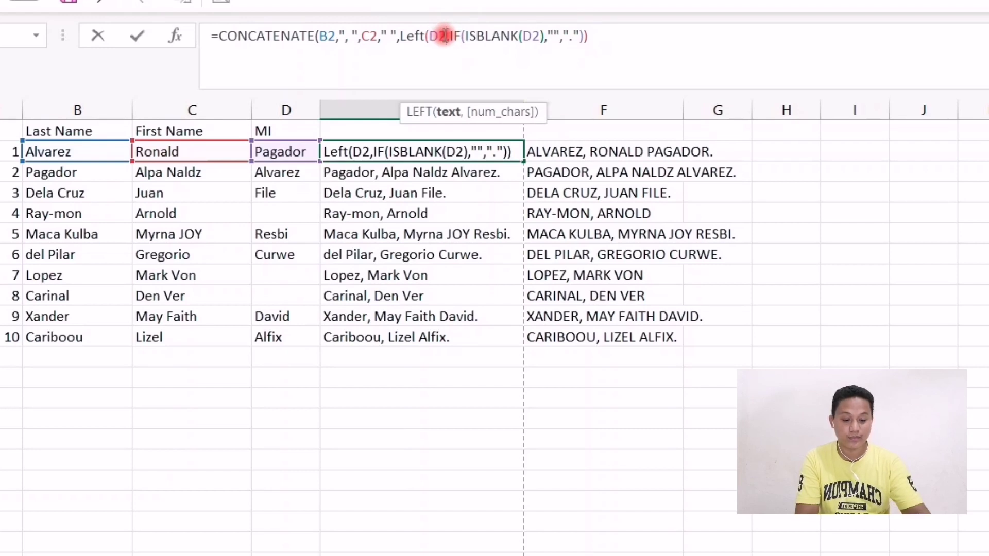
type(",1")
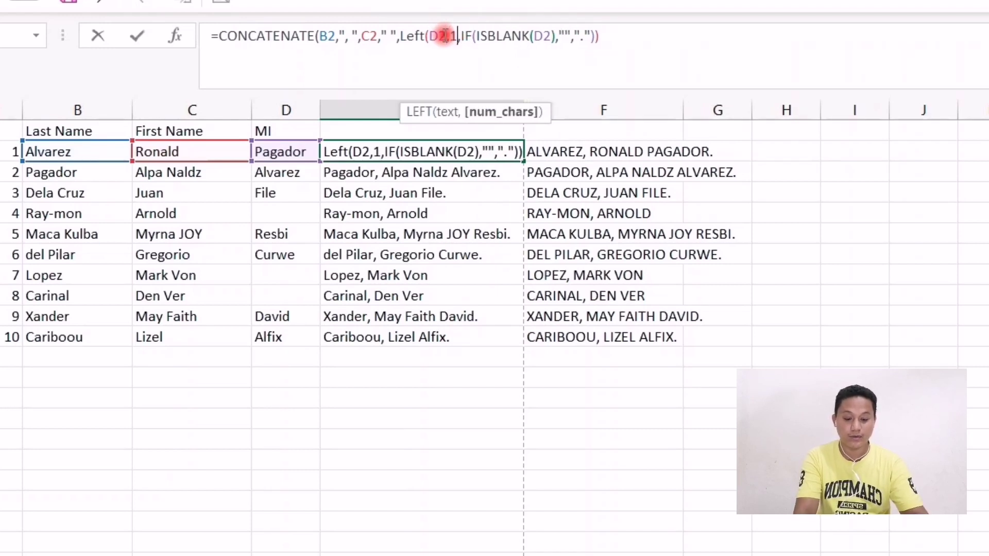
type(")")
key("Return")
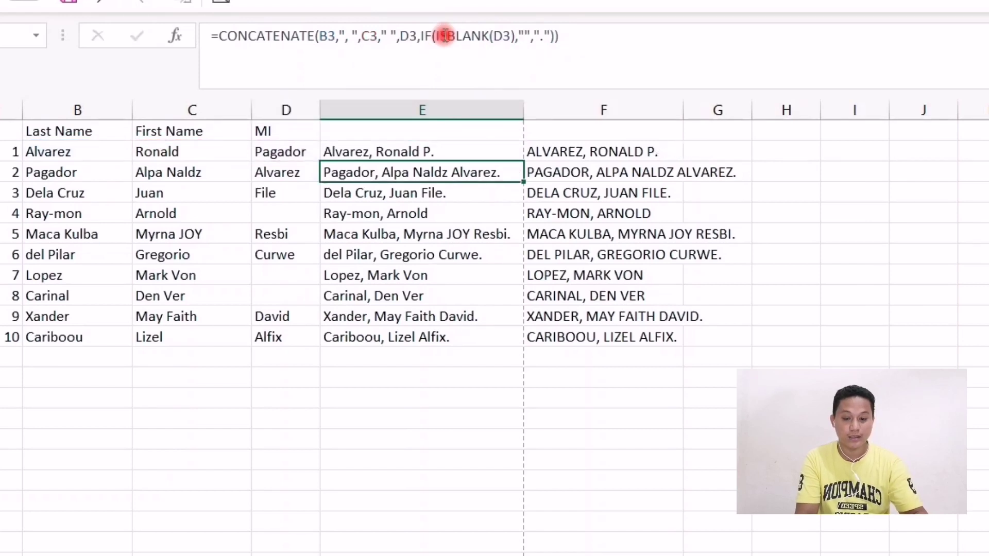
left_click(502, 151)
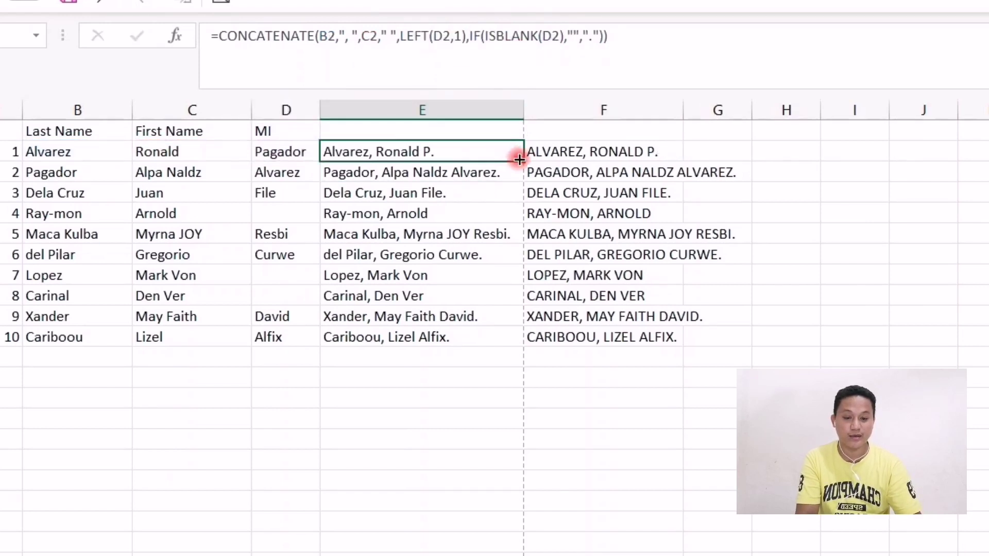
left_click_drag(521, 159, 517, 342)
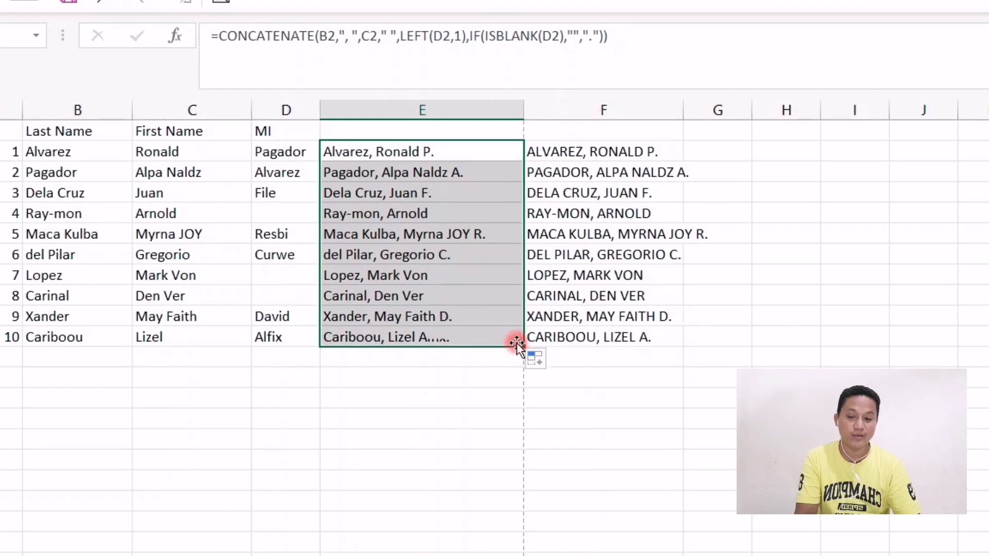
Rename the D1 header to "Middle Name" and widen column D to fit it
left_click(280, 135)
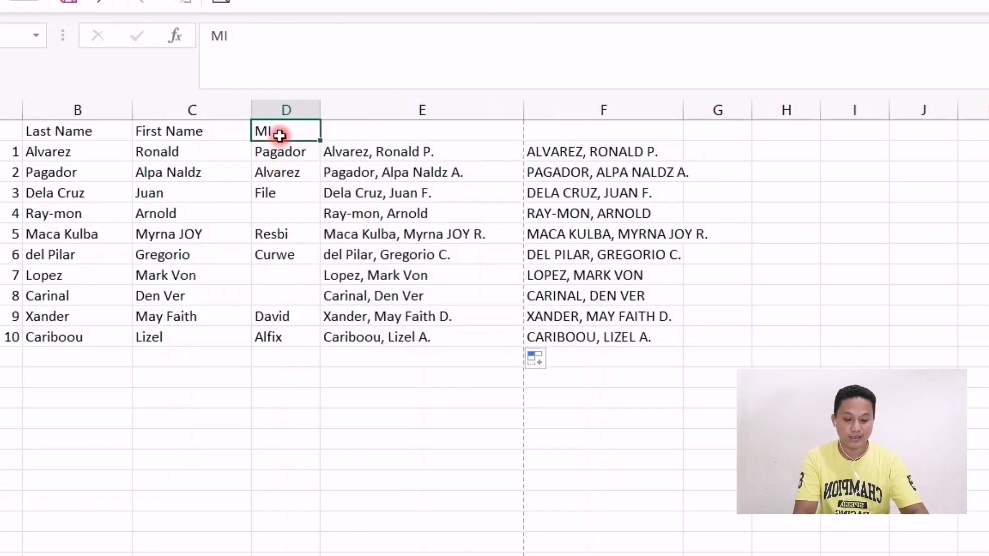
type("Middle ")
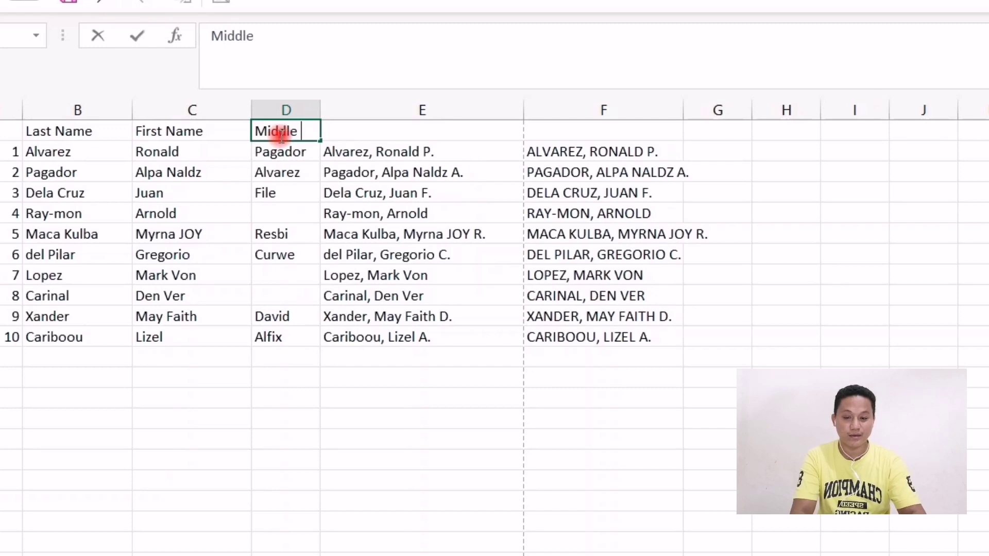
type("Name")
key("Tab")
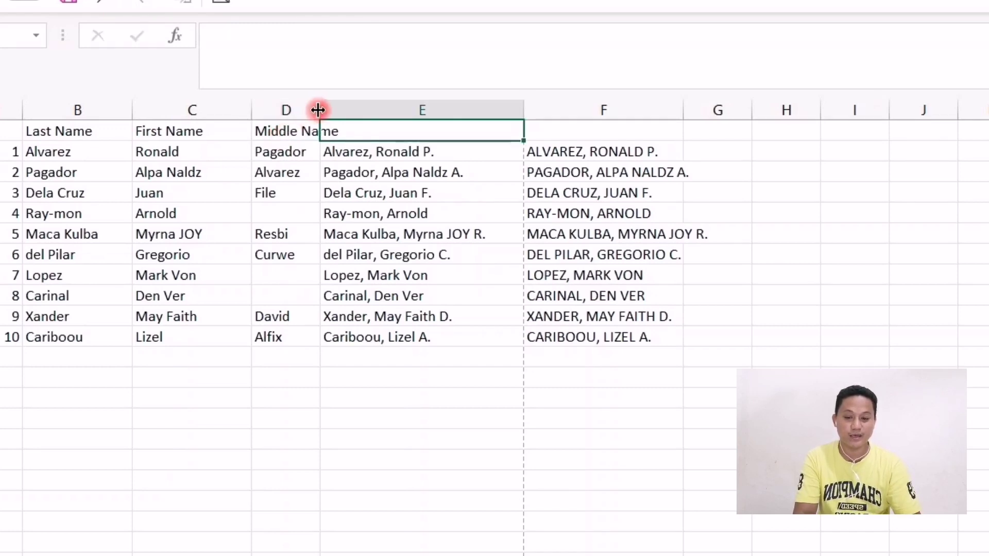
left_click_drag(320, 111, 367, 114)
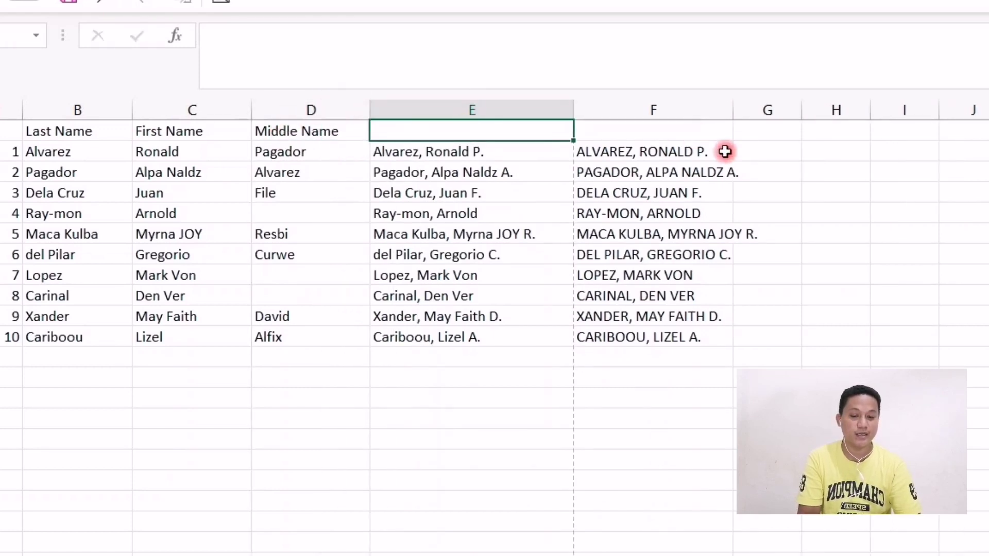
Clear the uppercase name formulas from F2:F11
left_click(737, 131)
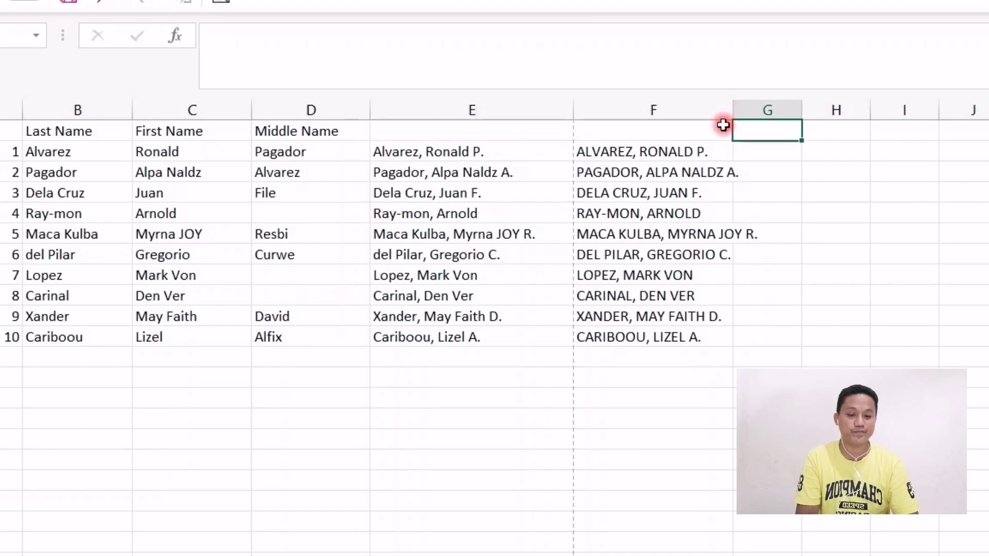
left_click_drag(663, 156, 667, 349)
key("BackSpace")
key("Return")
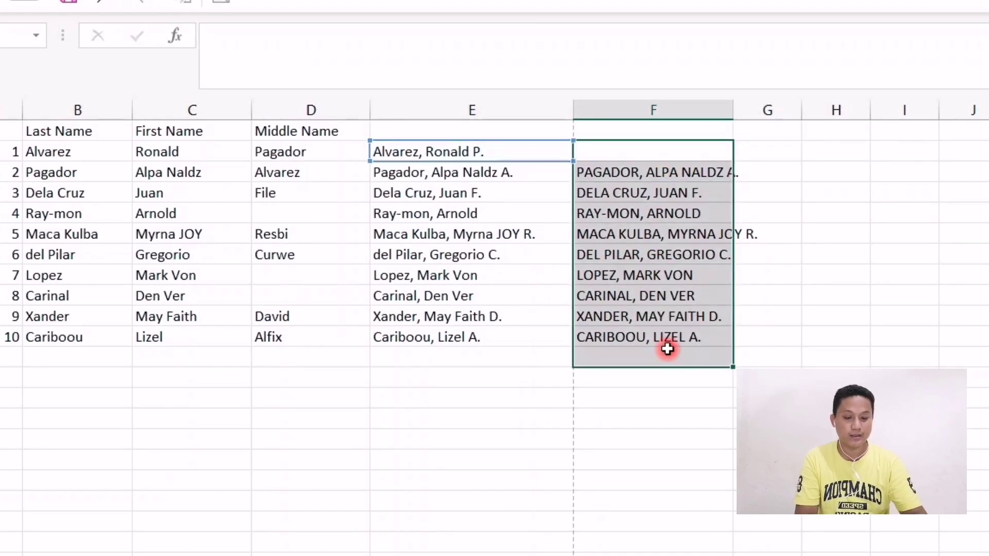
left_click(640, 176)
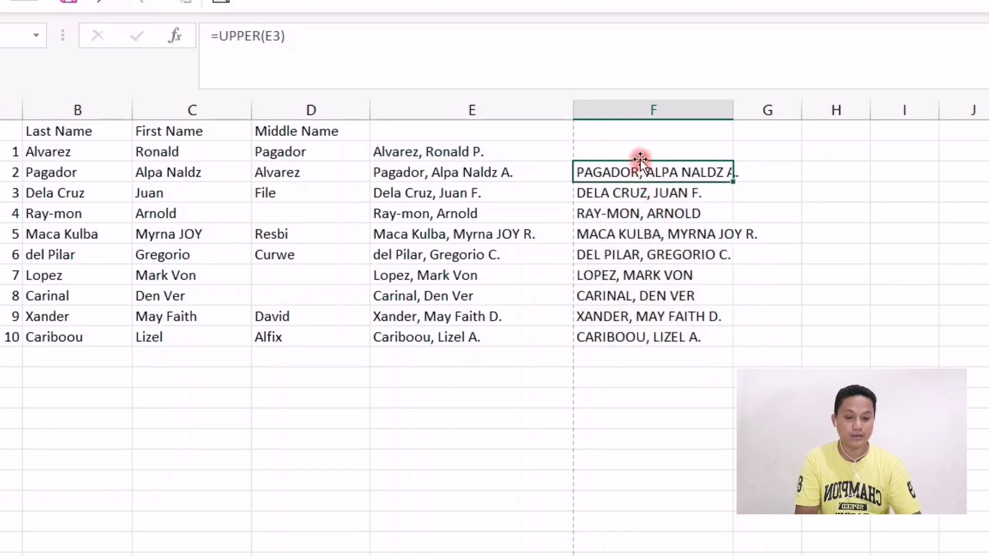
left_click_drag(638, 150, 660, 335)
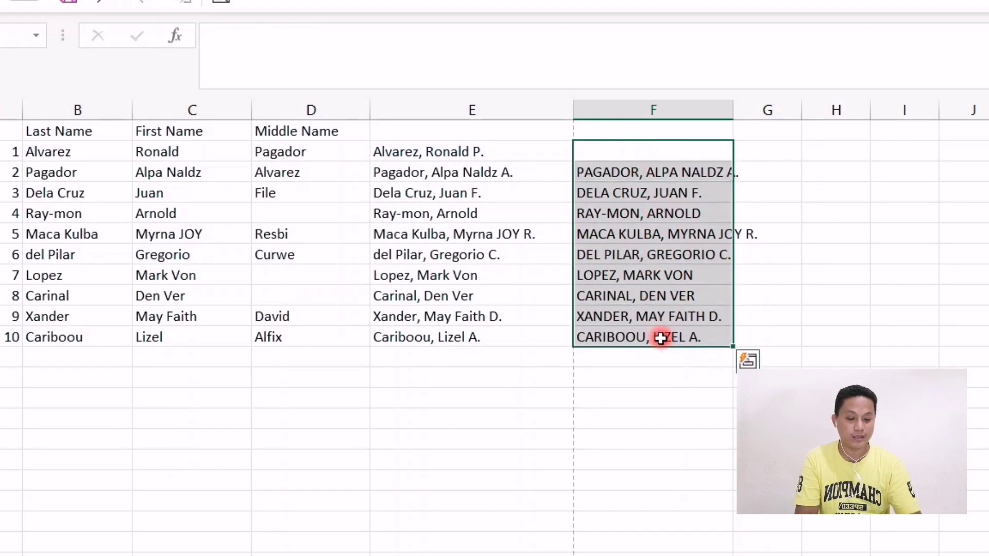
key("Delete")
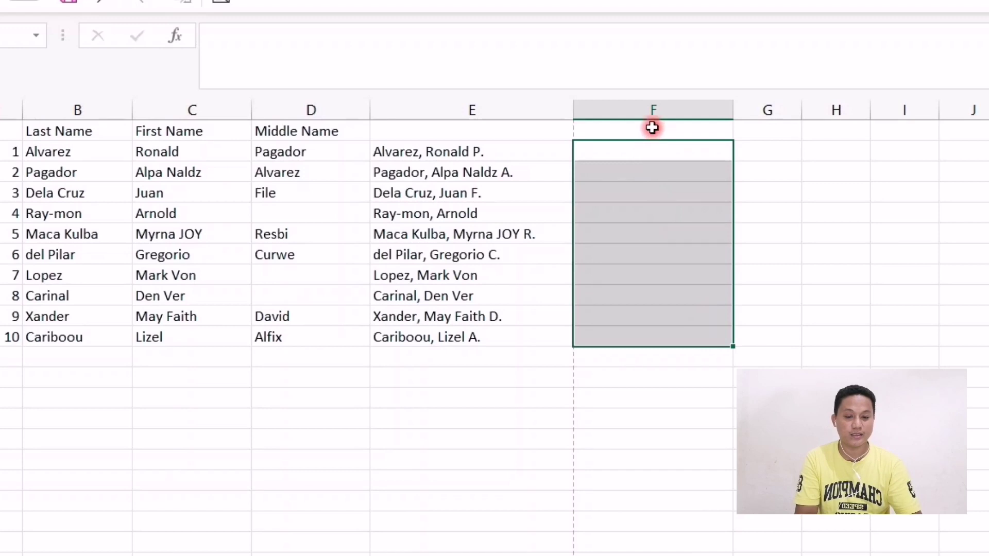
Enter the header "CAPITAL LETTER" in F1
left_click(652, 128)
type("Capt")
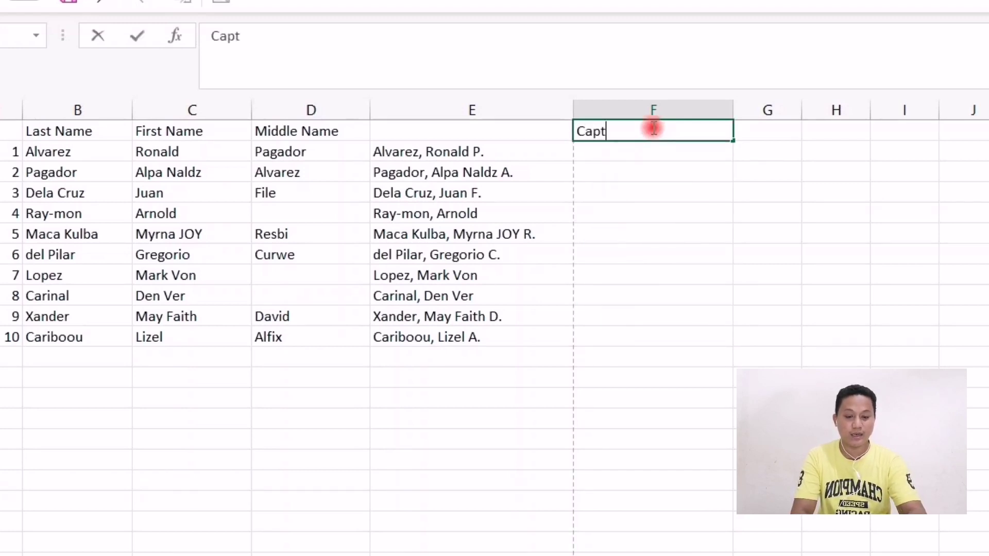
type("a")
key("BackSpace")
key("BackSpace")
key("BackSpace")
key("BackSpace")
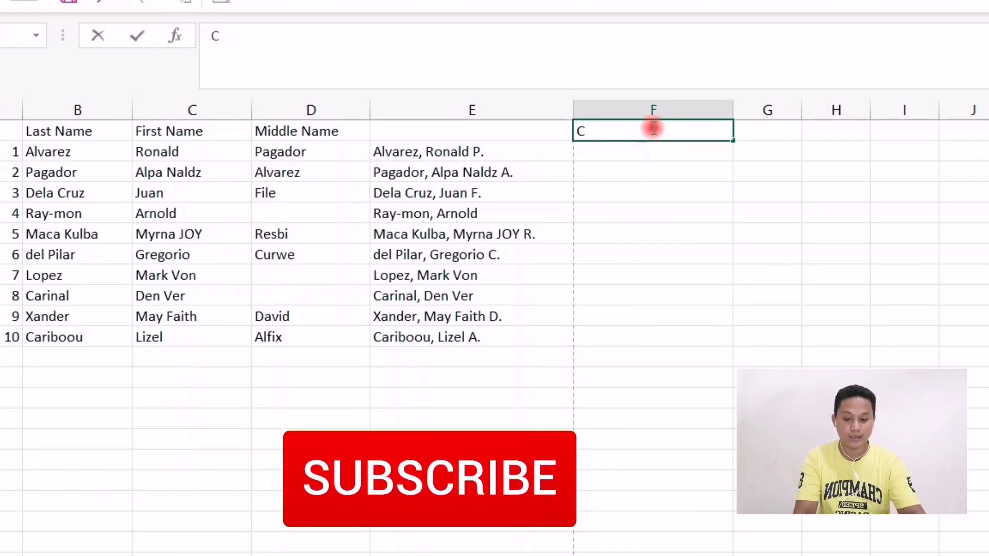
type("APITAL")
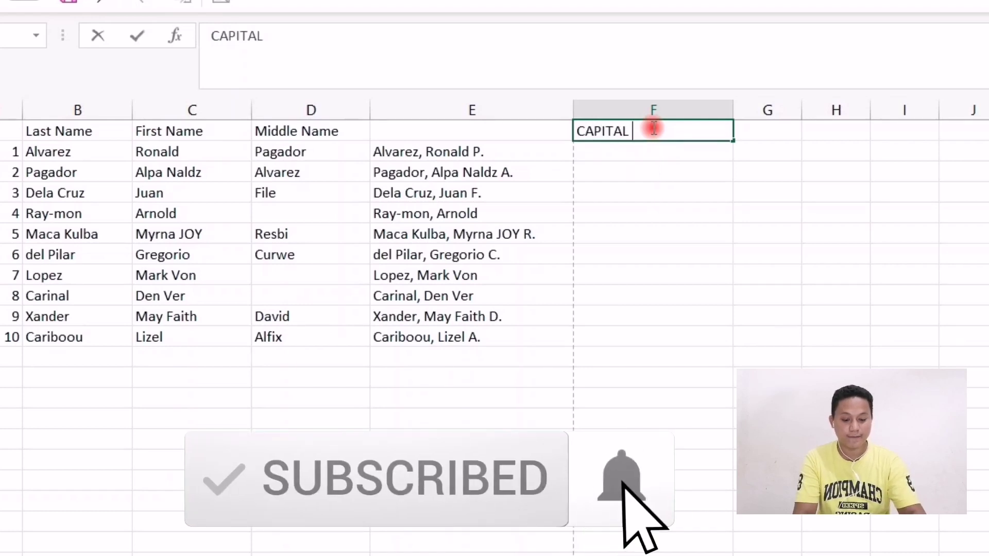
type(" LETTER")
key("Return")
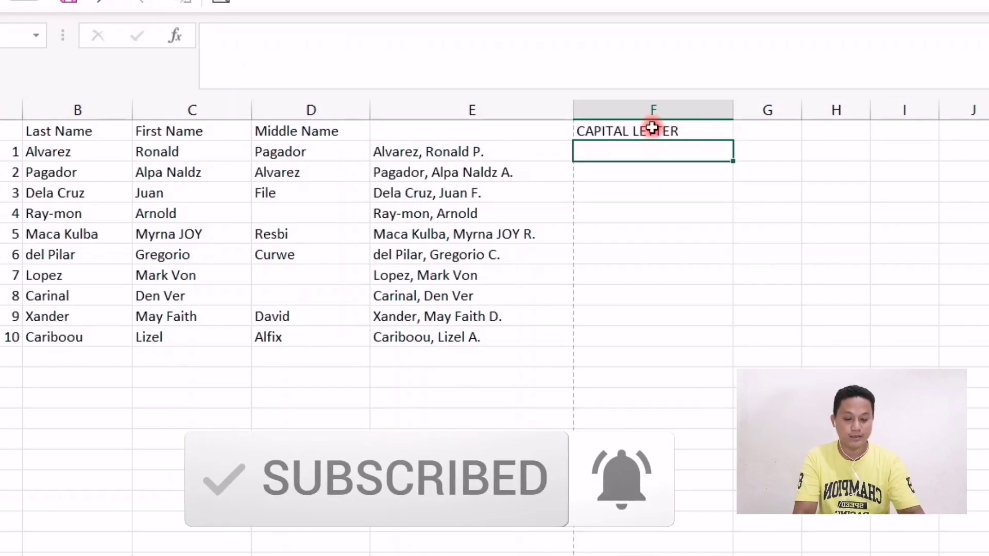
Enter =UPPER(E2) in F2 under the CAPITAL LETTER header and fill it down to F5
type("=U")
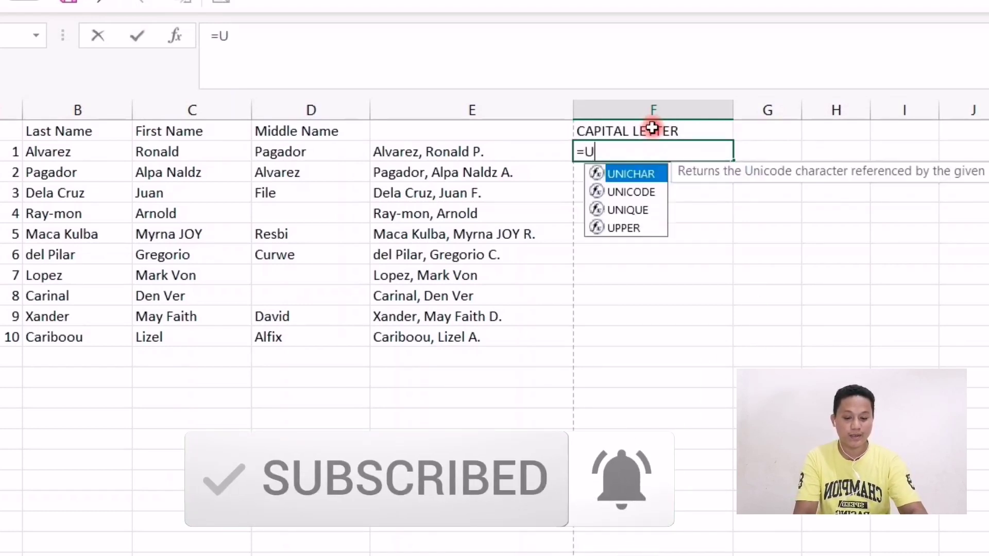
type("PPER(")
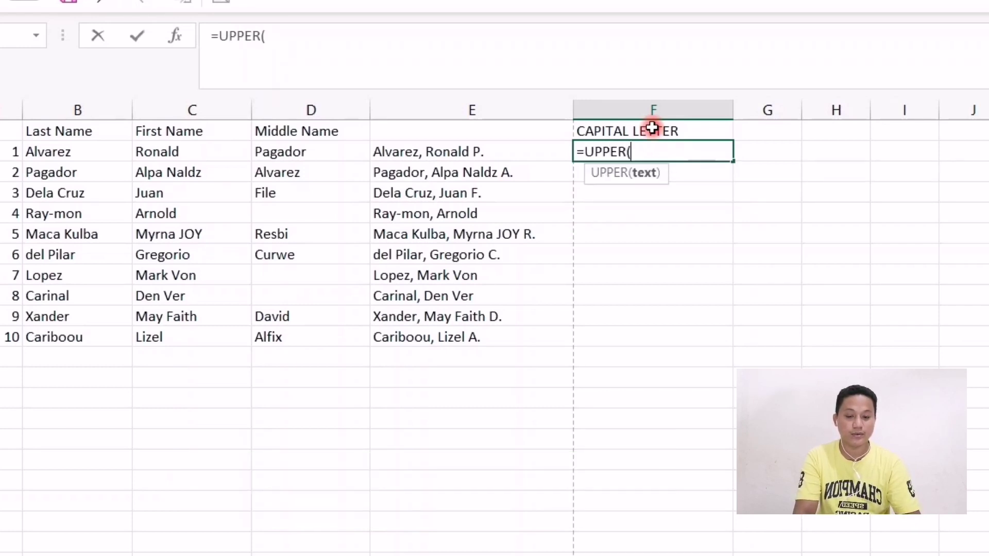
left_click(460, 149)
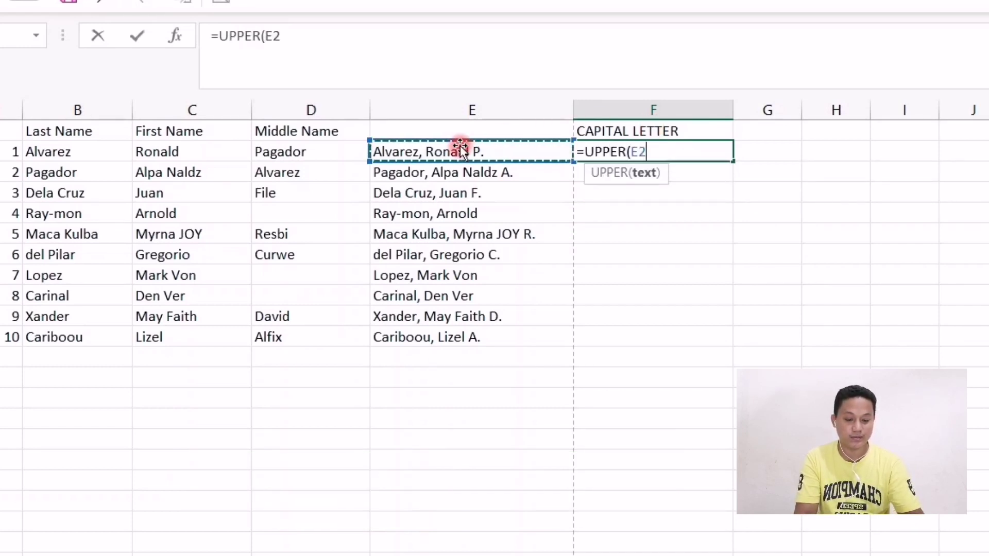
type(")")
key("Return")
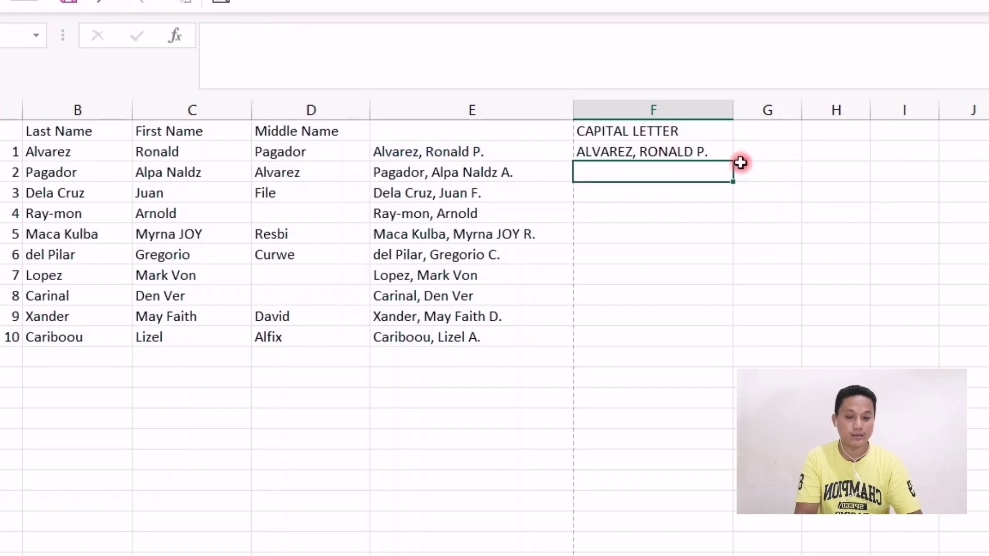
left_click(712, 151)
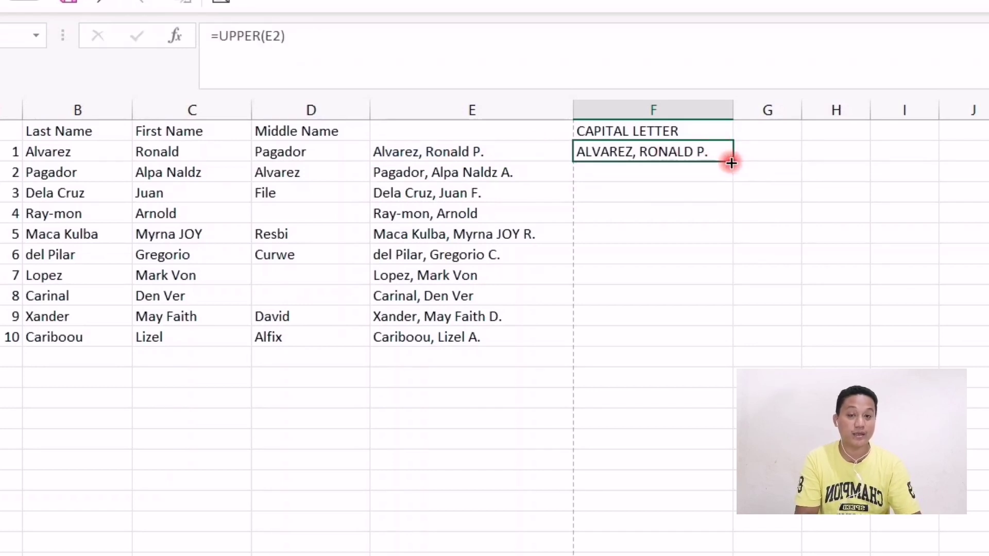
left_click_drag(732, 163, 723, 224)
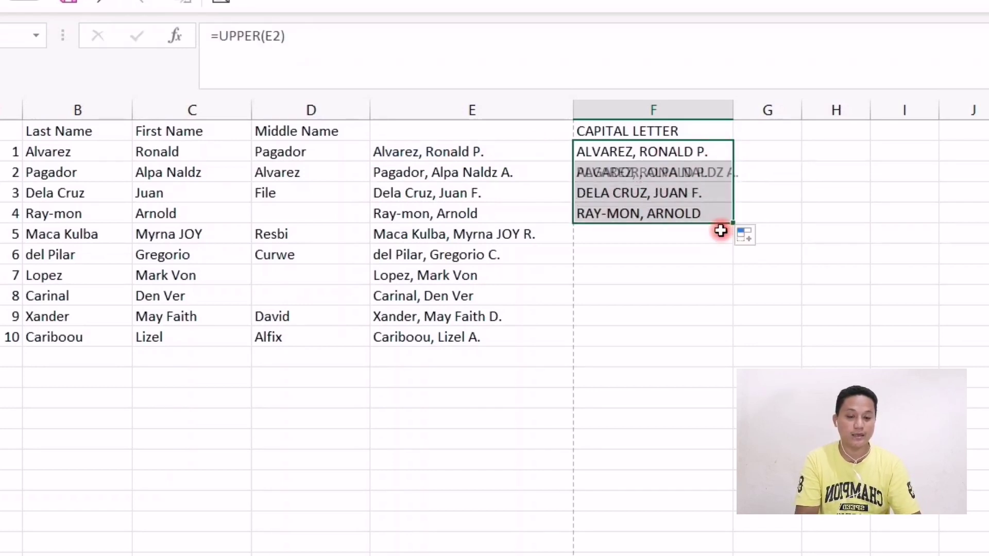
Fill the UPPER formula down to F11 and widen columns F and G
double_click(736, 222)
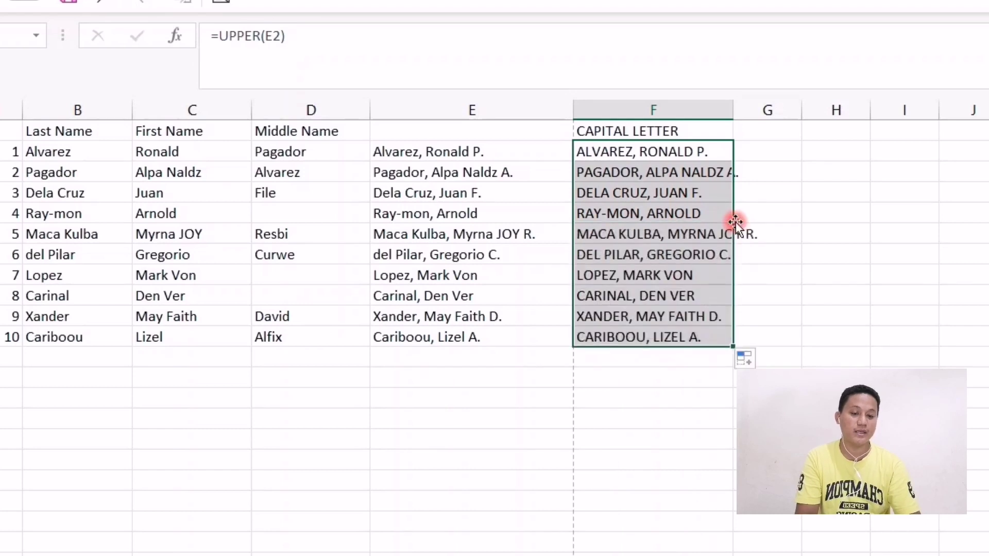
left_click_drag(736, 111, 746, 110)
left_click_drag(817, 110, 863, 109)
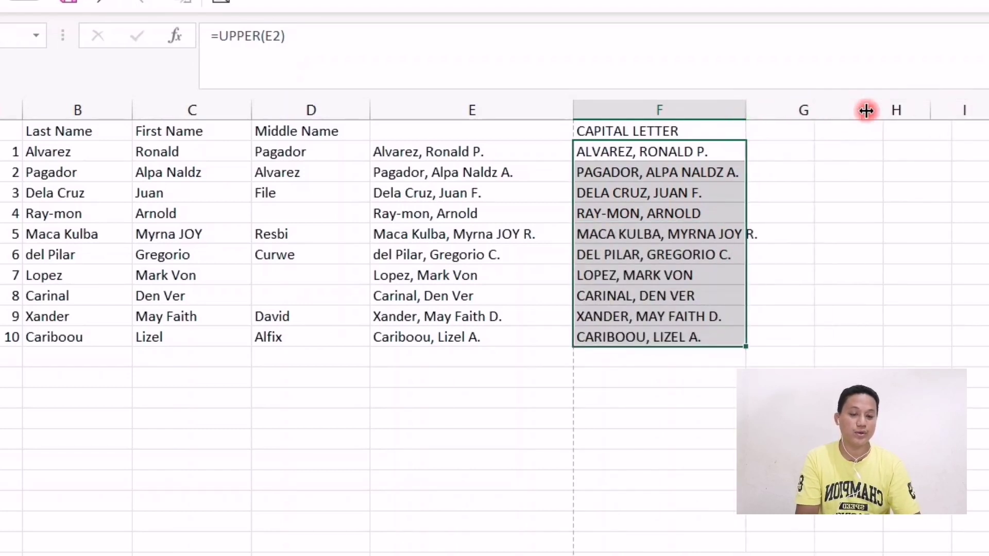
Enter the header "Lower Case" in G1
left_click(797, 130)
type("Lower ")
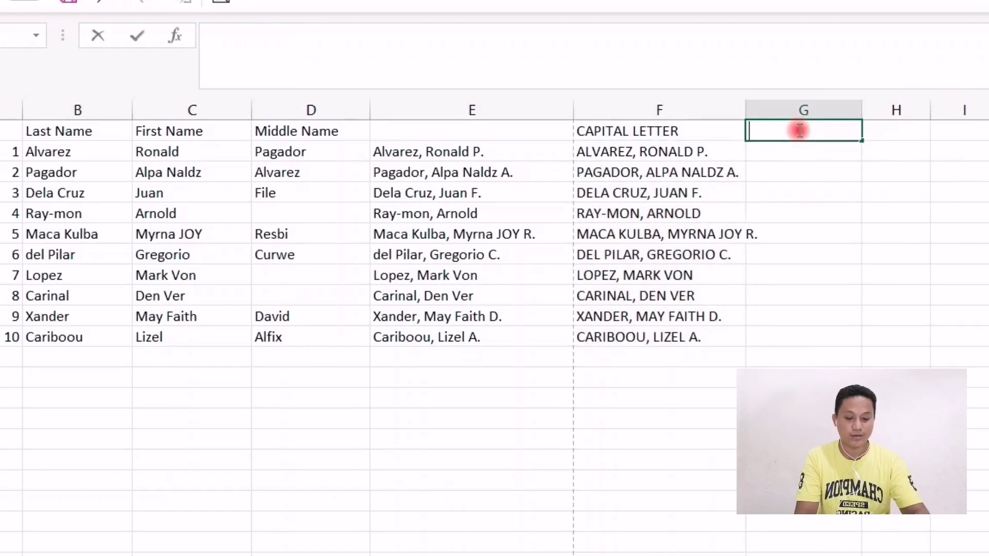
type("Case")
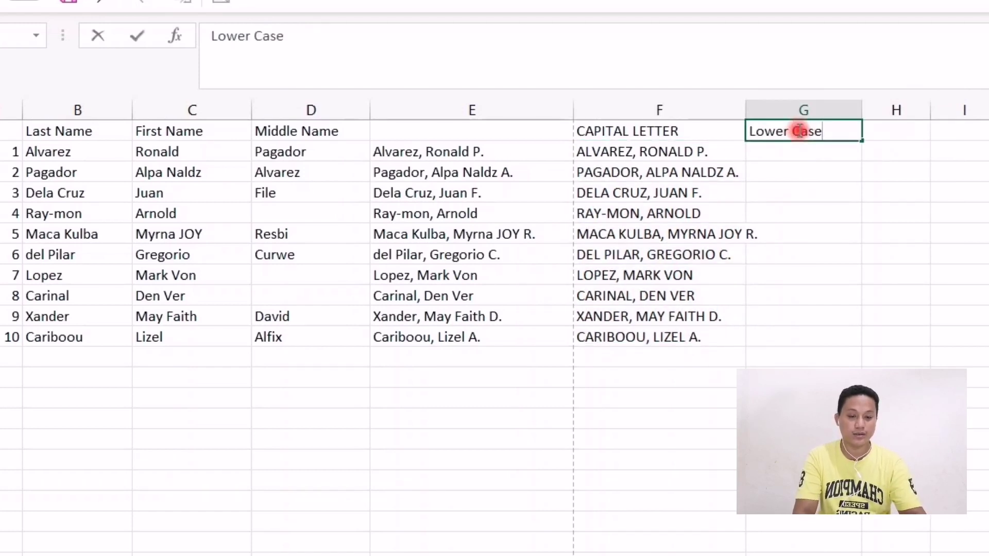
key("Return")
Replace the G1 header with "lower case", written entirely in small letters
left_click(798, 130)
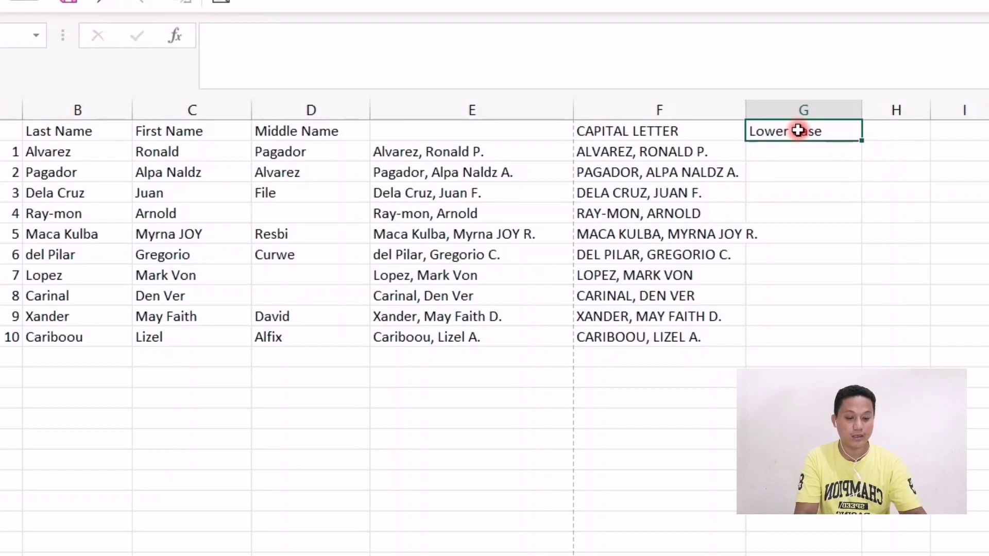
type("lower ")
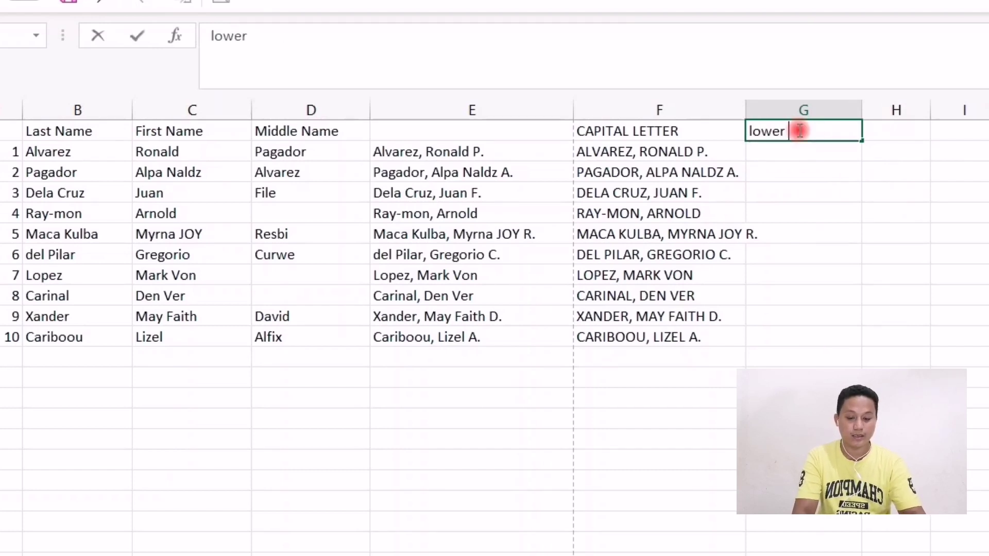
type("case")
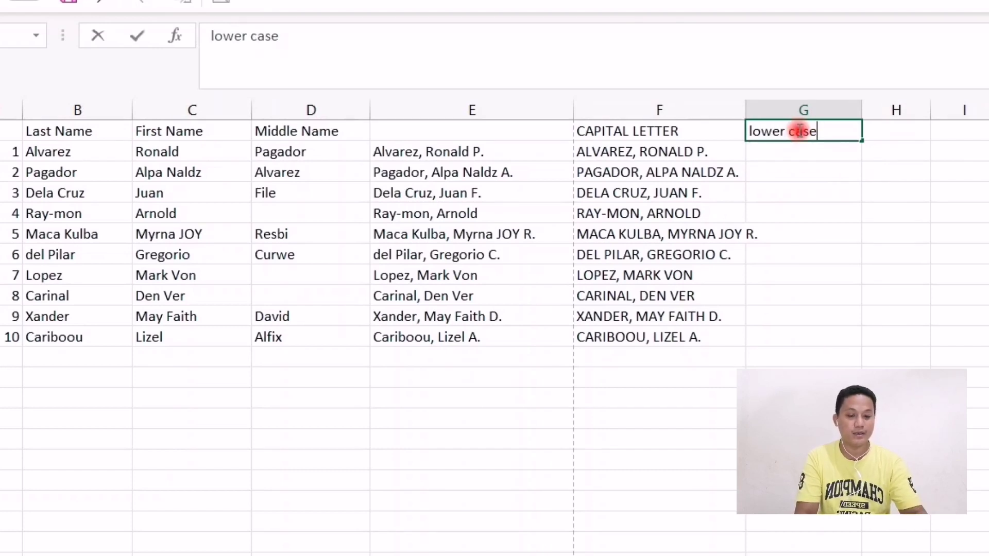
key("Return")
Enter =LOWER(F2) in G2 to convert the first capitalized full name to lowercase
type("=")
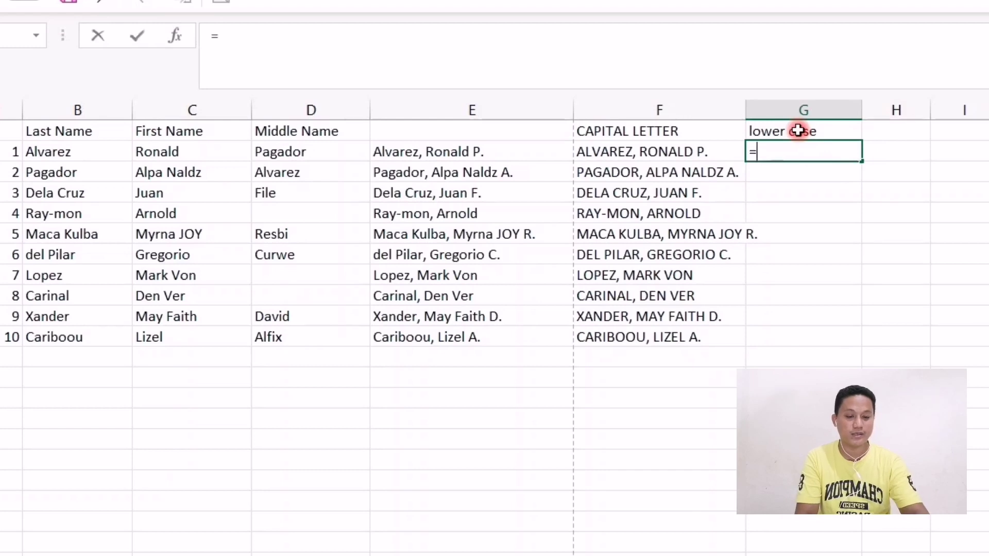
type("lo")
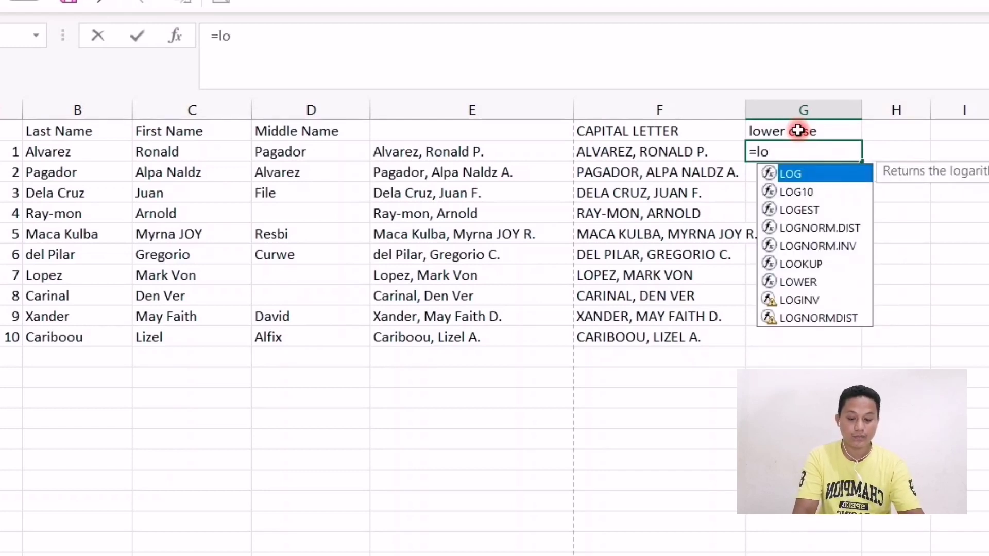
type("wer")
key("Tab")
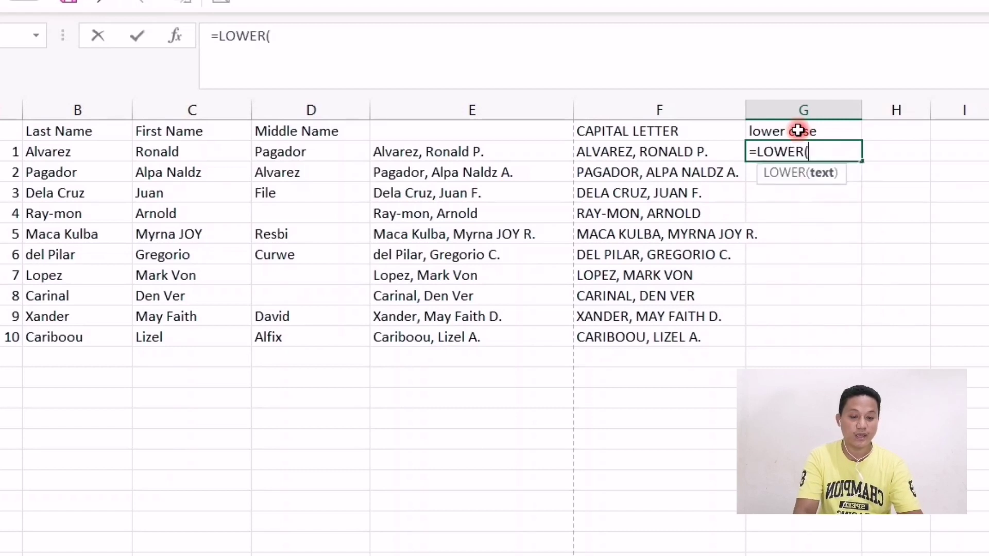
left_click(657, 151)
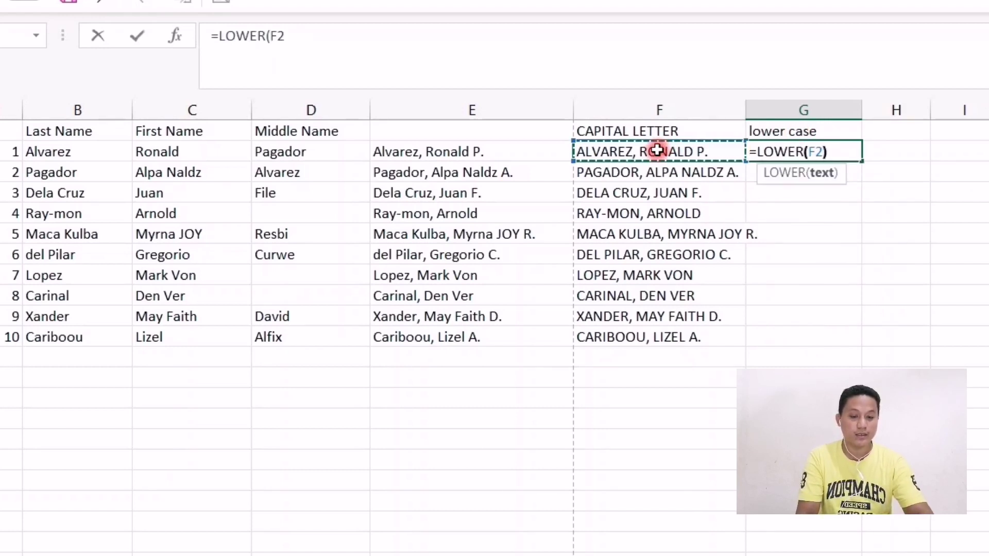
type(")")
key("Return")
Fill the LOWER formula from G2 down to G11 and widen column G to fit the names
left_click(777, 150)
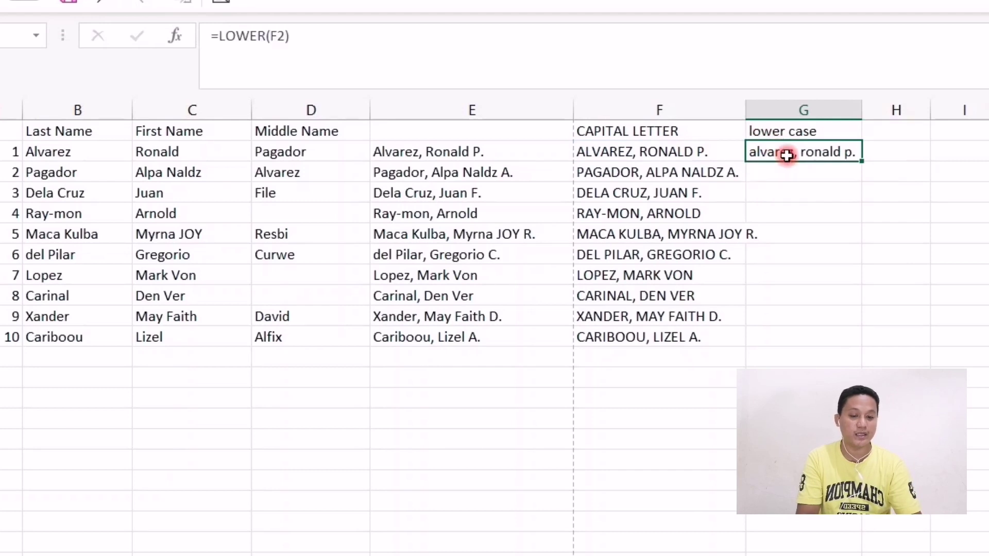
left_click_drag(867, 159, 847, 347)
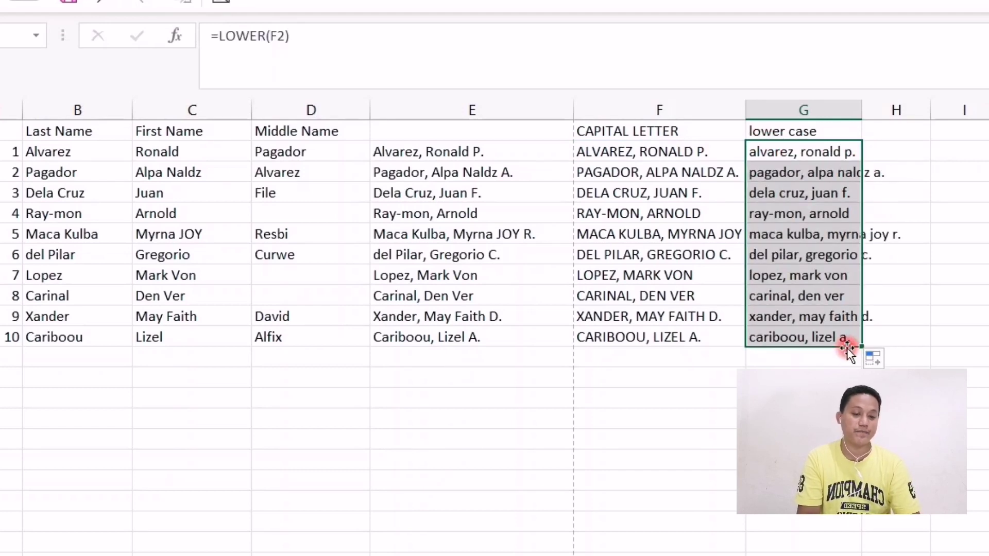
left_click_drag(864, 108, 906, 109)
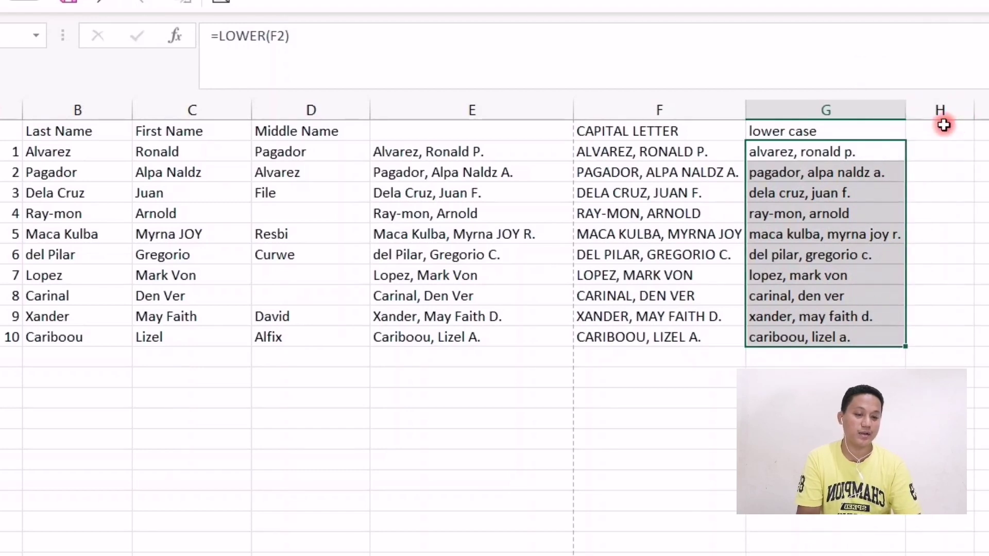
Widen column H and enter the header "Proper Case" in H1
left_click(944, 124)
left_click_drag(974, 110, 988, 110)
left_click_drag(844, 109, 844, 109)
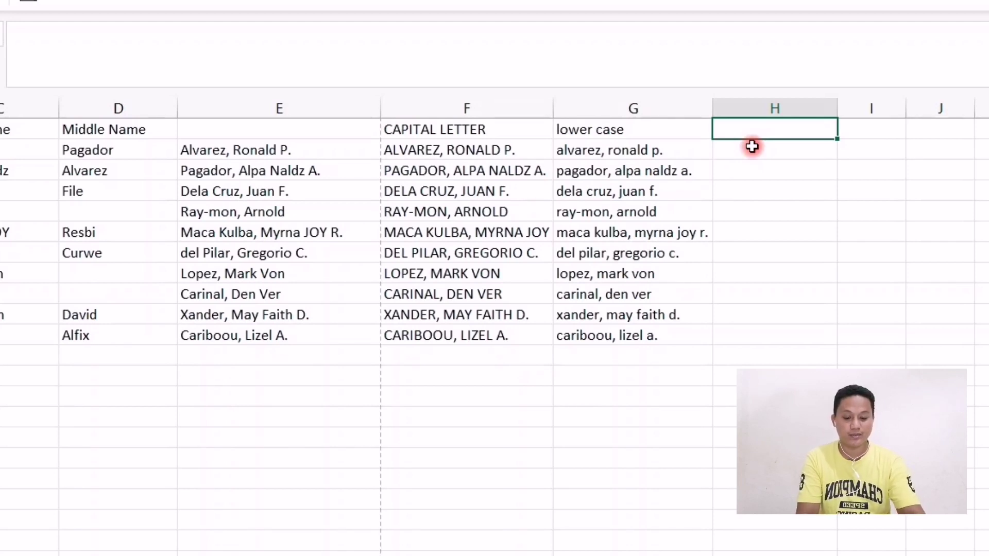
type("per")
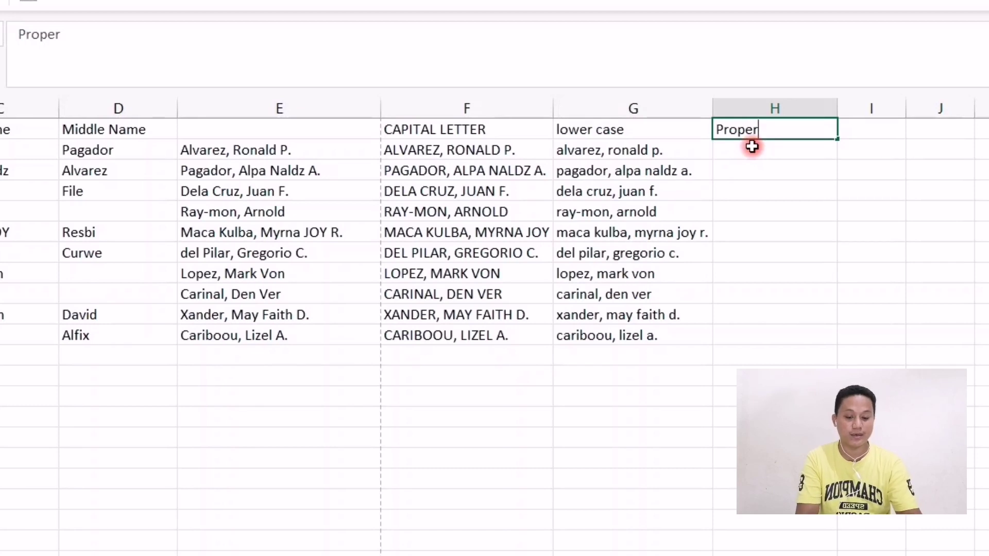
type(" Case")
key("Return")
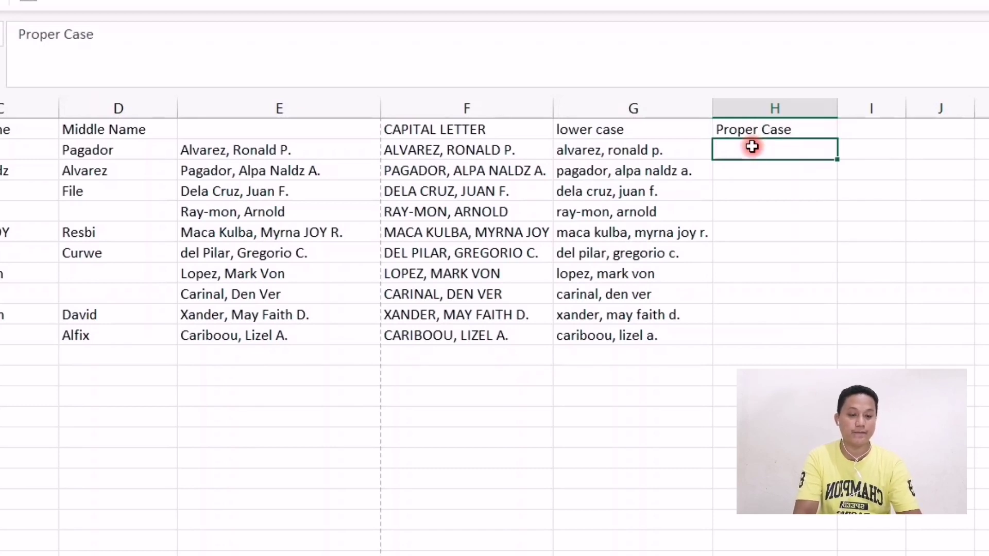
Enter =PROPER(G2) in H2 under the Proper Case header and fill it down to H11
type("=Proper")
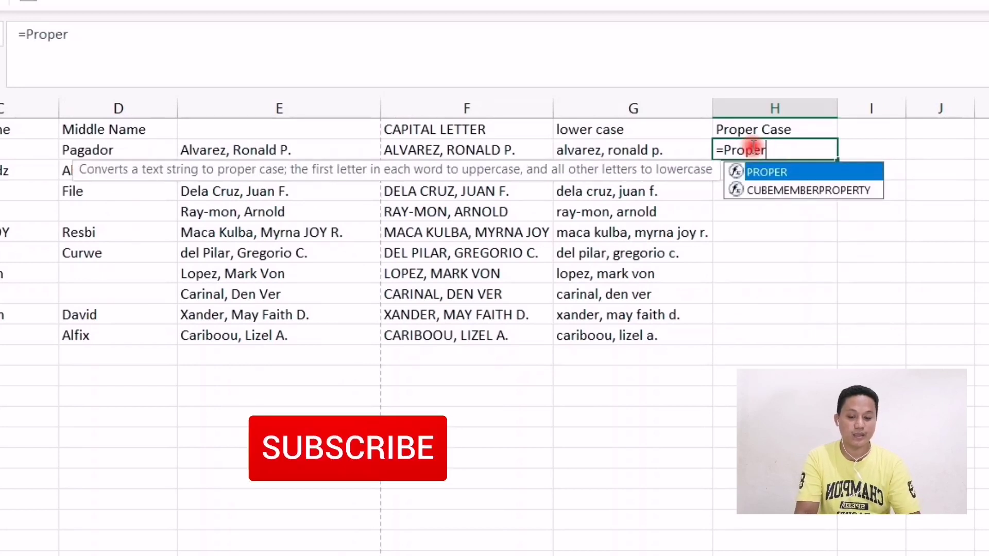
key("Tab")
left_click(646, 148)
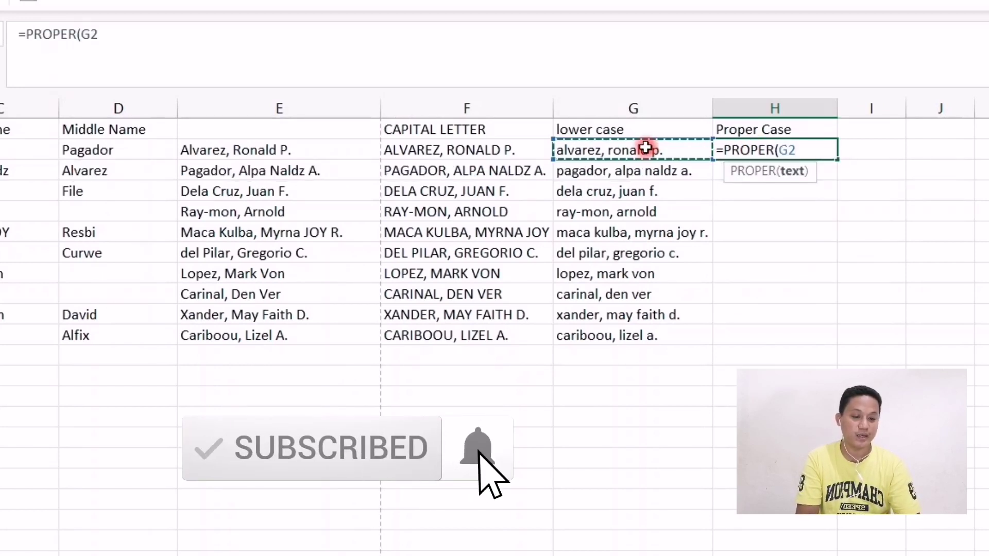
type(")")
key("Return")
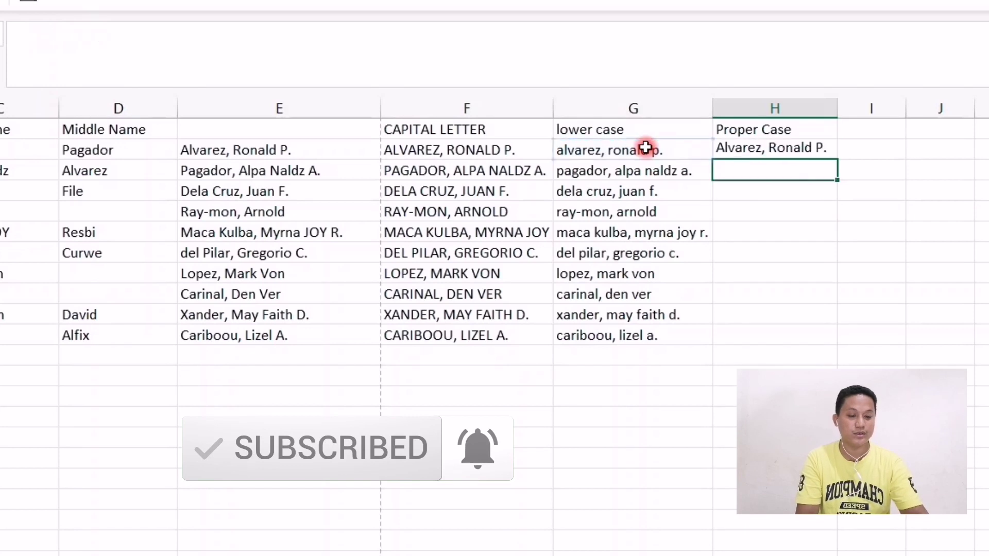
left_click(790, 150)
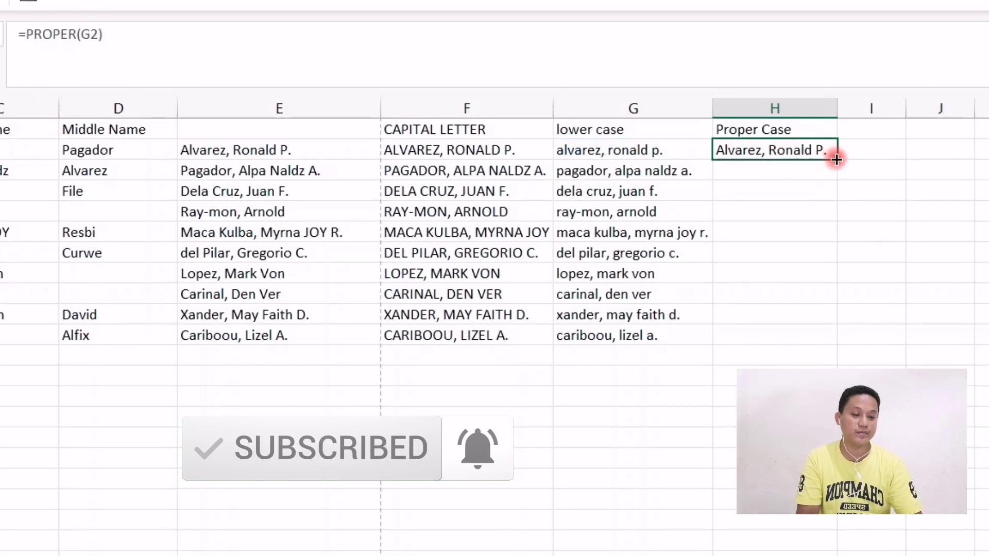
left_click_drag(837, 160, 840, 344)
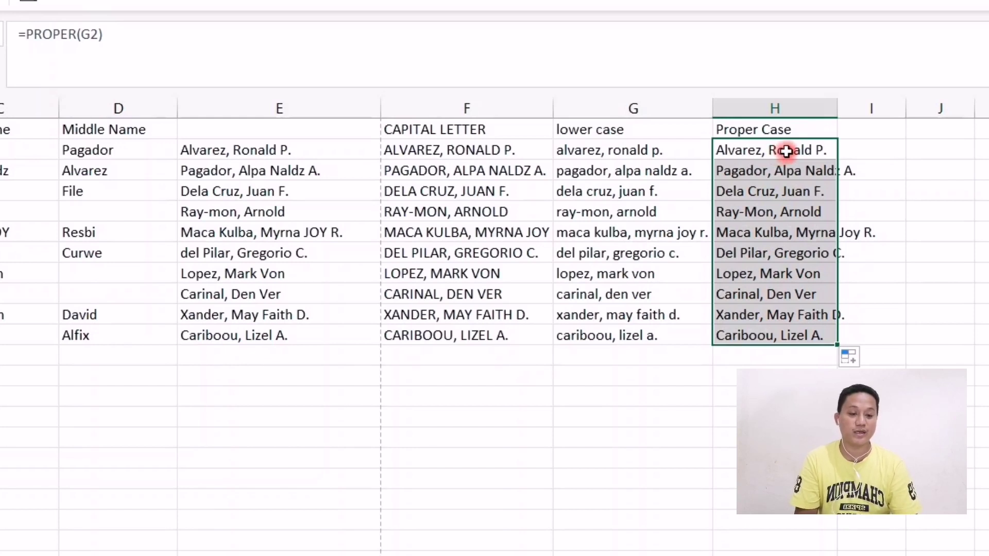
Display the sheet's formulas instead of results, examine them across the name columns, and switch back to the results
left_click(779, 152)
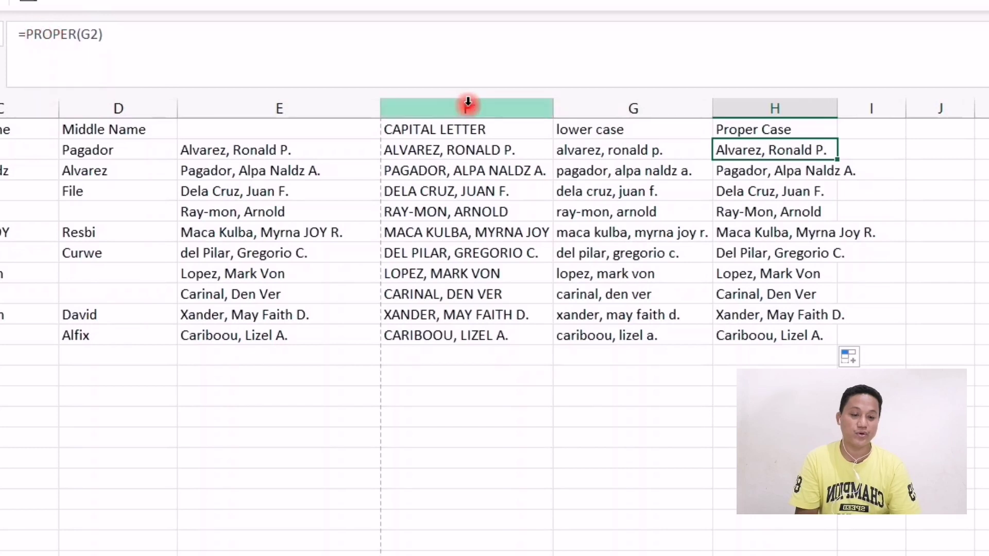
left_click(806, 170)
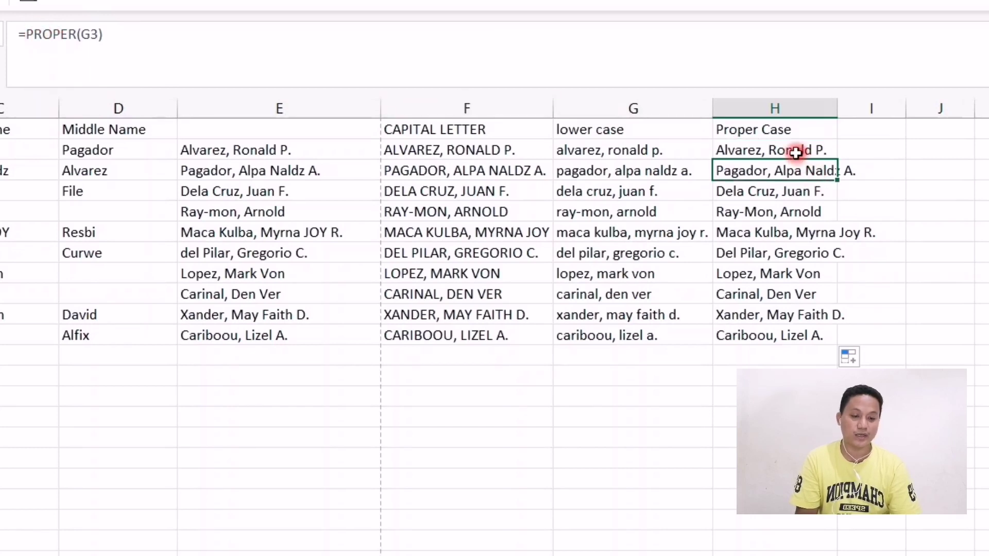
left_click(796, 152)
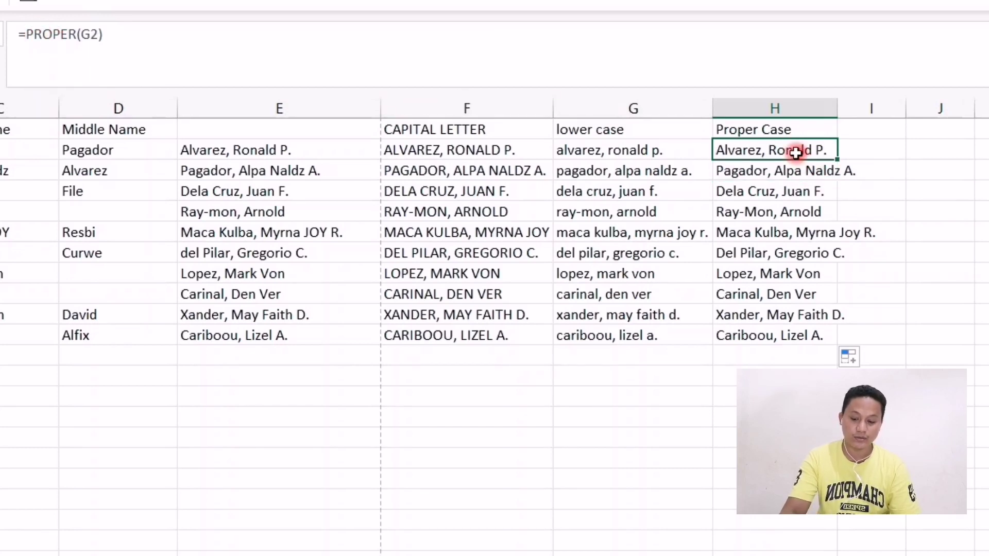
key("ctrl+grave")
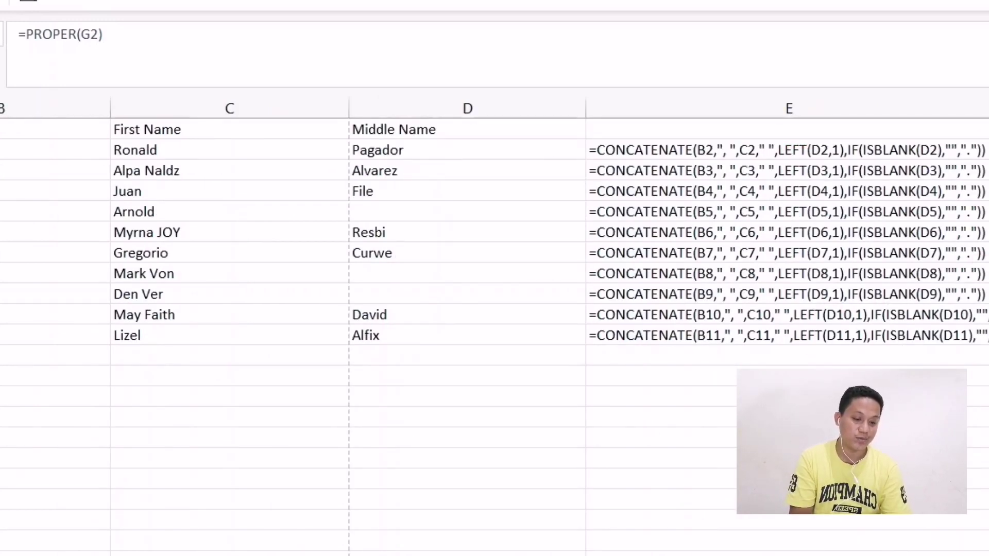
scroll(495, 335, "right", 3)
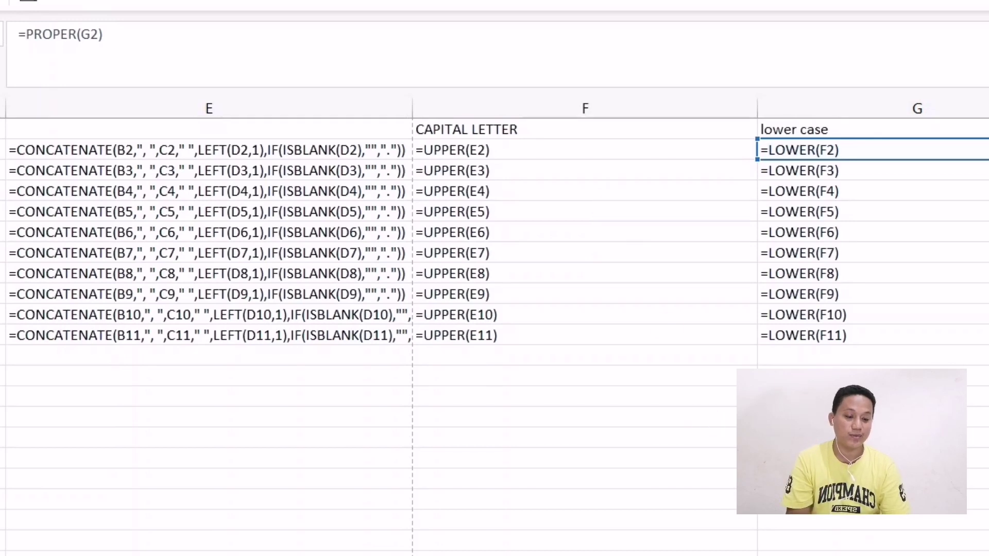
scroll(556, 394, "left", 5)
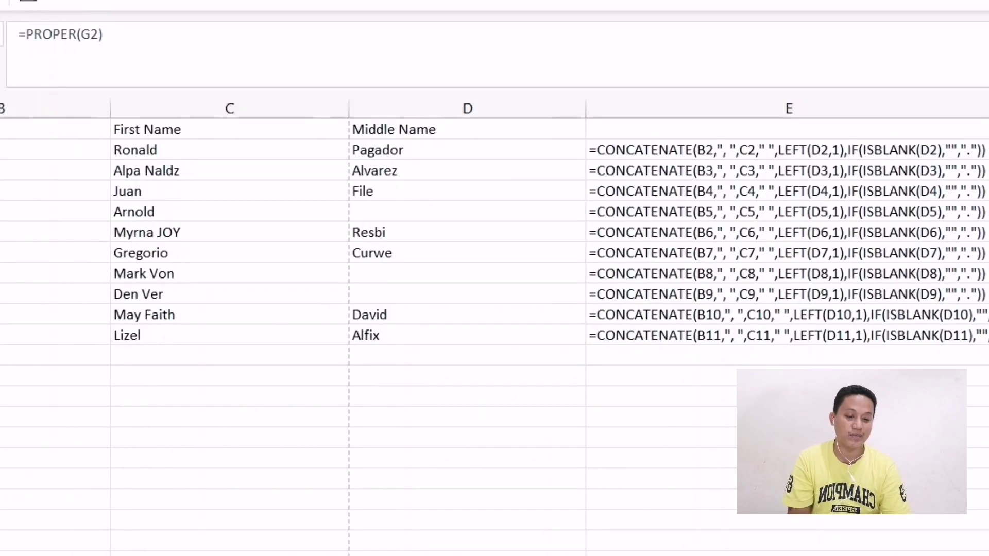
key("ctrl+grave")
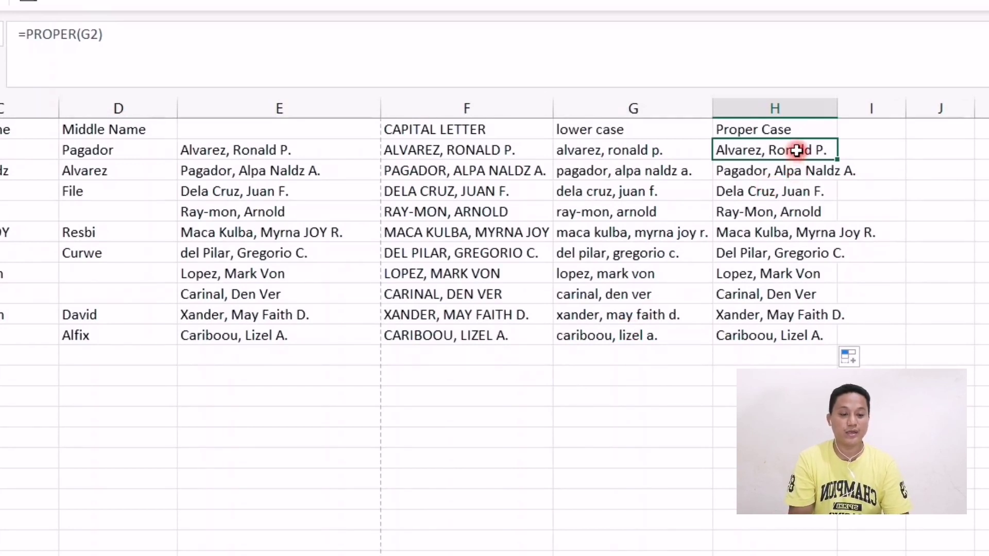
Convert the PROPER formulas in H2:H11 to static text by copying the range onto itself as values only
left_click_drag(797, 151, 790, 336)
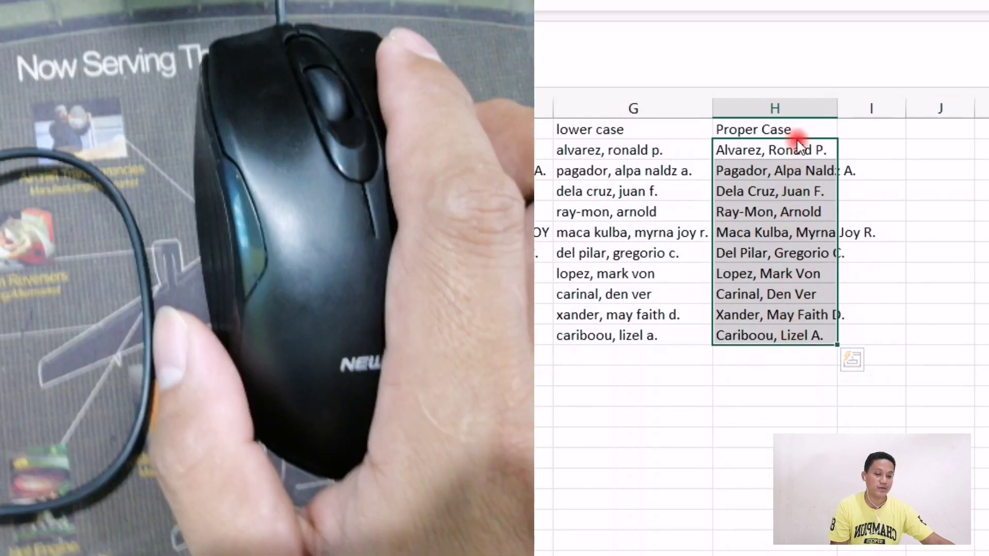
left_click_drag(798, 142, 821, 156)
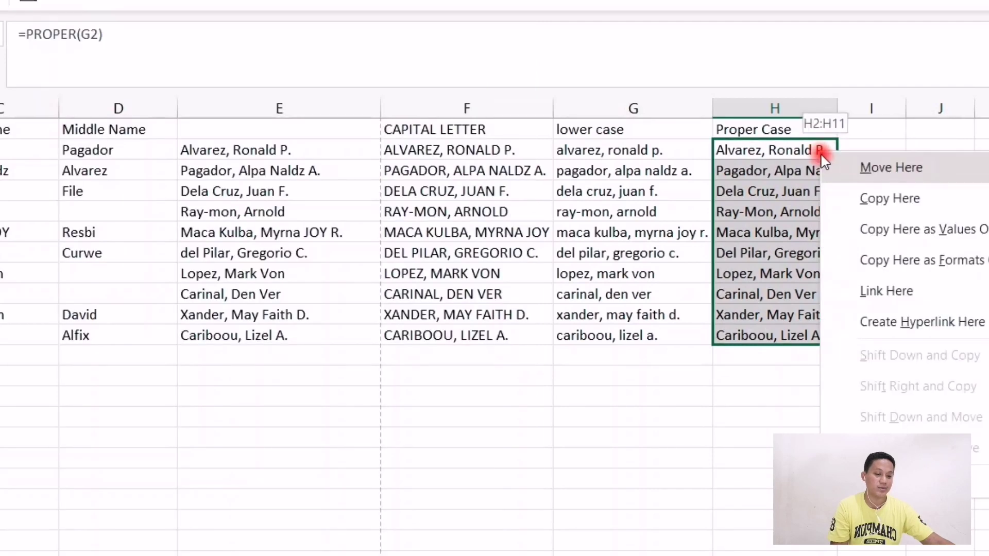
left_click(867, 240)
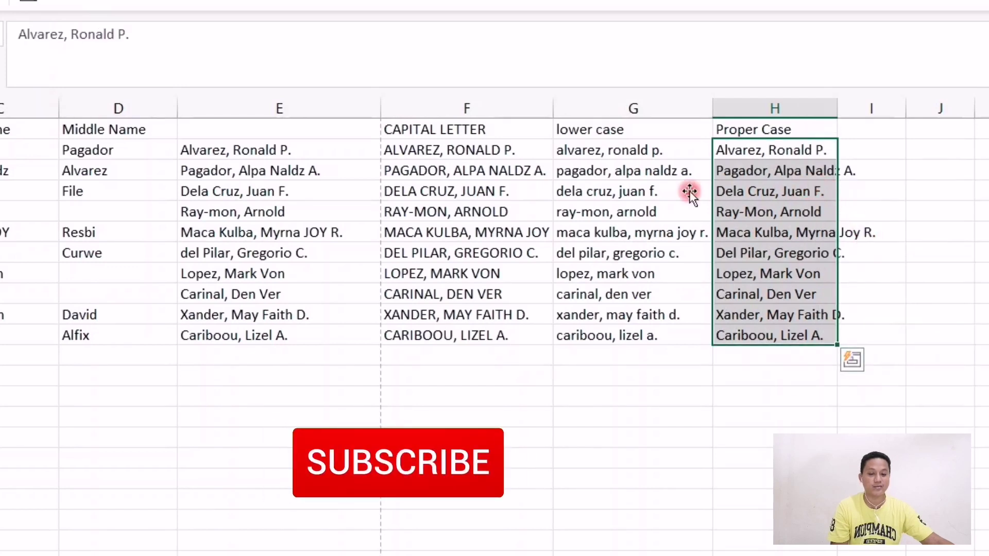
Compare the contents of G2 and H2 to check which one still holds a formula
left_click(602, 154)
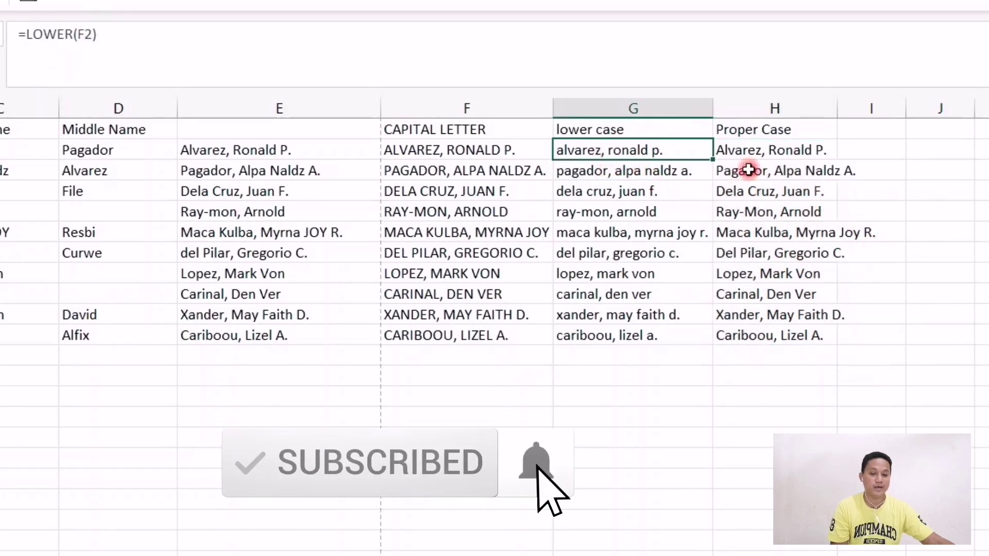
left_click(759, 150)
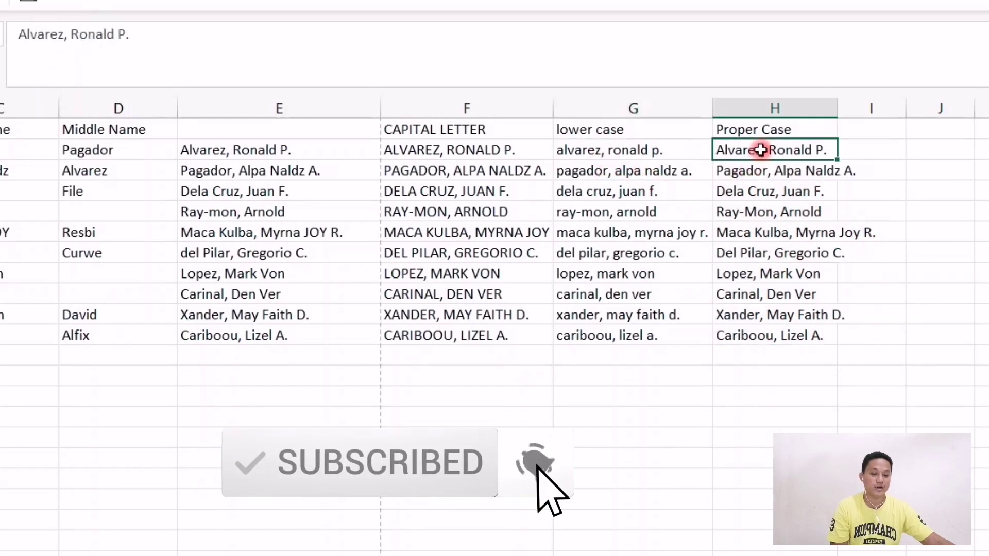
left_click(639, 151)
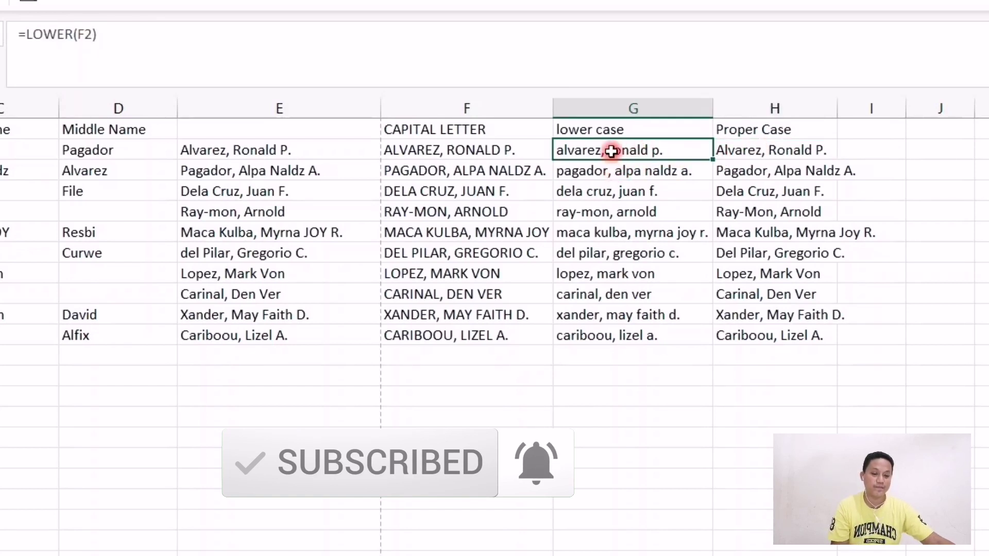
Convert the LOWER formulas in G2:G11 to static text by copying the range onto itself as values only
left_click_drag(613, 150, 621, 336)
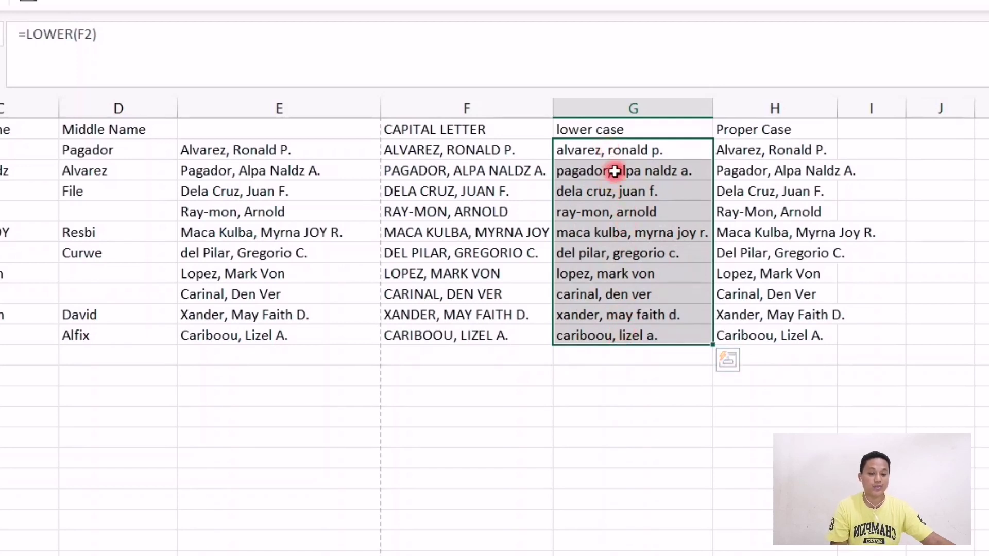
left_click_drag(625, 150, 623, 340)
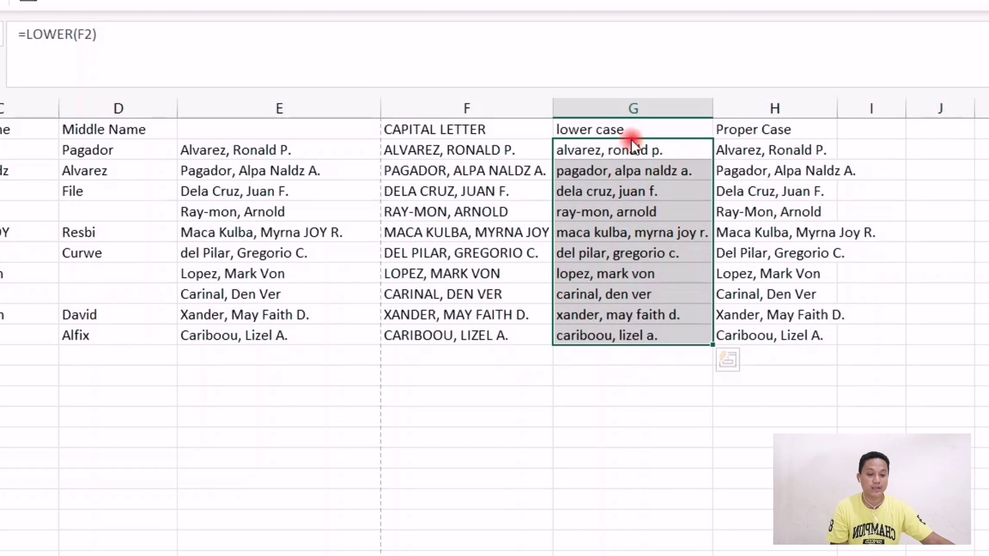
mouse_move(629, 143)
left_mouse_down()
mouse_move(633, 161)
mouse_move(744, 192)
mouse_move(637, 195)
mouse_move(637, 153)
left_mouse_up()
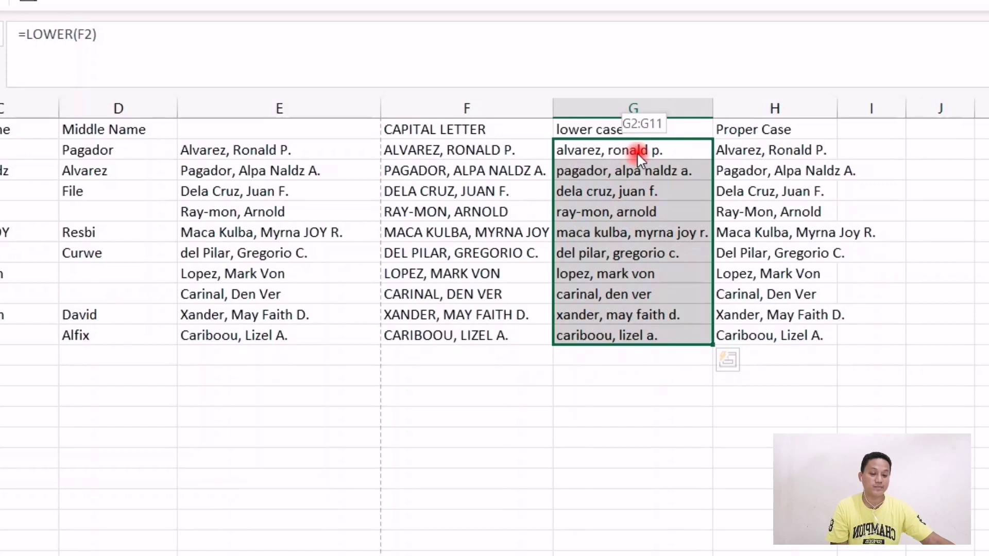
left_click_drag(637, 153, 637, 152)
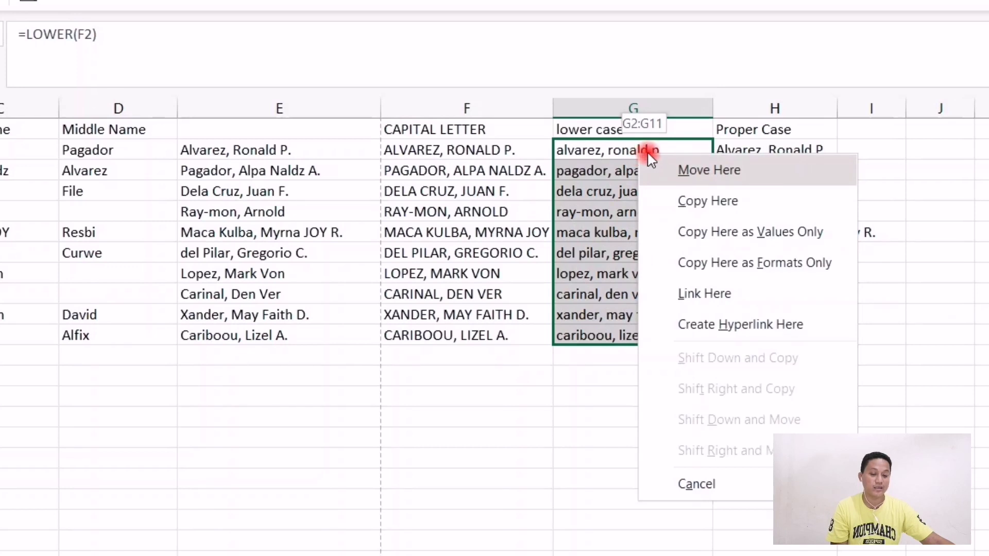
left_click(723, 232)
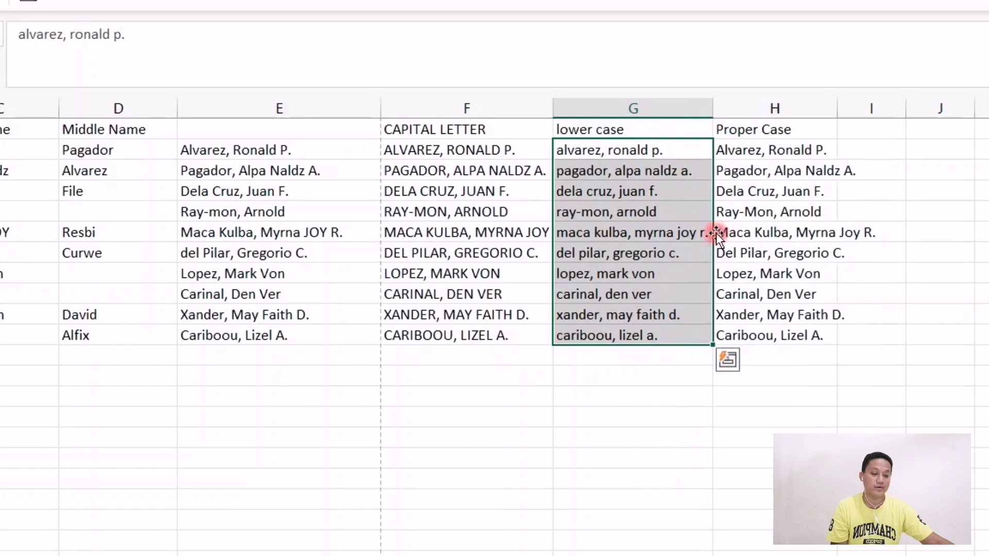
Convert the UPPER formulas in F2:F11 to static text by copying the range onto itself as values only
left_click_drag(464, 150, 480, 332)
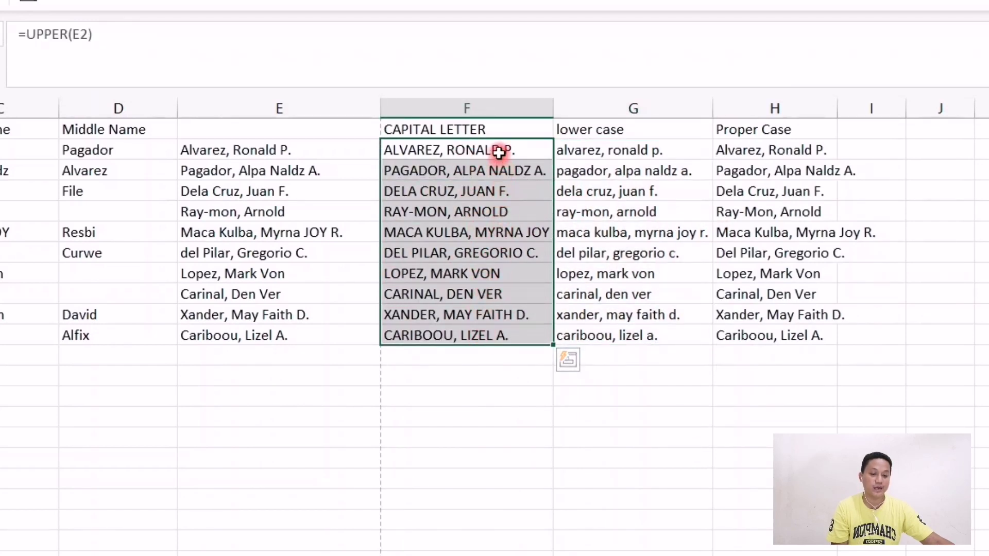
left_click_drag(499, 150, 499, 330)
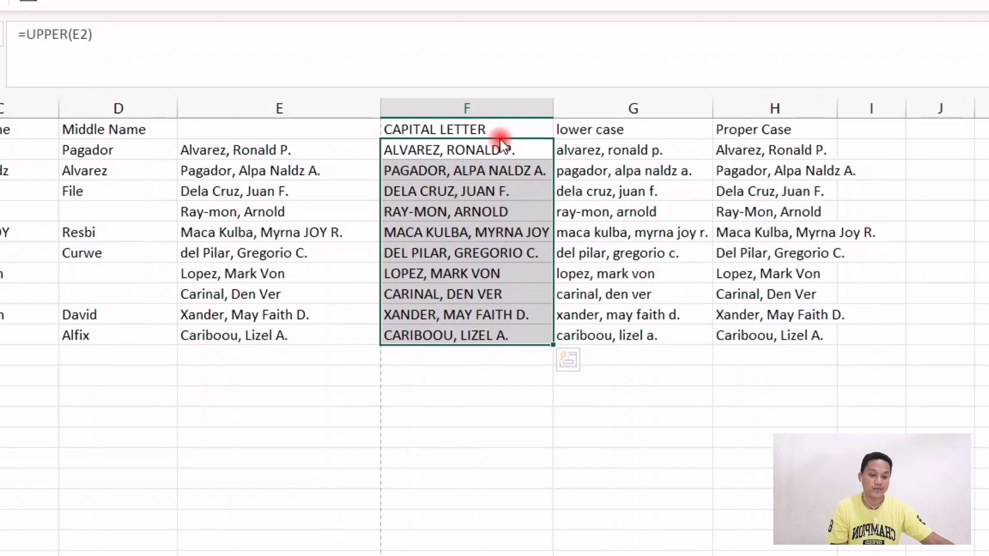
left_click_drag(503, 145, 536, 156)
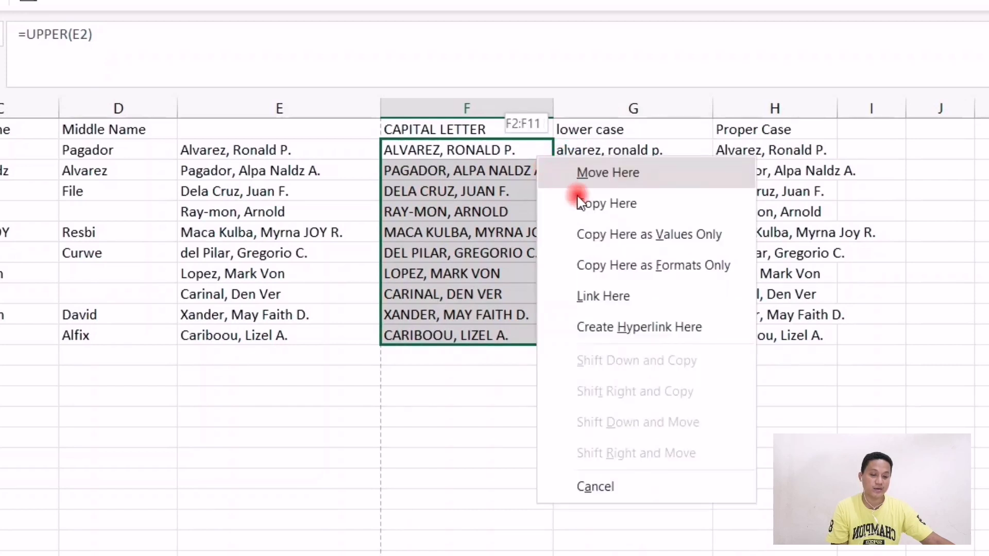